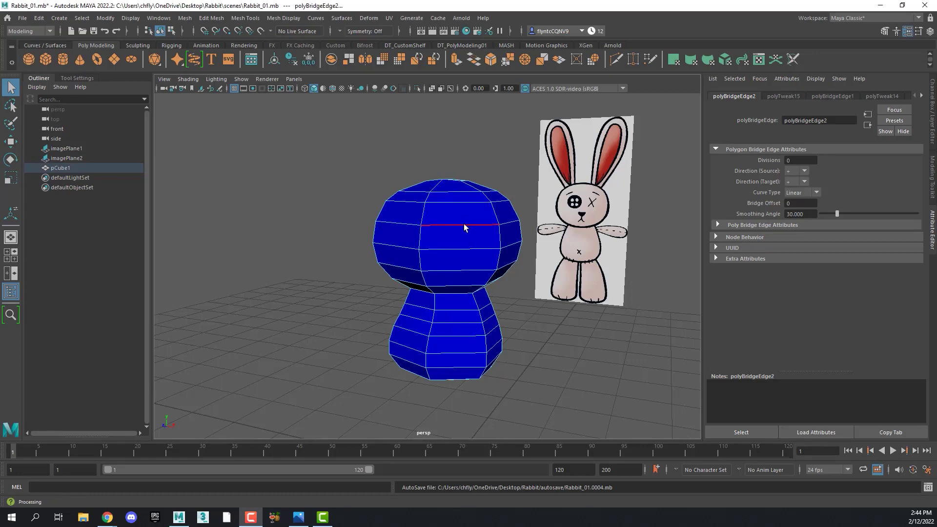
- Review the rabbit mesh's construction history nodes, then delete all history
left_click_drag(470, 226, 446, 249, "alt")
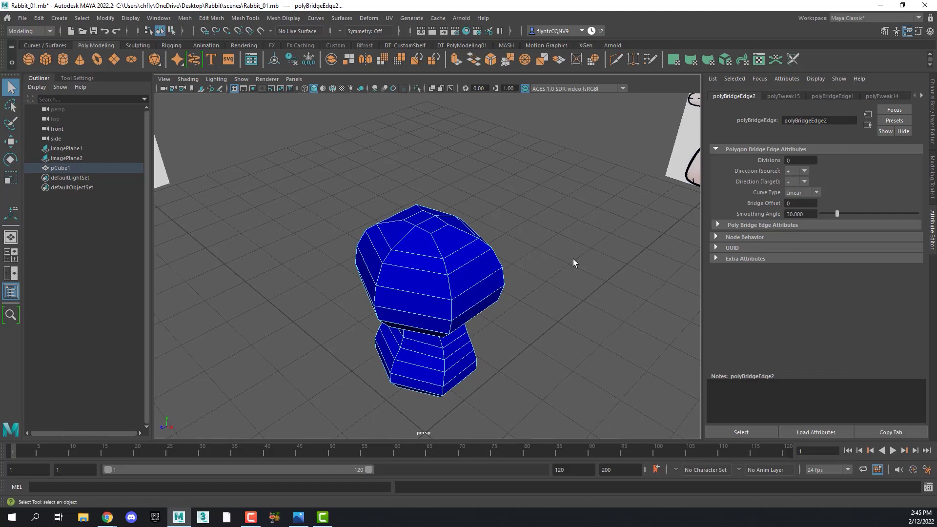
left_click(923, 98)
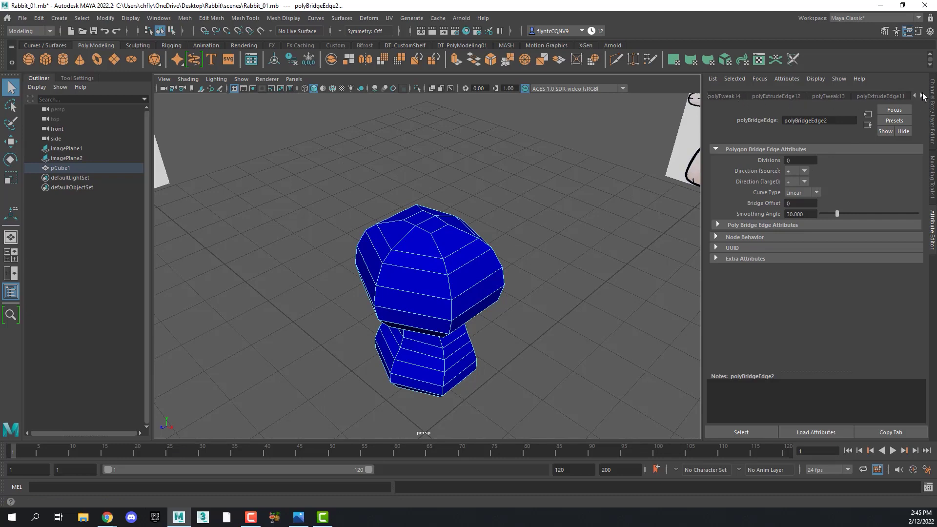
left_click(922, 98)
left_click(922, 97)
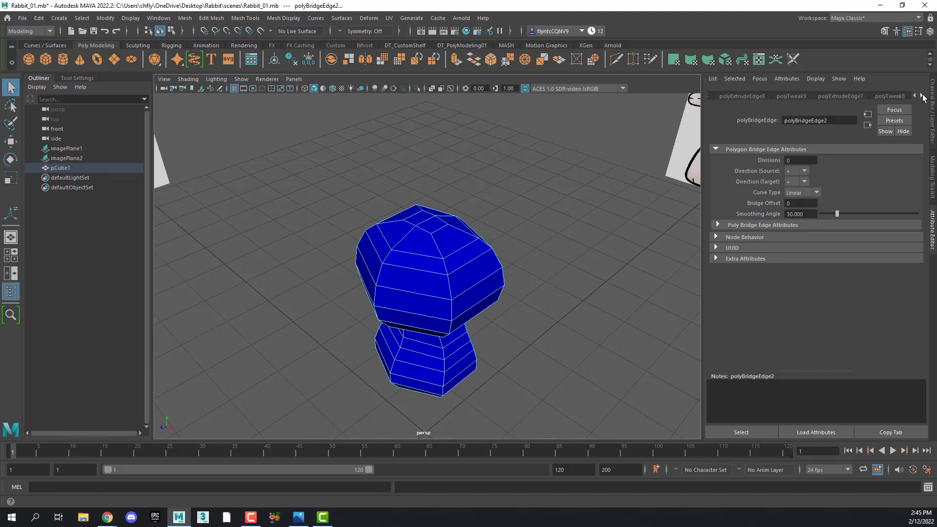
left_click(923, 97)
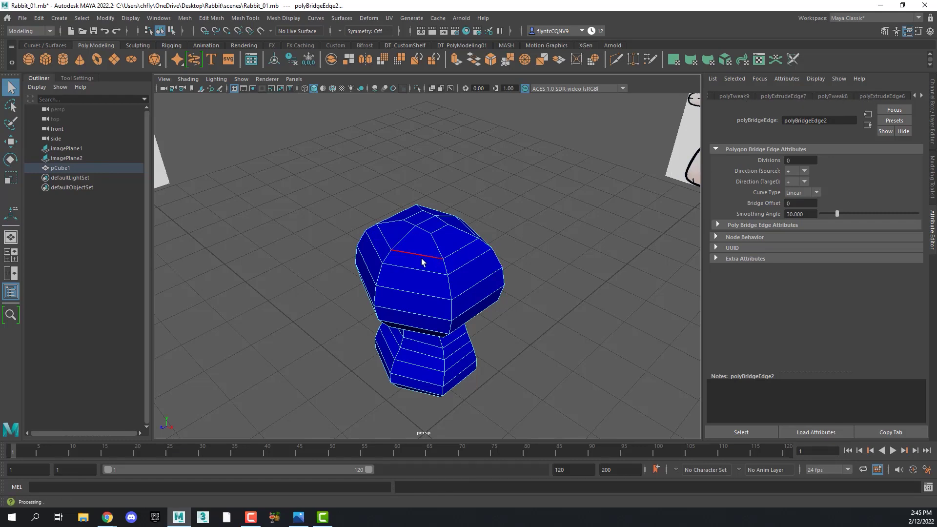
right_click_drag(422, 260, 446, 244)
key("F8")
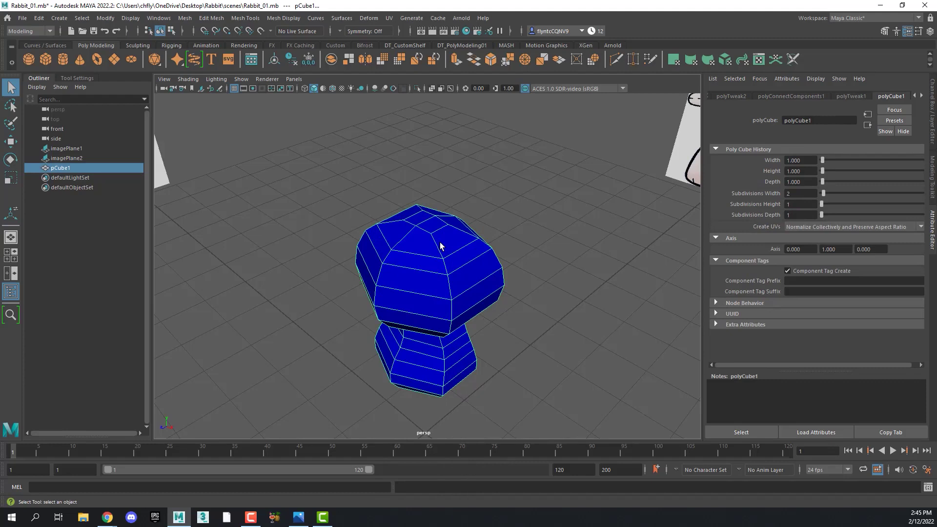
left_click(40, 20)
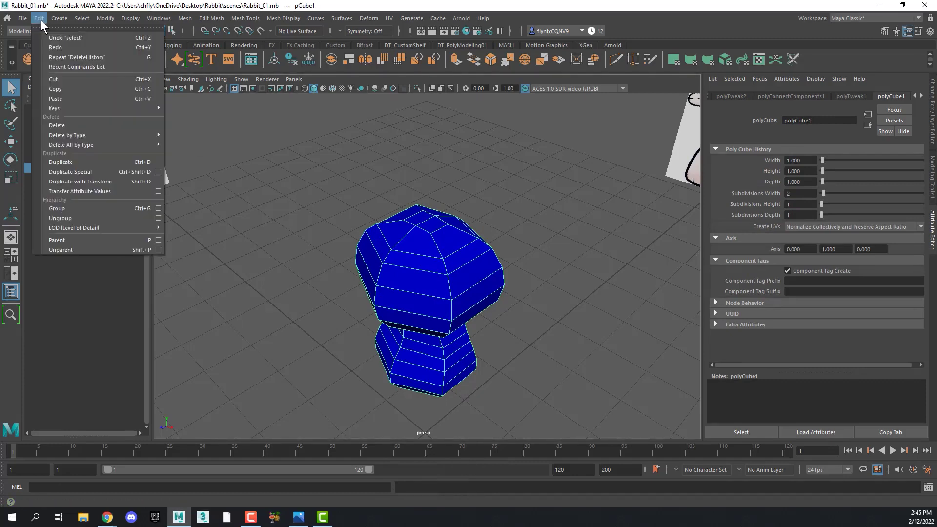
mouse_move(71, 145)
left_click(203, 146)
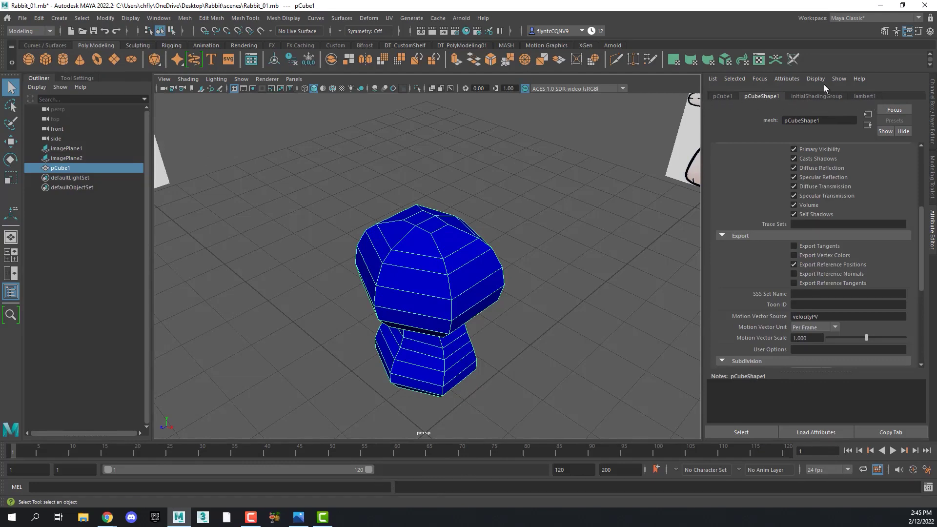
- Make the lambert1 material semi-transparent and turn on Object X symmetry
left_click(864, 96)
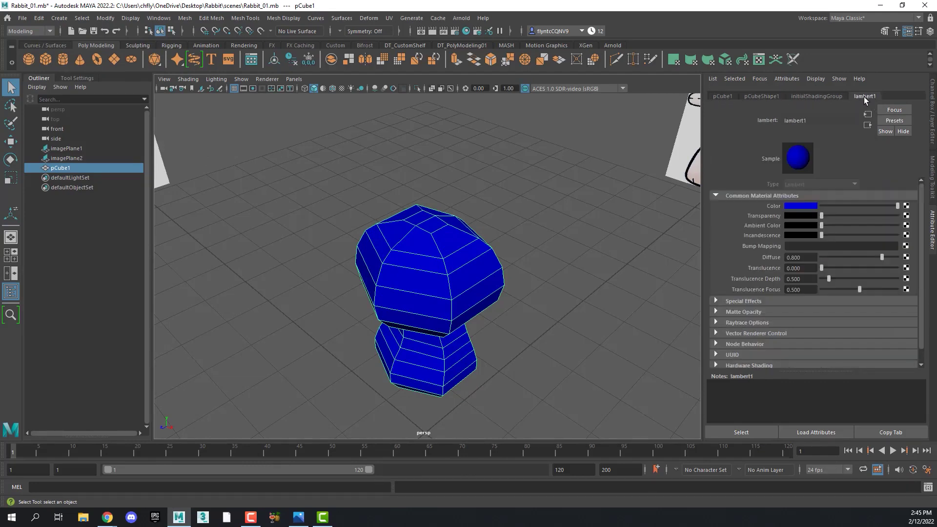
left_click_drag(822, 214, 848, 215)
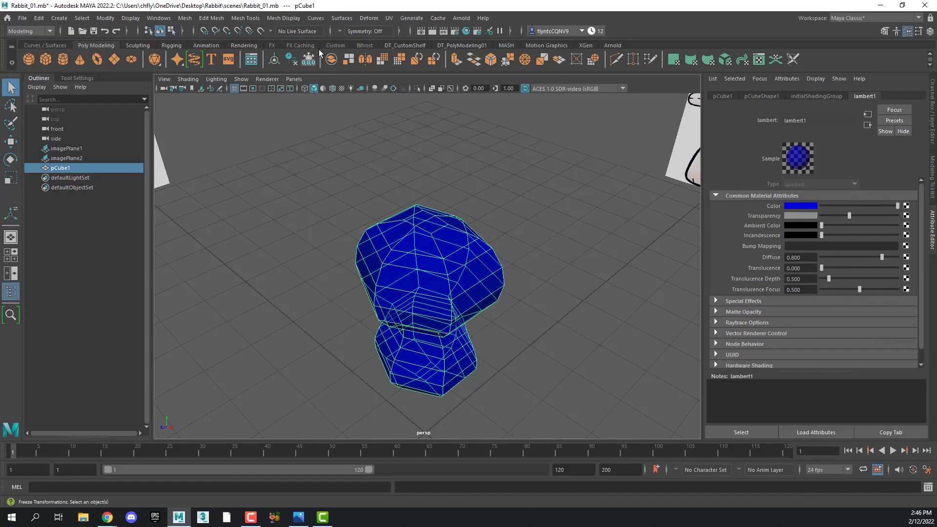
left_click(340, 30)
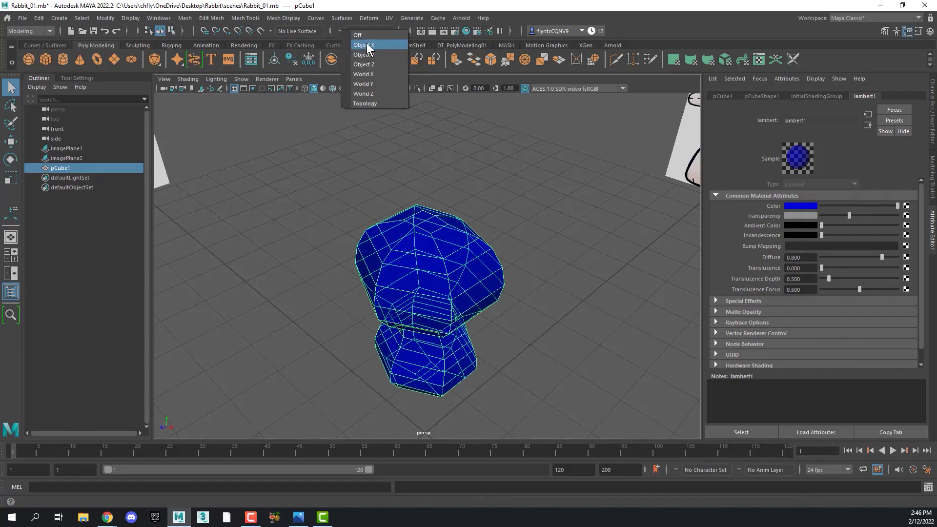
left_click(365, 44)
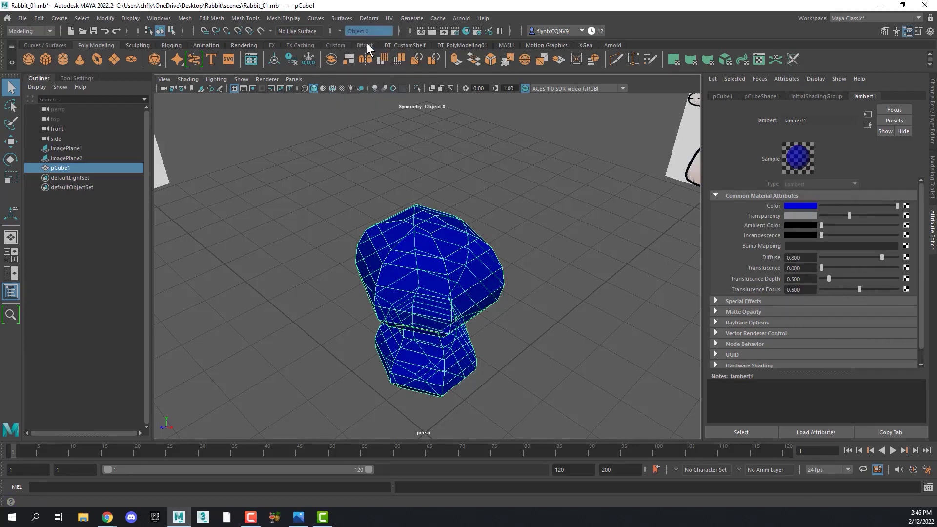
scroll(455, 262, "up", 3)
- Select a top head face and its mirror, ready for scaling
key("F11")
left_click(473, 247)
key("r")
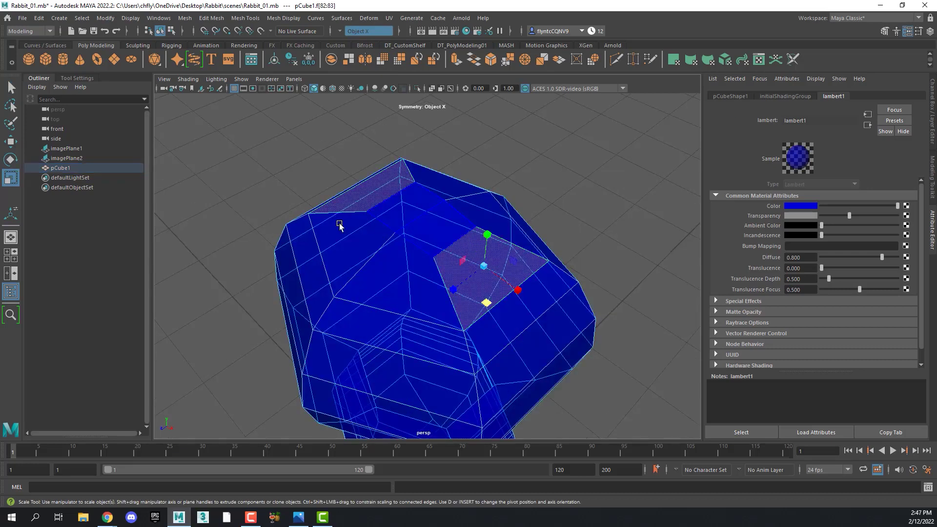
- Extrude the two mirrored top-of-head faces and set their Offset to 0.05
left_click(477, 262)
right_click(473, 261, "shift")
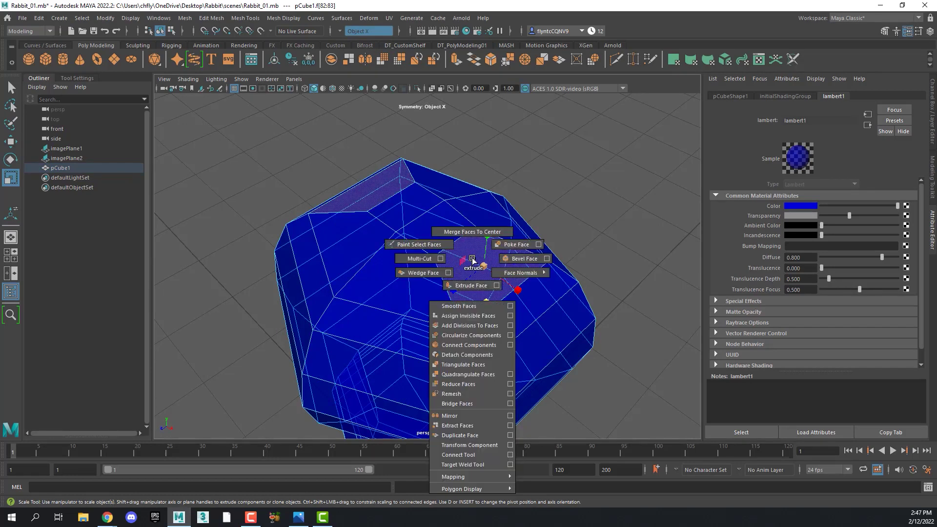
left_click(481, 283)
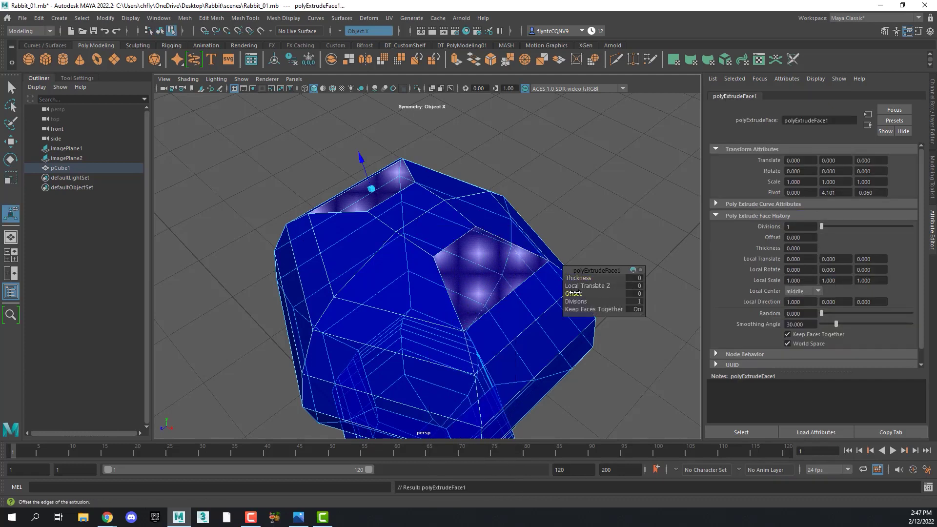
left_click_drag(574, 293, 575, 293)
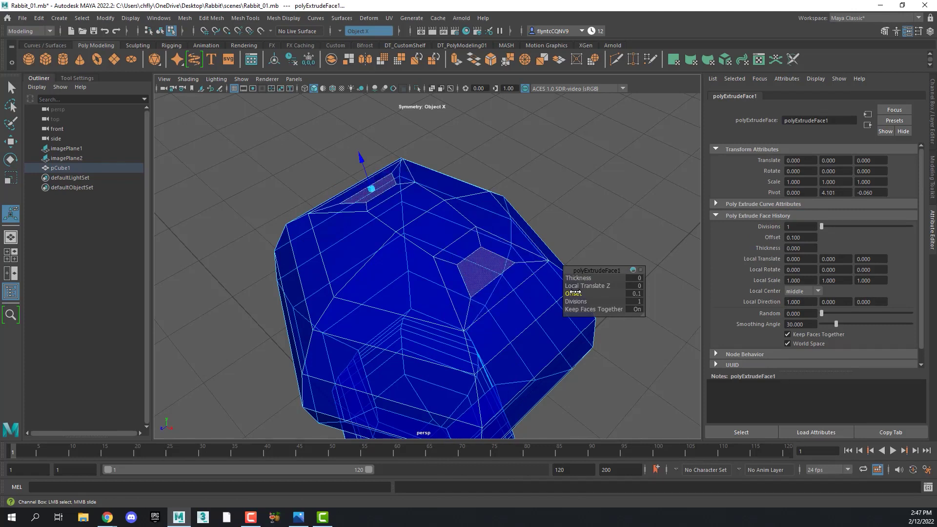
left_click(638, 294)
type("1")
key("Return")
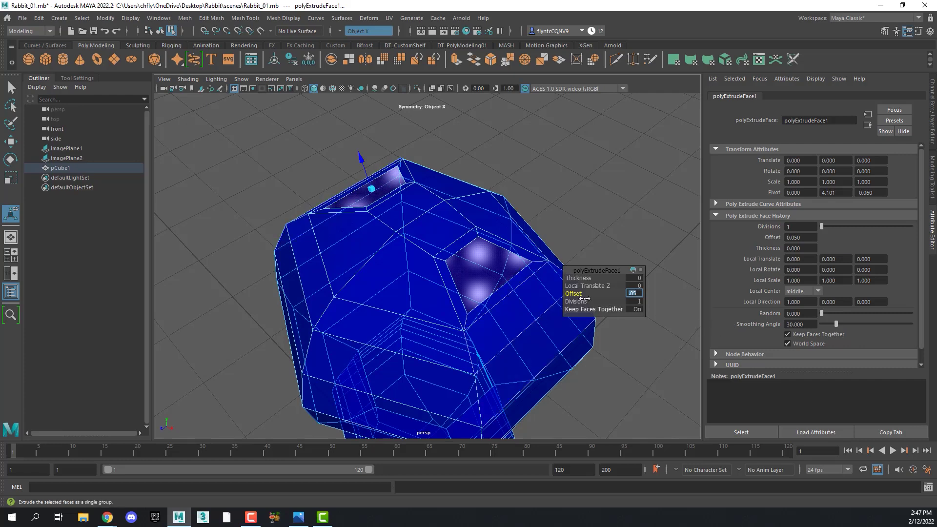
key("q")
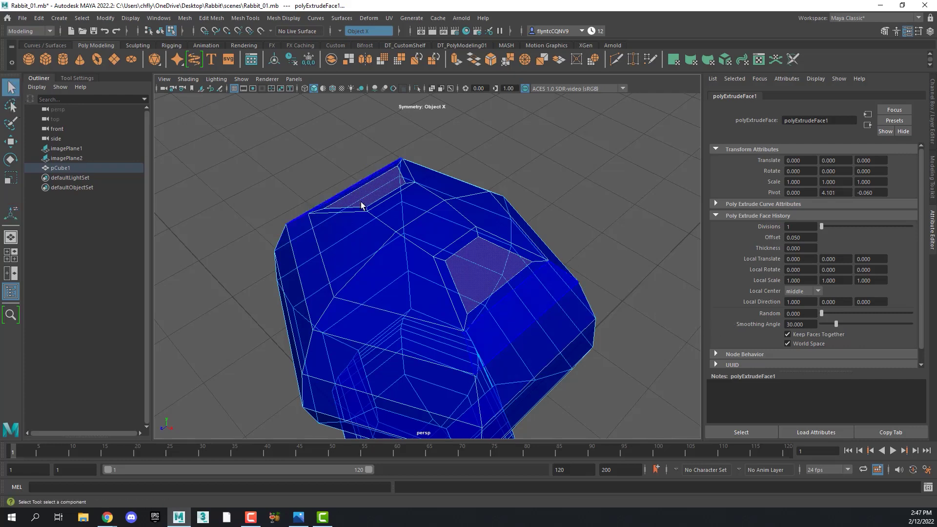
- In vertex mode, move a vertex beside the inset patch to reshape the head top
mouse_move(479, 271)
left_mouse_down("alt")
mouse_move(412, 247)
mouse_move(450, 270)
mouse_move(472, 270)
left_mouse_up("alt")
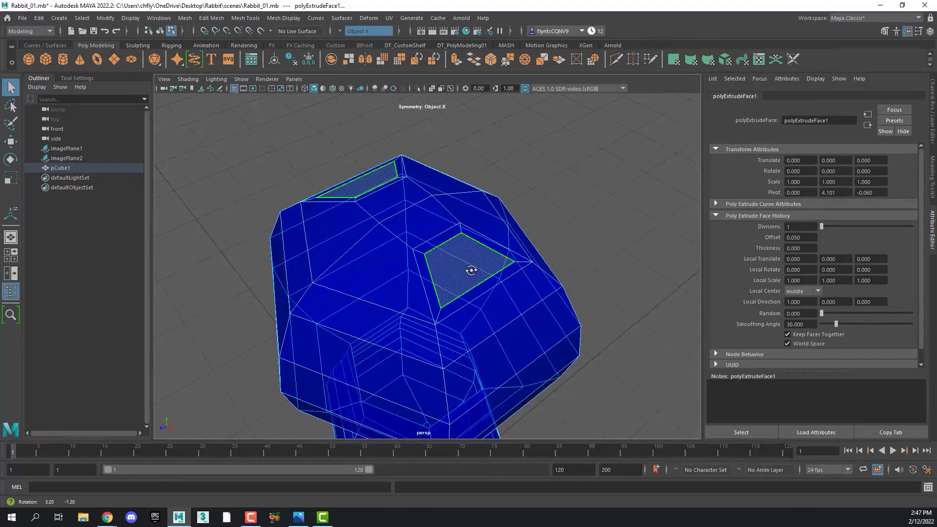
left_click(12, 143)
right_click_drag(492, 249, 454, 256)
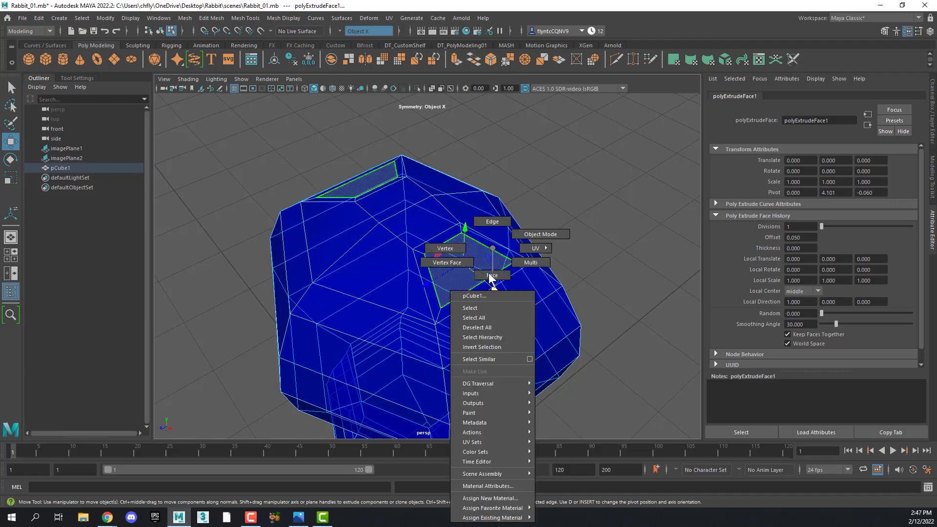
left_click(454, 256)
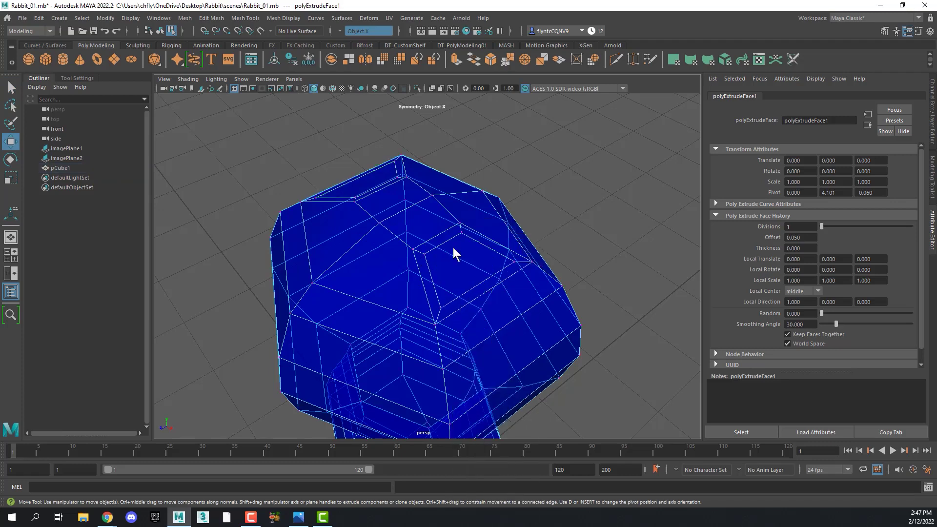
left_click(442, 311)
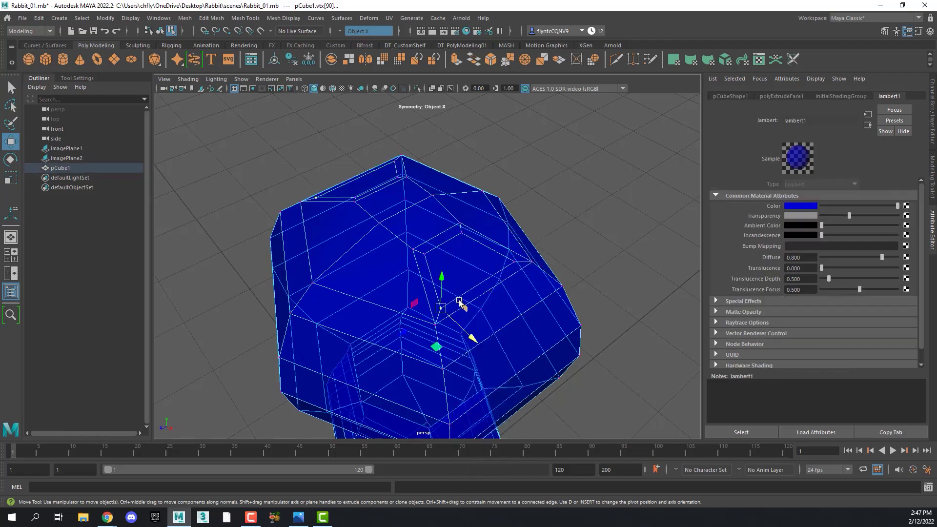
left_click(412, 324)
left_click(515, 261)
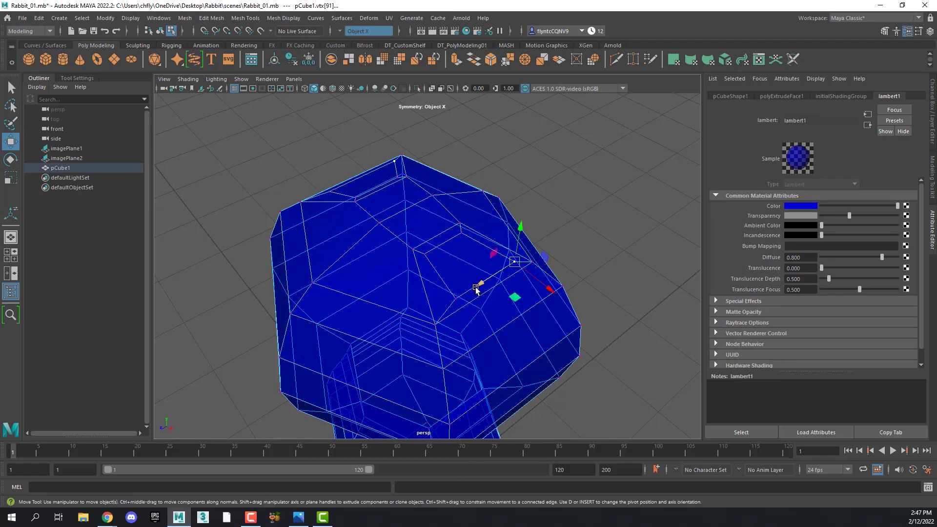
mouse_move(476, 290)
left_mouse_down()
mouse_move(488, 318)
mouse_move(539, 300)
mouse_move(521, 293)
left_mouse_up()
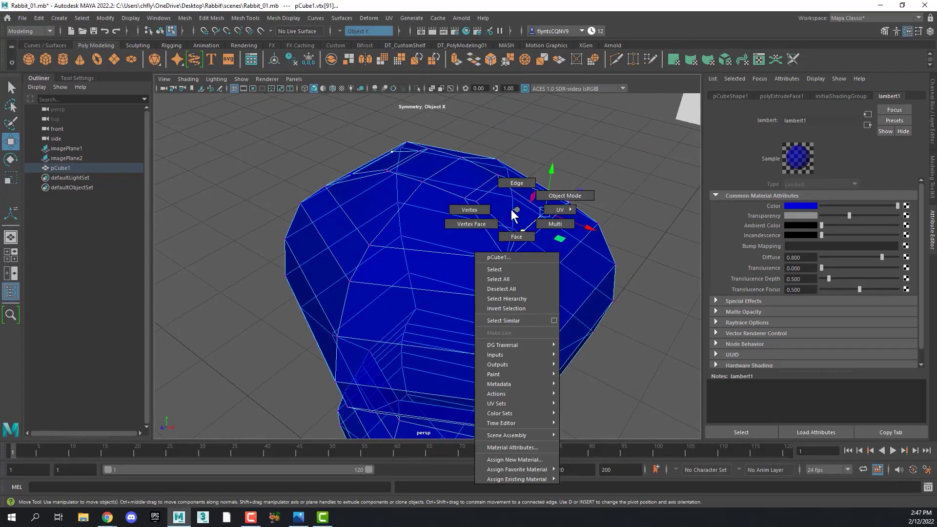
- Select the two inset top faces and delete them, then show the four-view layout
right_click_drag(516, 213, 516, 236)
left_click(502, 210)
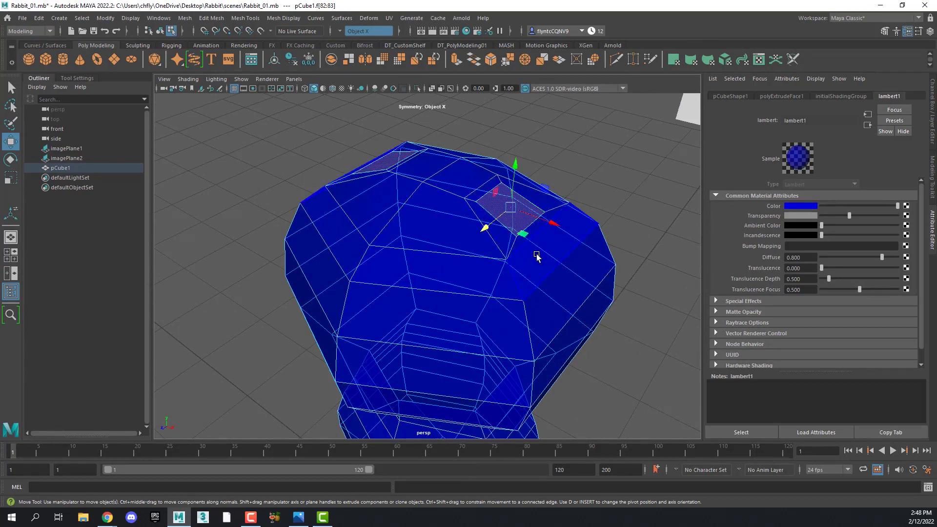
key("ctrl+z")
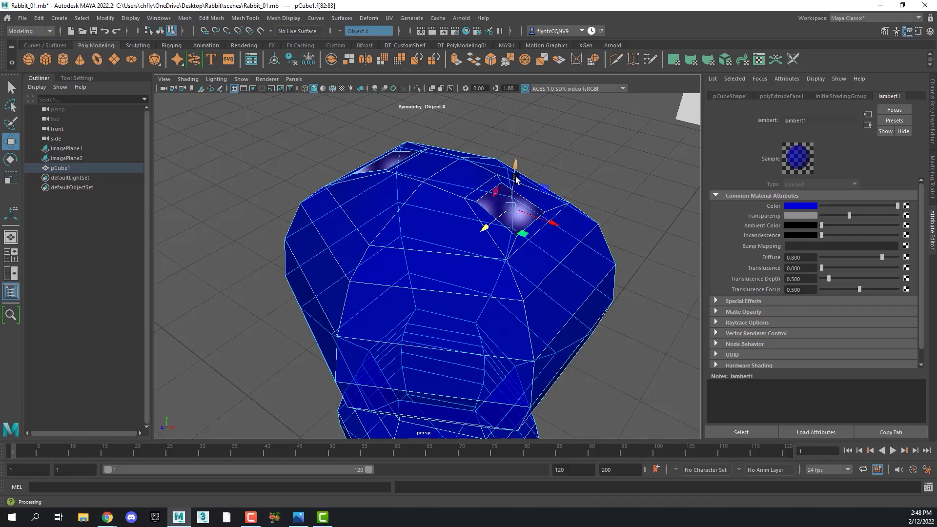
left_click_drag(512, 173, 510, 166)
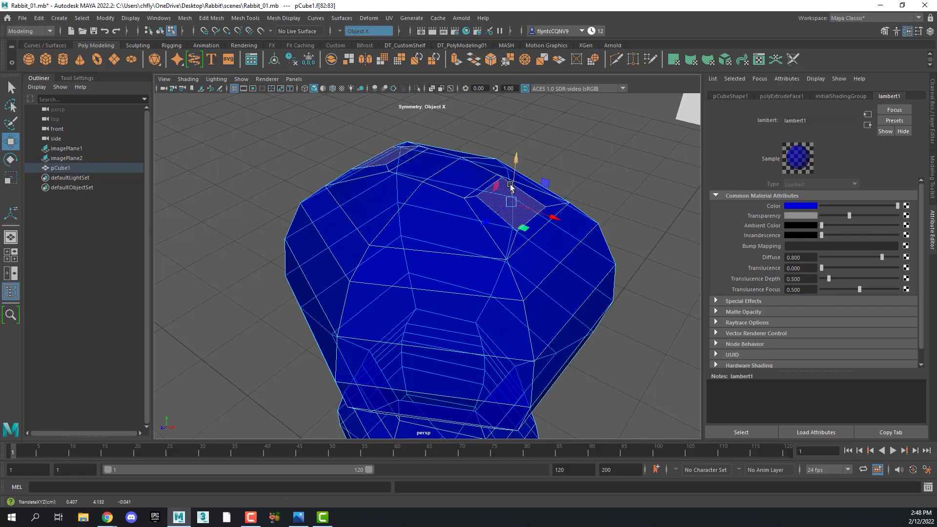
left_click(534, 206)
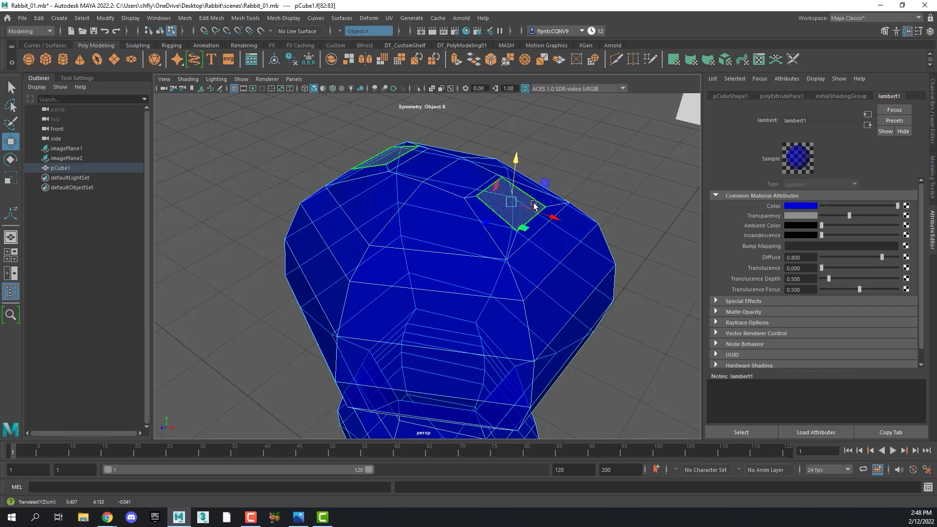
key("Delete")
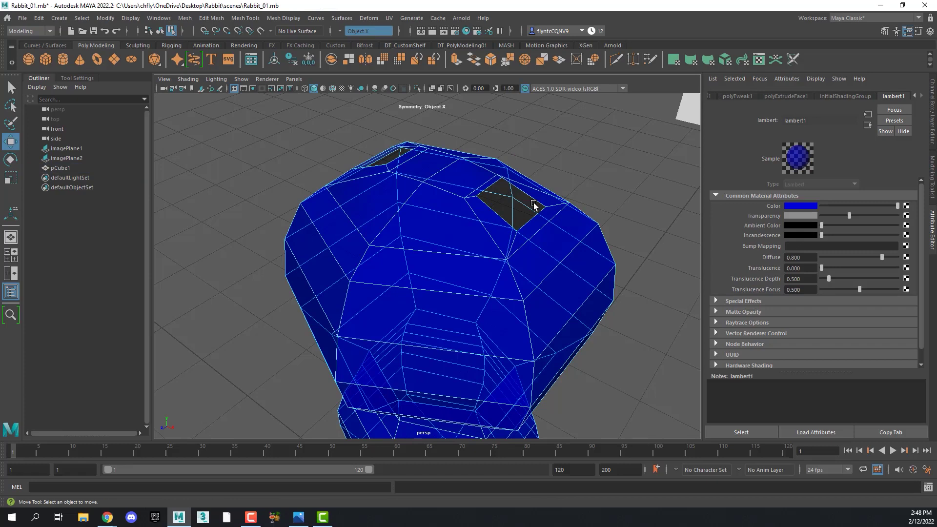
key("space")
left_click(605, 156)
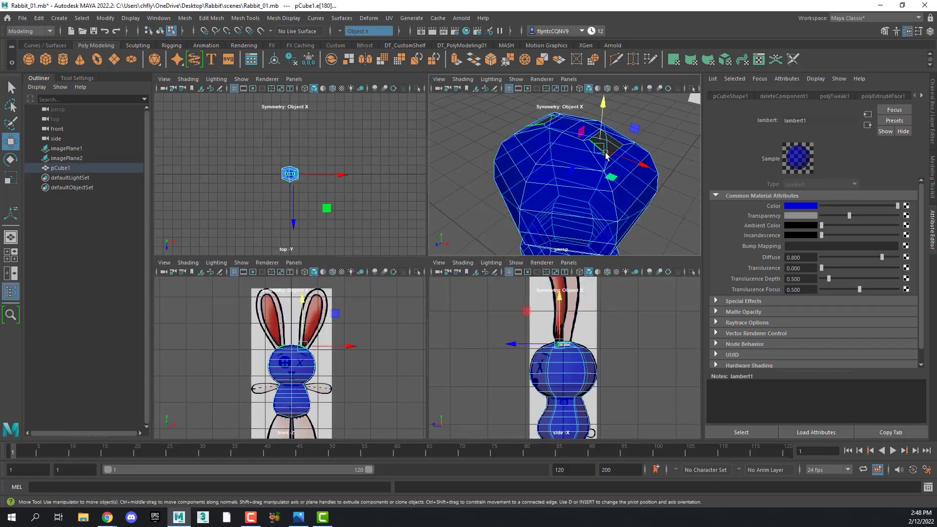
- In the maximized front view, extrude the ear-hole border edges upward into short blocks
left_click(606, 142)
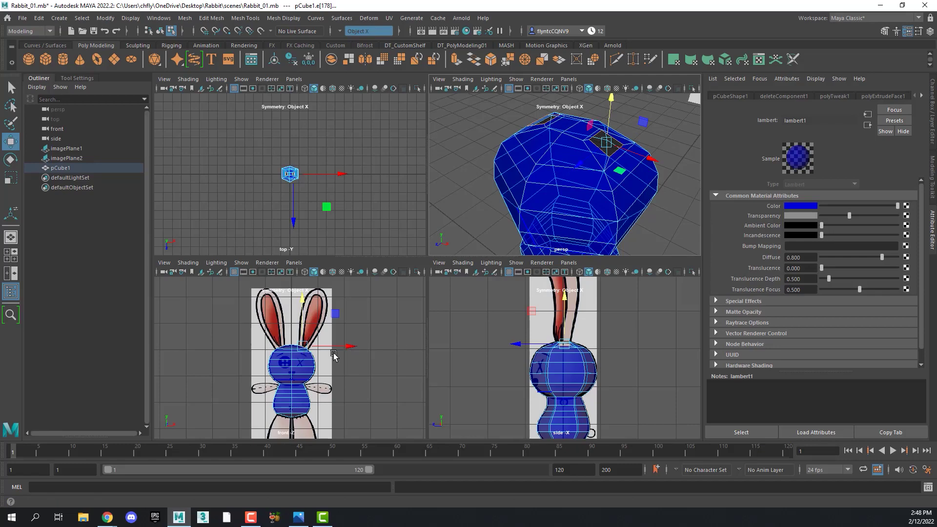
key("space")
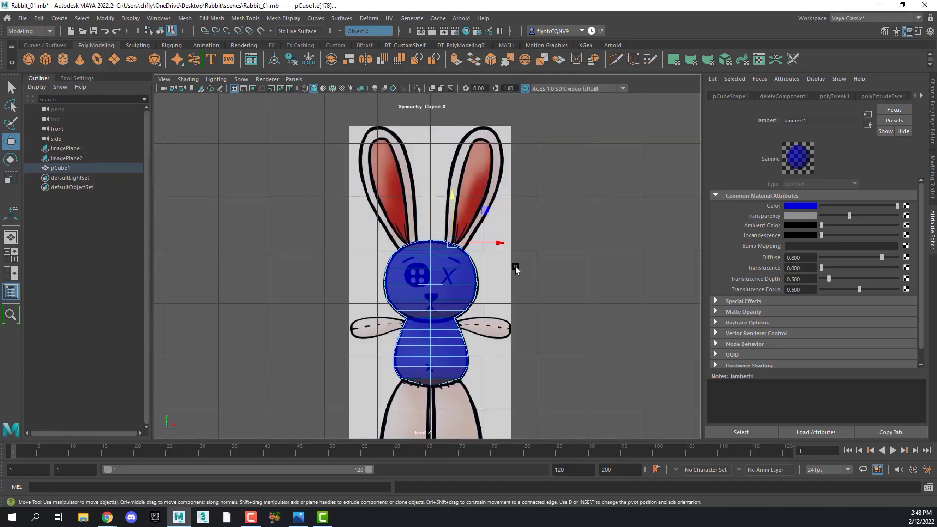
scroll(505, 266, "down", 3)
scroll(497, 266, "up", 1)
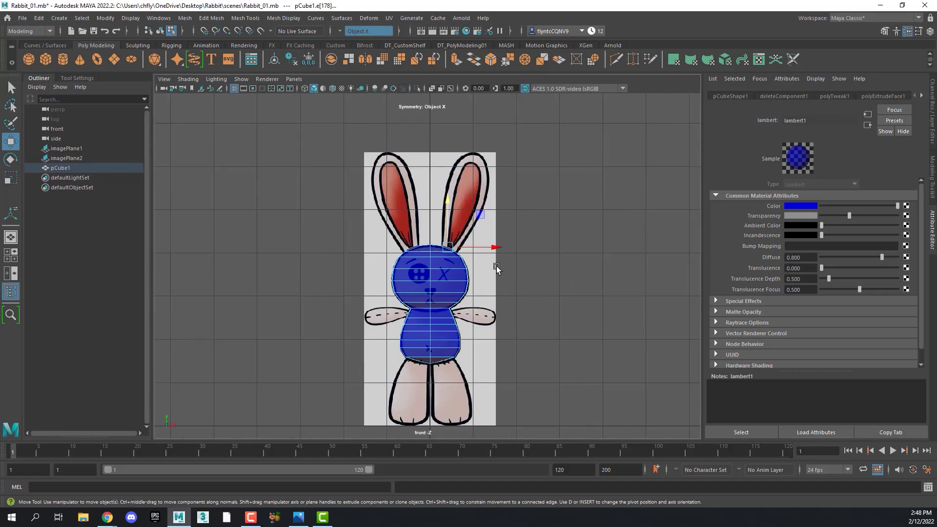
scroll(497, 266, "up", 3)
scroll(495, 264, "down", 2)
scroll(494, 264, "up", 3)
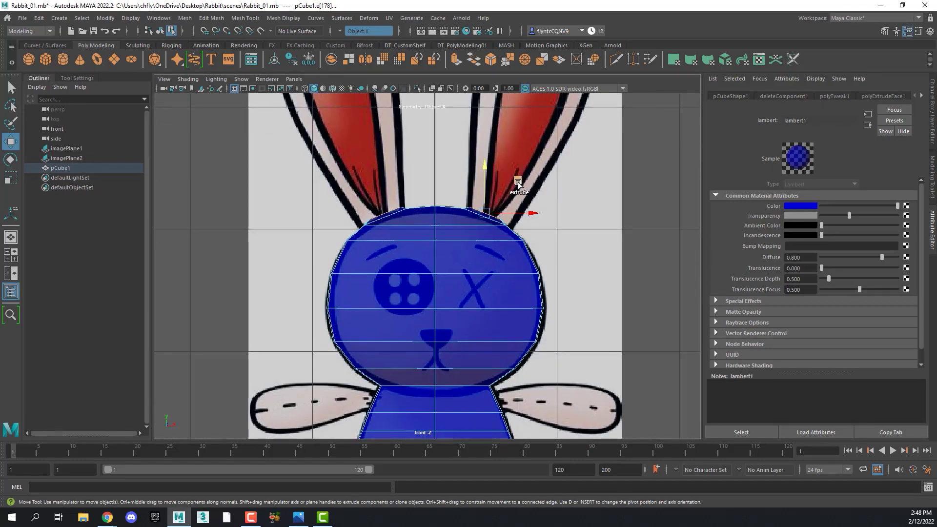
left_click_drag(516, 181, 529, 163)
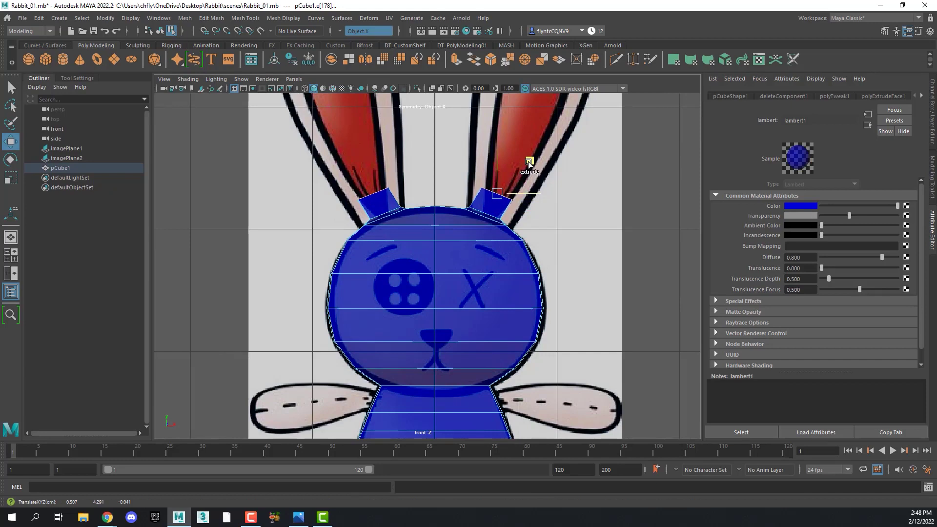
- Scale the ear-base blocks wider along X and push their base vertices outward
key("r")
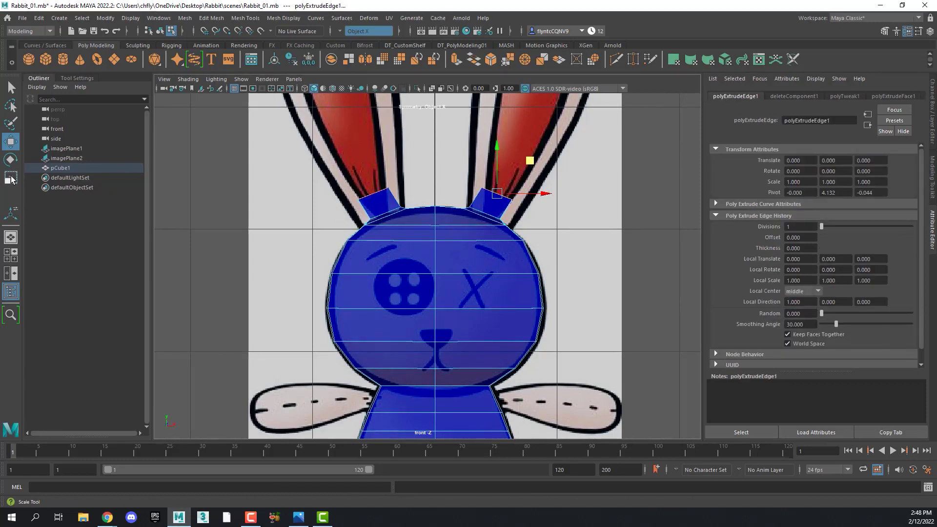
left_click_drag(540, 194, 563, 192)
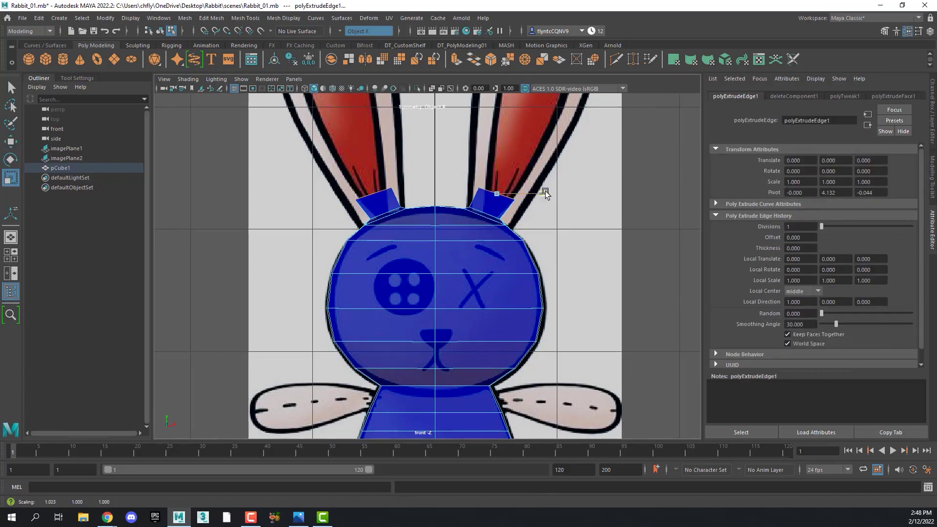
right_click_drag(553, 211, 522, 214)
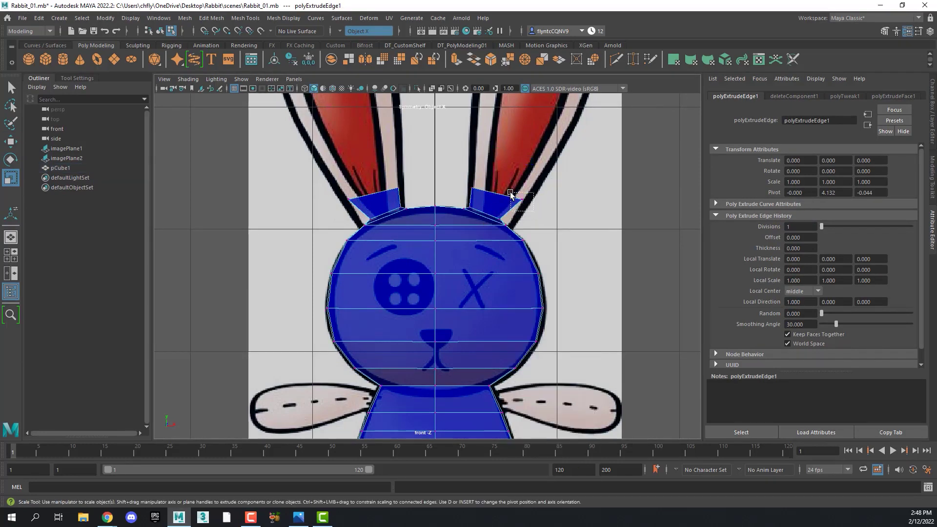
left_click(556, 202)
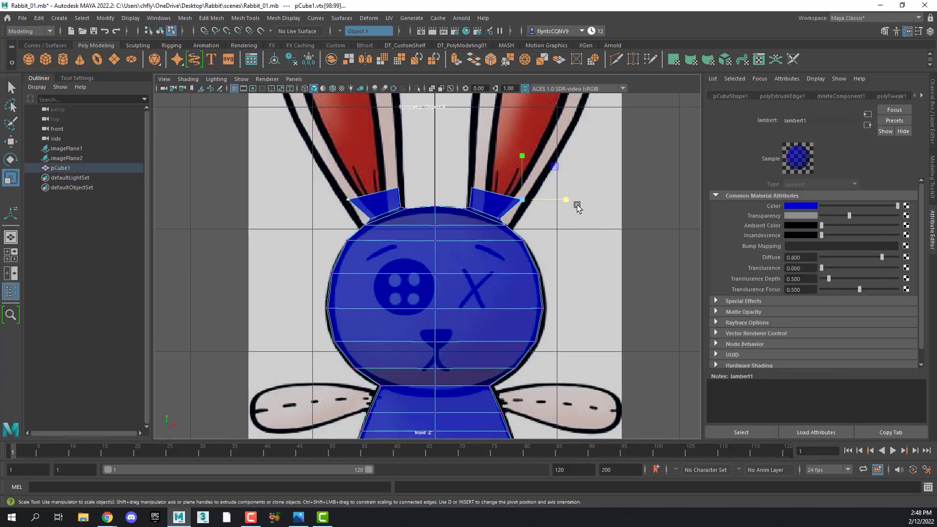
key("w")
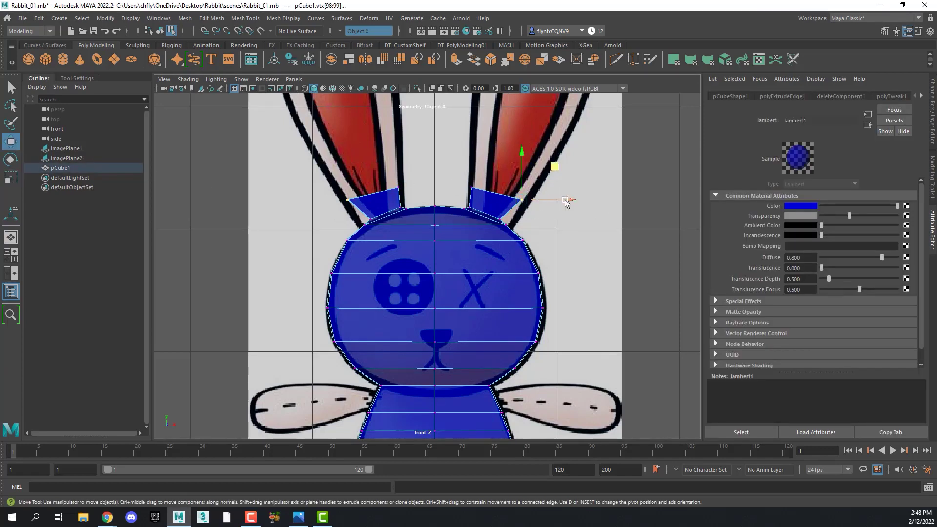
left_click_drag(566, 199, 571, 199)
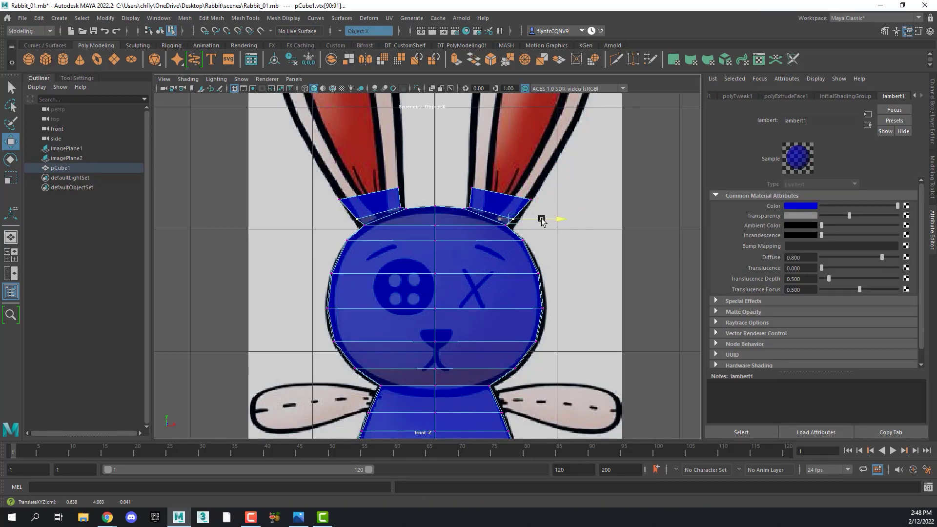
left_click(507, 224)
left_click(519, 227)
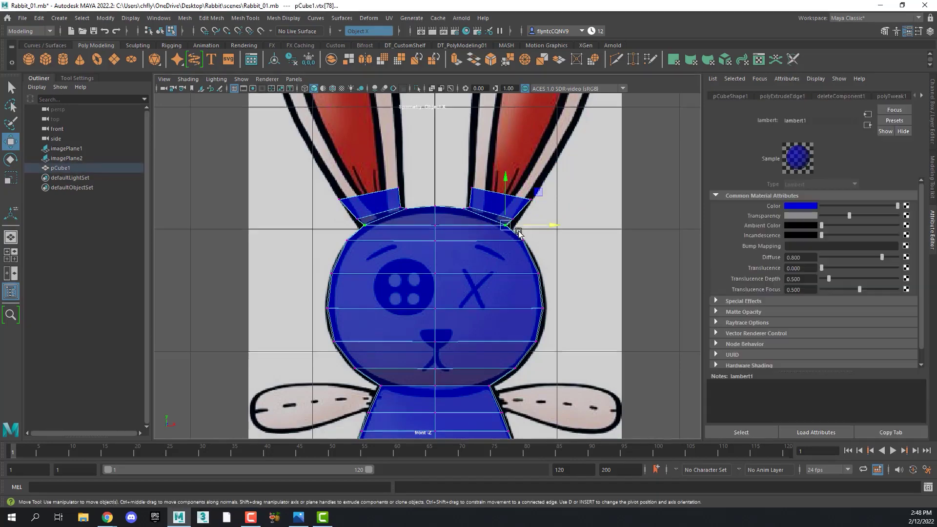
left_click_drag(527, 227, 533, 228)
- Move the ears' outer corner vertices to match the front reference outline
left_click_drag(487, 199, 461, 179)
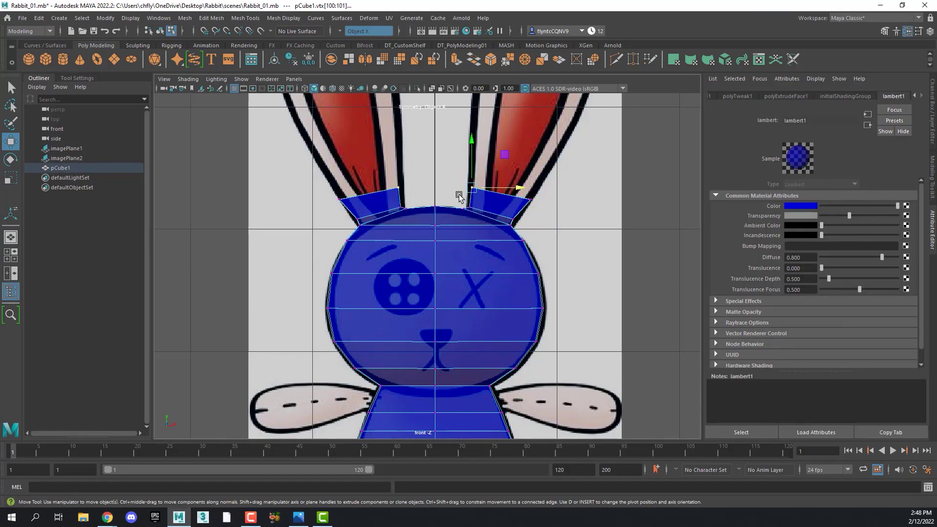
scroll(482, 198, "down", 3)
scroll(482, 198, "up", 2)
scroll(483, 198, "up", 3)
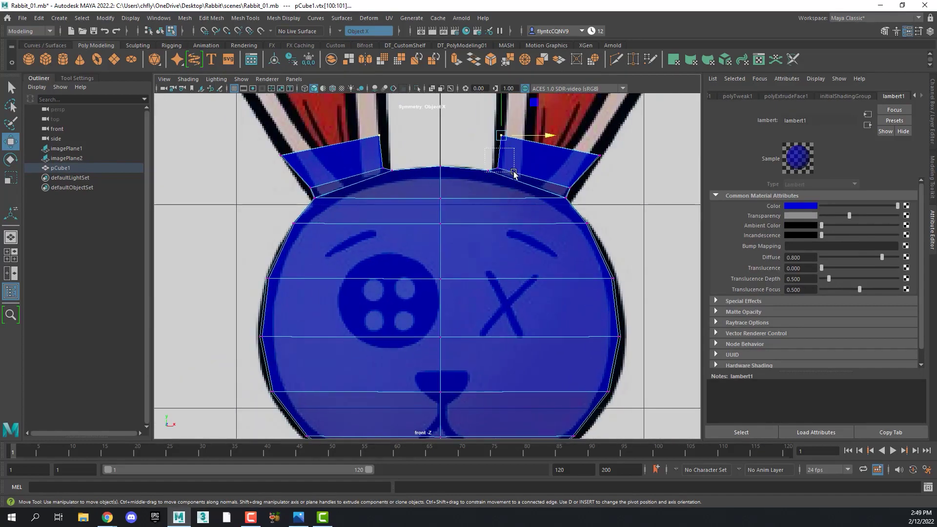
left_click(491, 152)
left_click_drag(491, 151, 513, 124)
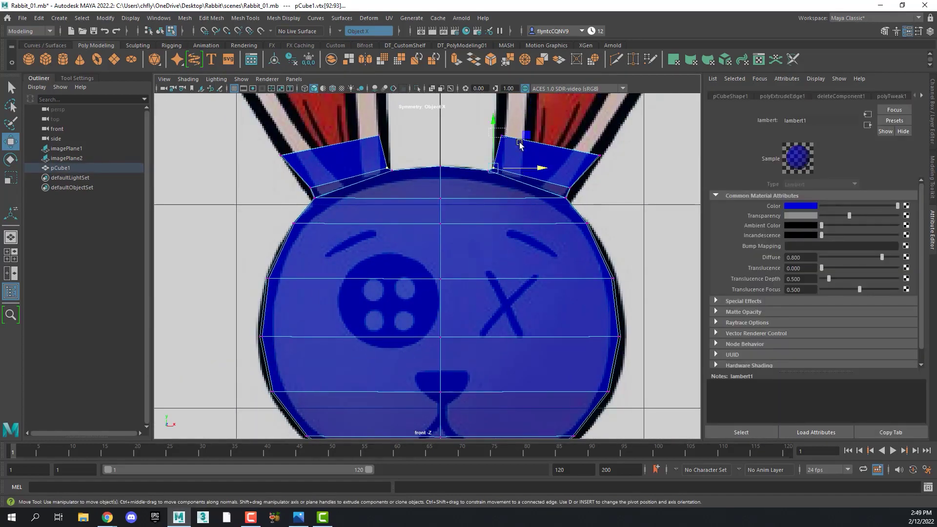
left_click_drag(545, 163, 538, 163)
mouse_move(632, 122)
left_mouse_down()
mouse_move(613, 168)
mouse_move(589, 191)
mouse_move(581, 157)
mouse_move(607, 162)
left_mouse_up()
- Pull the ear corners up and outward, nudge the base vertices, then maximize the side view
left_click(570, 189)
left_click(596, 152)
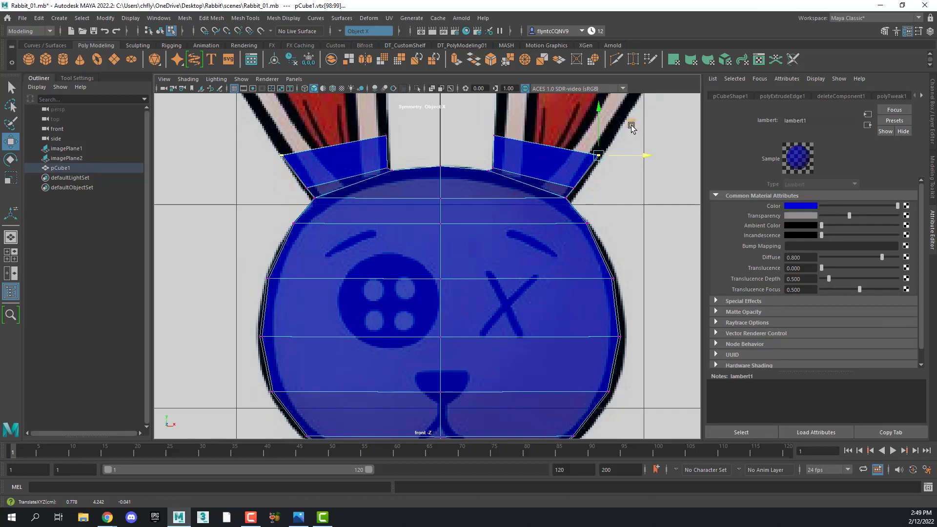
middle_click_drag(627, 124, 635, 116)
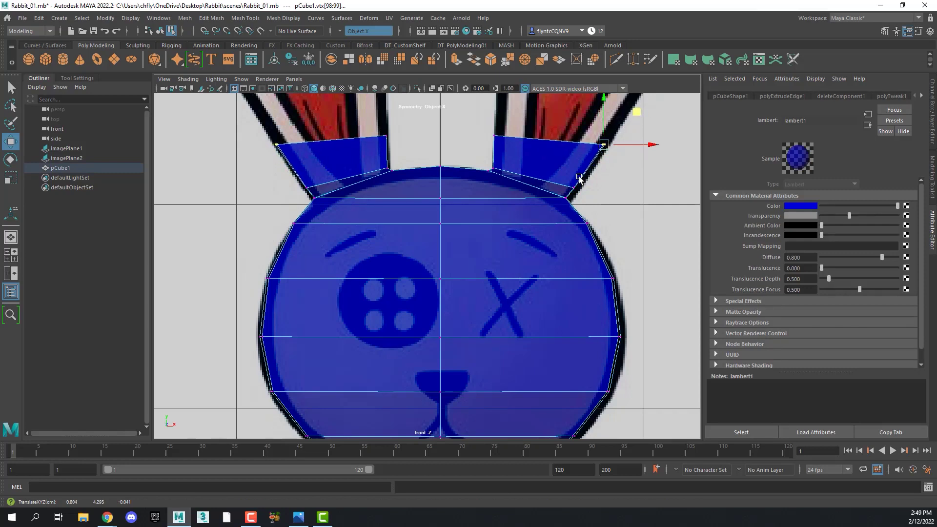
left_click_drag(564, 181, 593, 189)
middle_click_drag(593, 189, 596, 184)
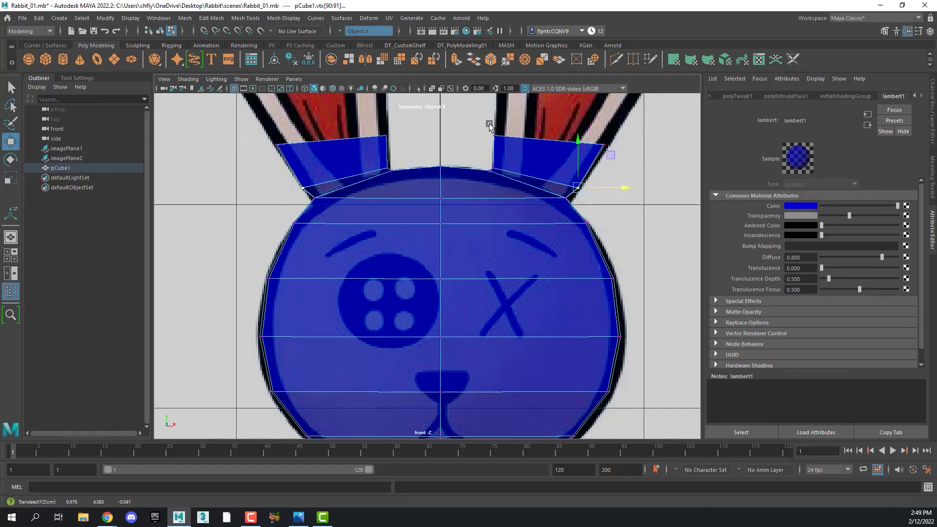
mouse_move(486, 126)
left_mouse_down()
mouse_move(515, 139)
mouse_move(506, 136)
left_mouse_up()
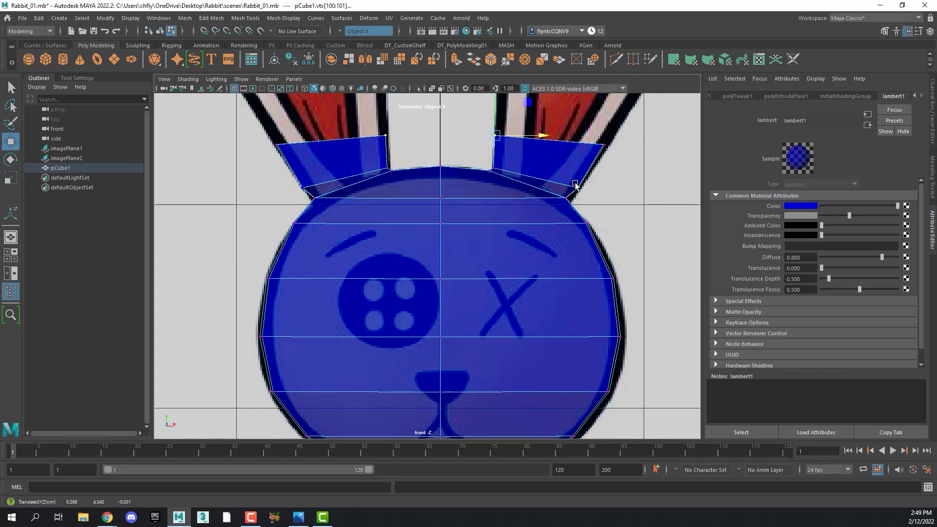
key("space")
key("space")
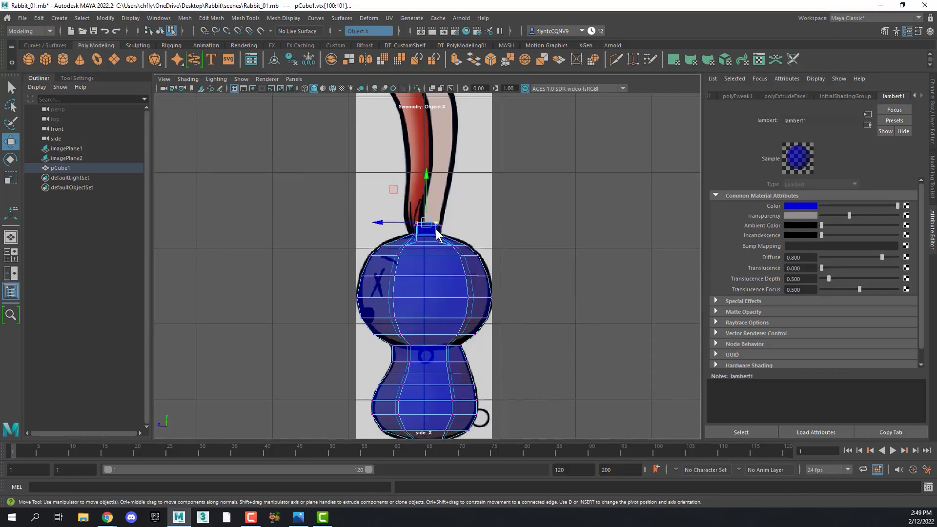
key("space")
key("space")
scroll(459, 270, "down", 3)
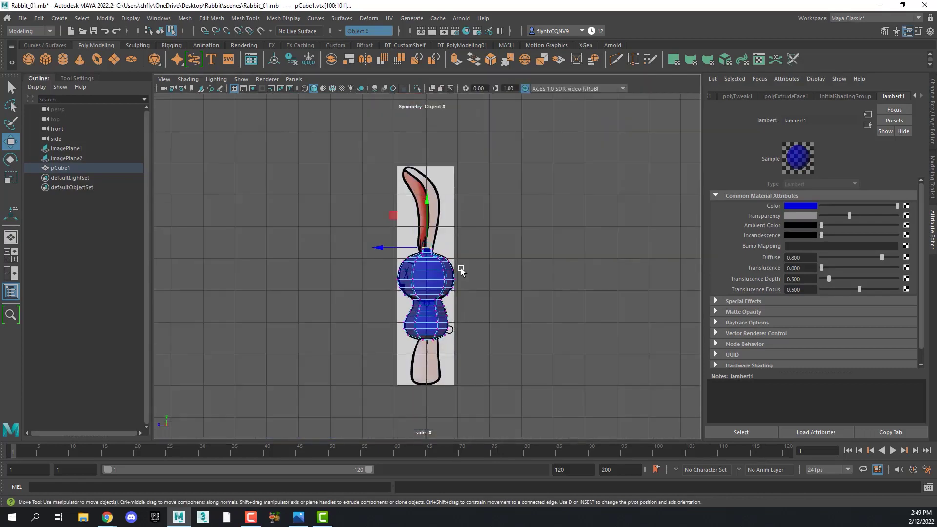
scroll(472, 260, "up", 2)
scroll(483, 250, "up", 3)
scroll(483, 250, "up", 1)
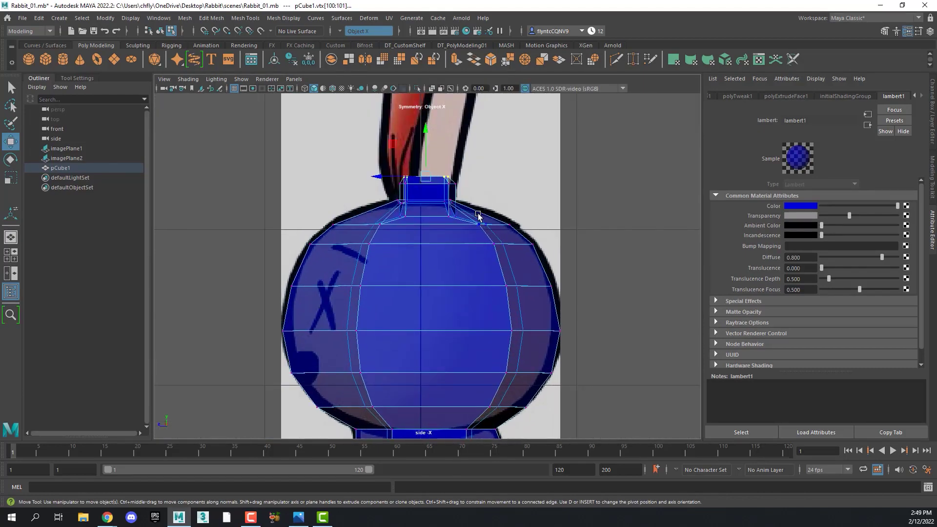
- Select the ear block's top edge and slide it toward the side reference ear
left_click(485, 173)
right_click_drag(486, 172, 464, 137)
left_click(424, 183)
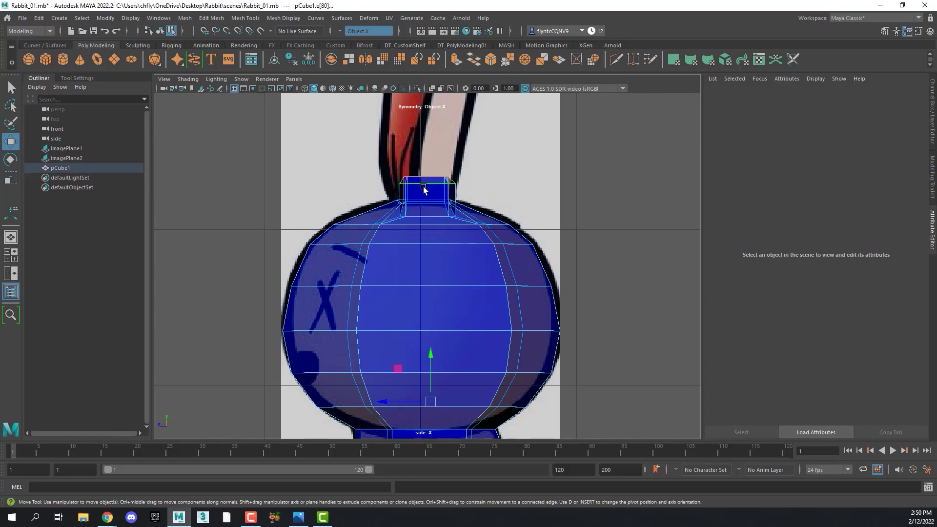
left_click(402, 188)
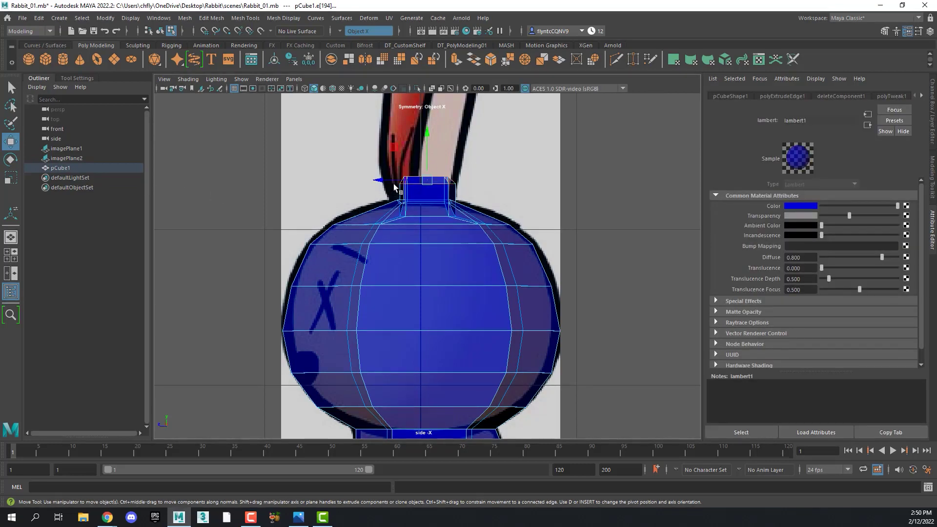
left_click_drag(385, 178, 391, 179)
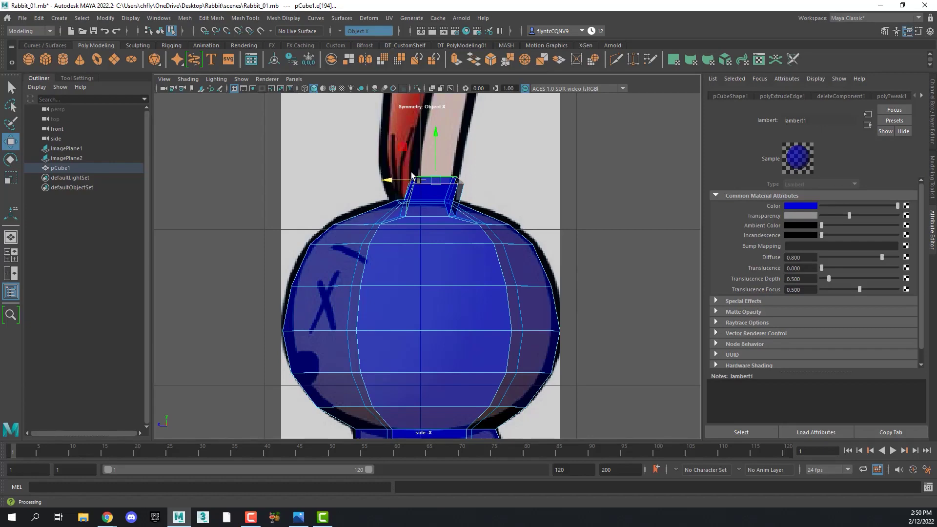
- Extrude two more ear segments upward and shift the new top along the reference curve
middle_click_drag(434, 157, 363, 399, "alt")
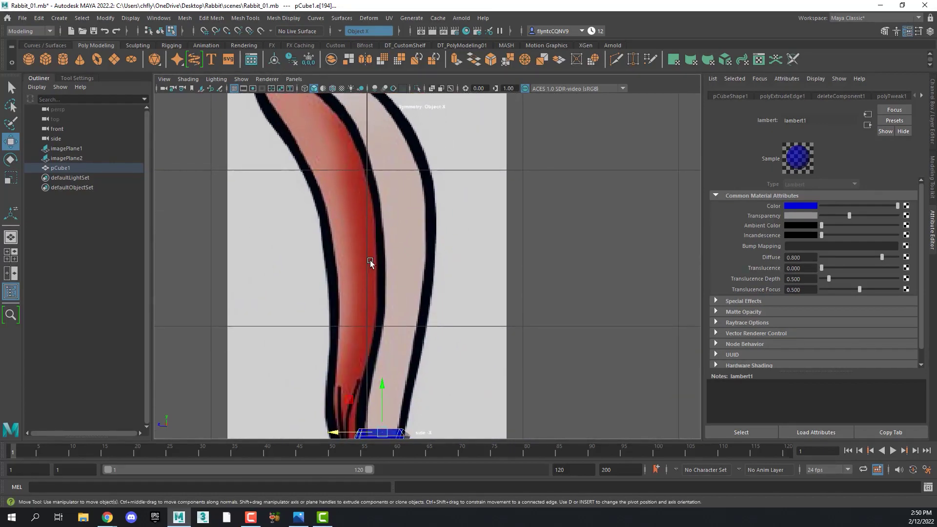
middle_click_drag(396, 278, 459, 227, "alt")
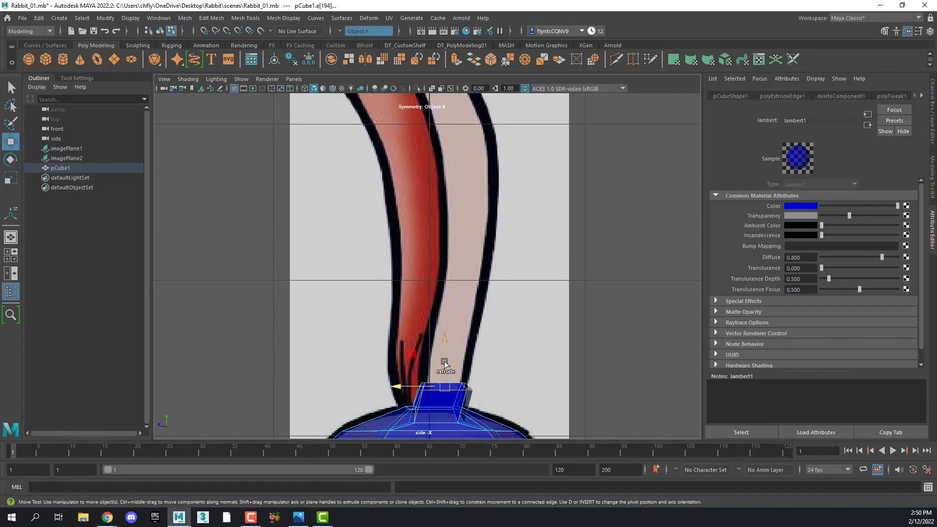
mouse_move(441, 345)
left_mouse_down("shift")
mouse_move(448, 337)
mouse_move(409, 338)
left_mouse_up("shift")
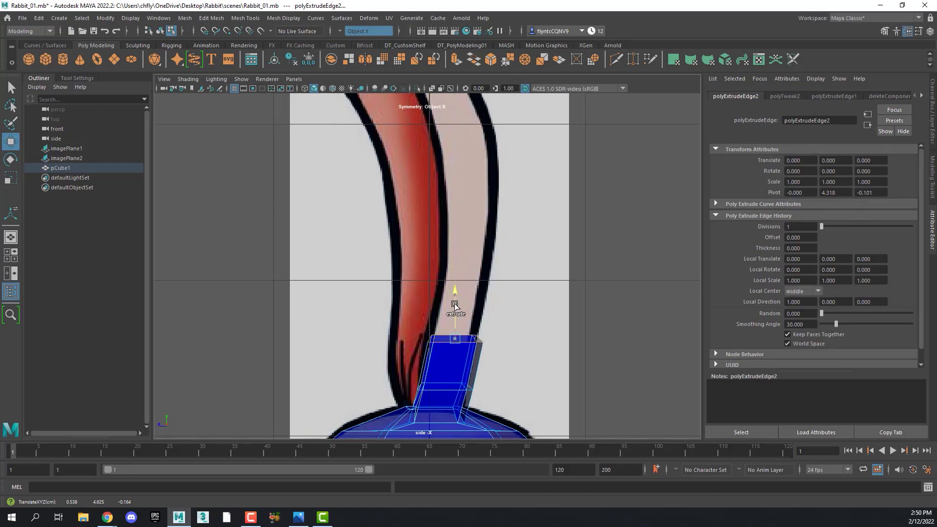
left_click_drag(455, 304, 467, 250, "shift")
left_click_drag(414, 288, 424, 286)
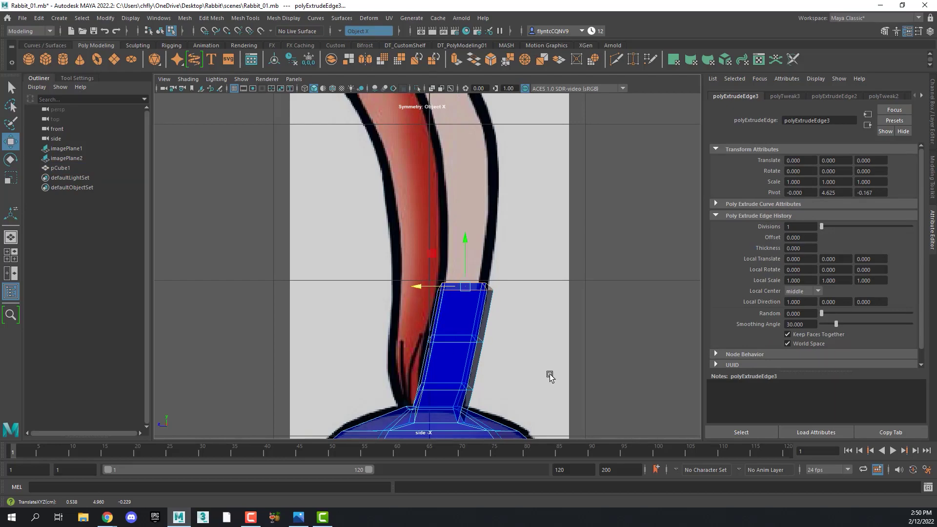
key("space")
key("space")
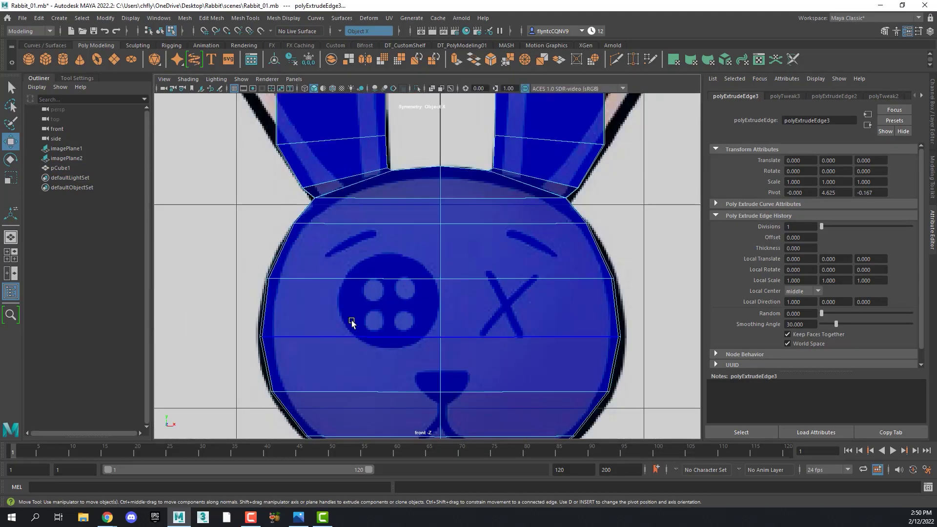
- Pull the ear's outer top and lower vertices out onto the front reference outline
middle_click_drag(589, 208, 501, 411, "alt")
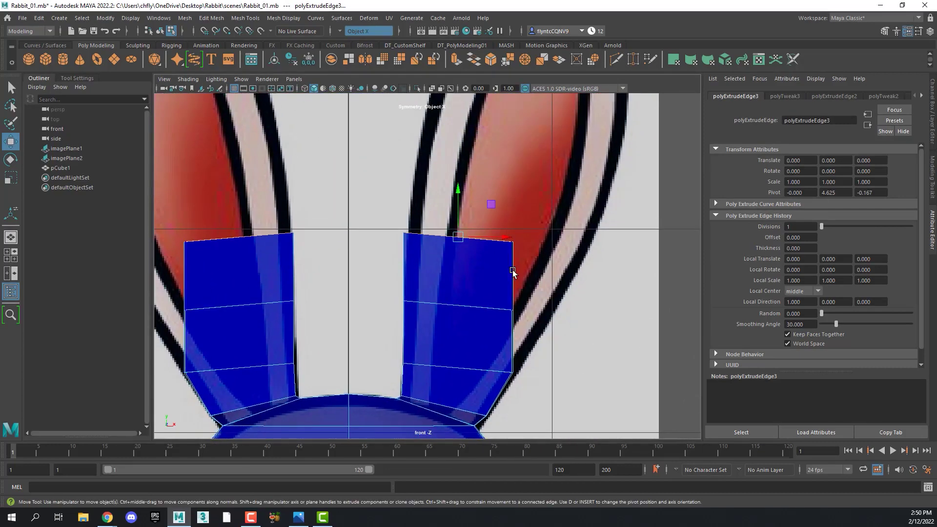
right_click_drag(498, 282, 494, 233)
left_click(511, 237)
left_click_drag(513, 239, 589, 243)
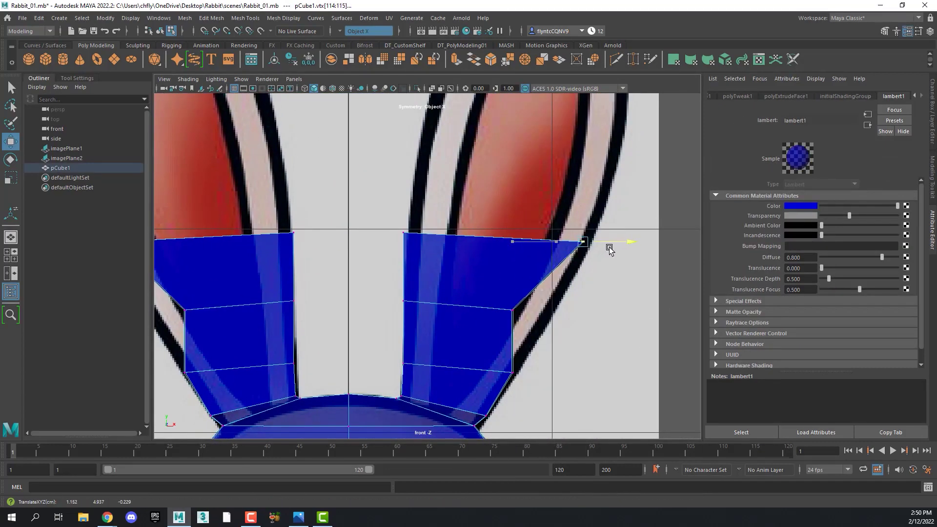
left_click(513, 310)
left_click_drag(537, 314, 578, 313)
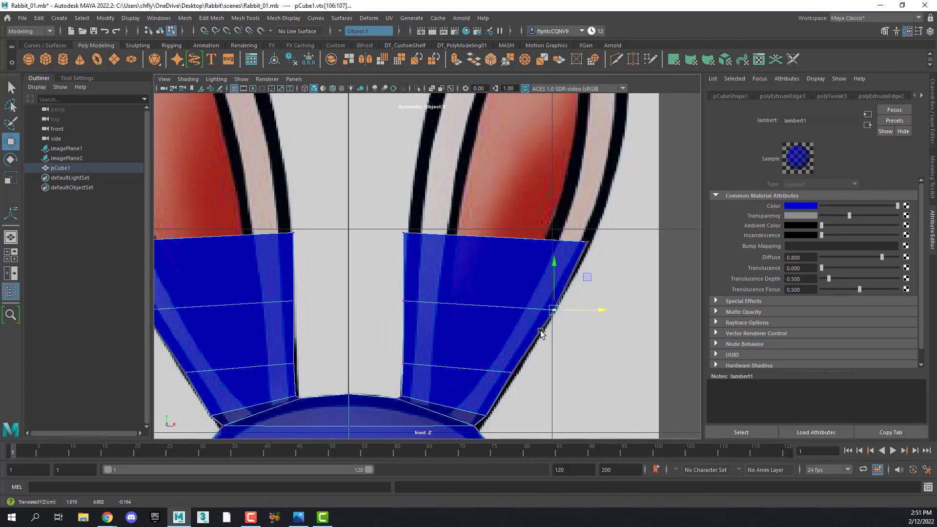
- Extrude the ear's top edge into a new row and select its corner vertices
right_click_drag(518, 231, 519, 198)
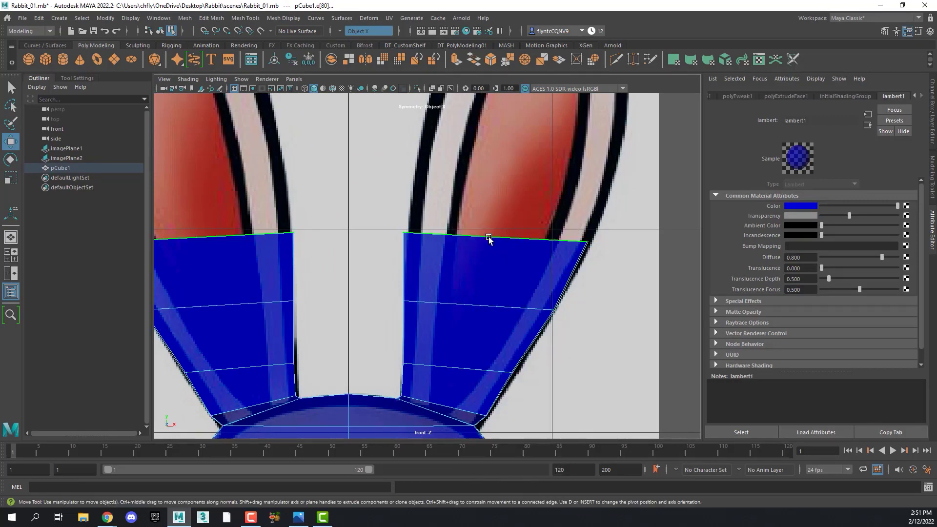
left_click(488, 237)
left_click_drag(497, 195, 519, 144)
key("ctrl+e")
middle_click_drag(534, 178, 544, 179)
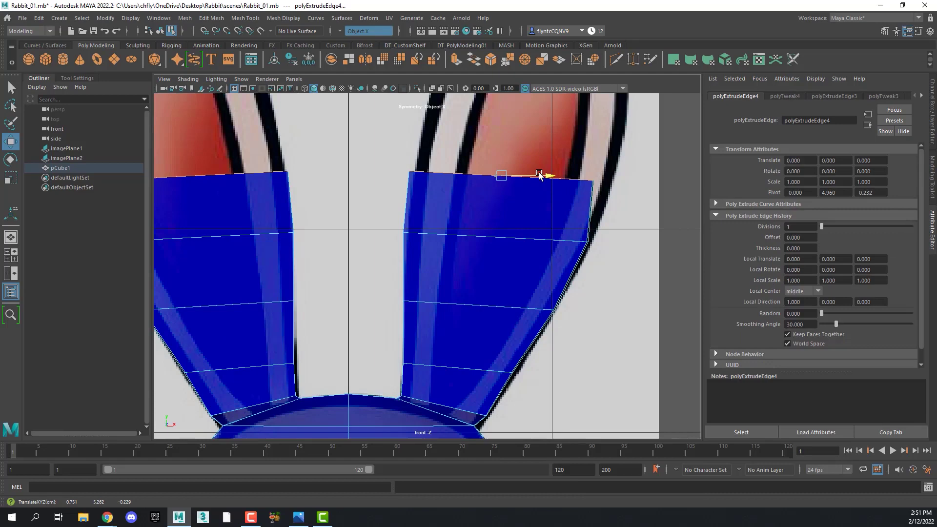
right_click(589, 164)
right_click_drag(590, 165, 545, 163)
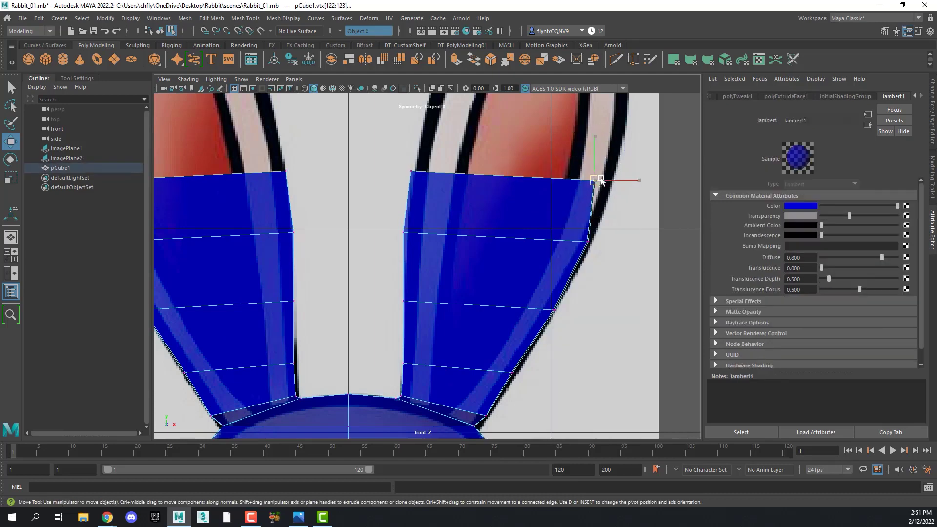
left_click(610, 179)
left_click(400, 233)
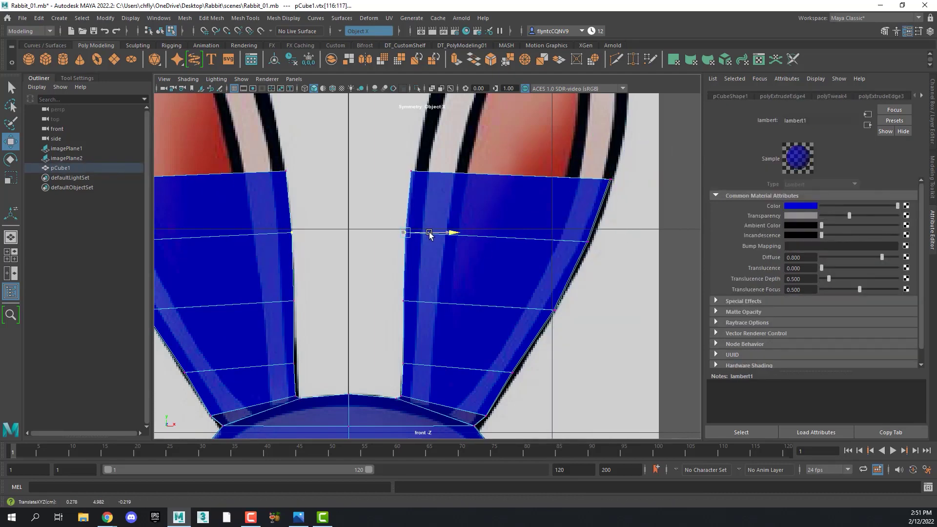
key("space")
key("space")
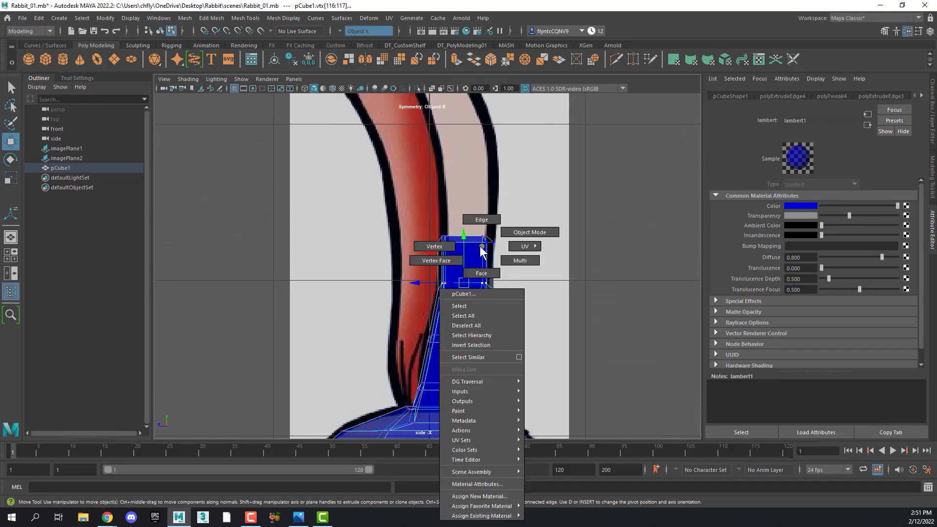
- In side view, shift the ear's top edge along Z and extrude another segment upward
right_click_drag(466, 247, 469, 223)
left_click(434, 245)
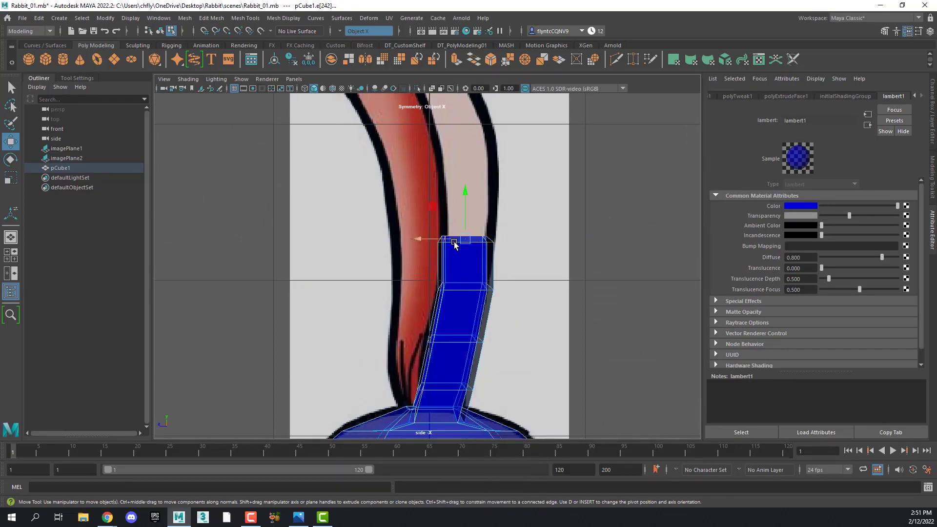
left_click_drag(423, 241, 429, 241)
left_click_drag(473, 198, 472, 154)
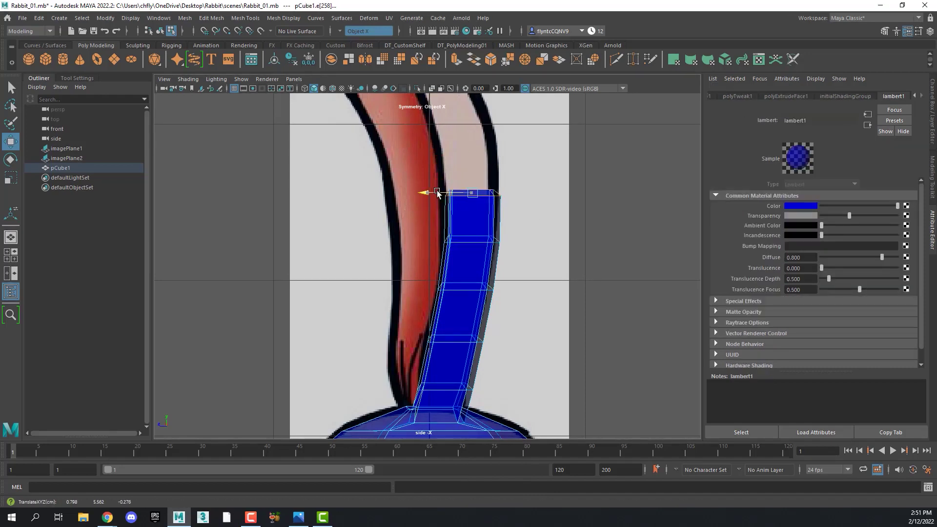
left_click_drag(473, 157, 472, 114, "shift")
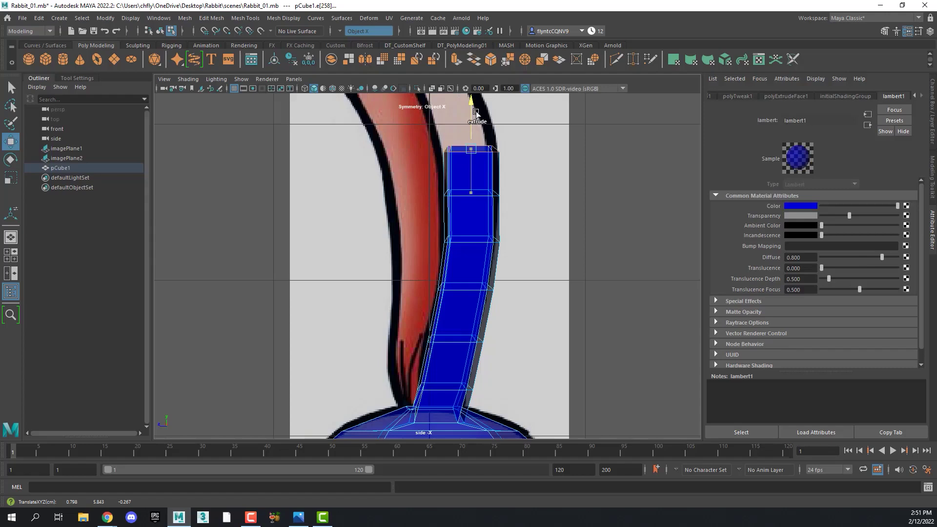
right_click_drag(435, 134, 396, 134)
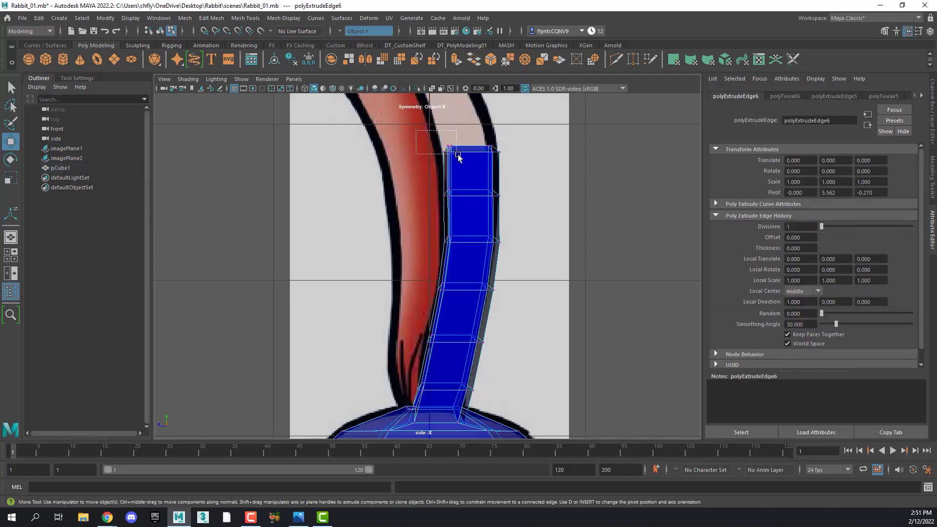
left_click(445, 149)
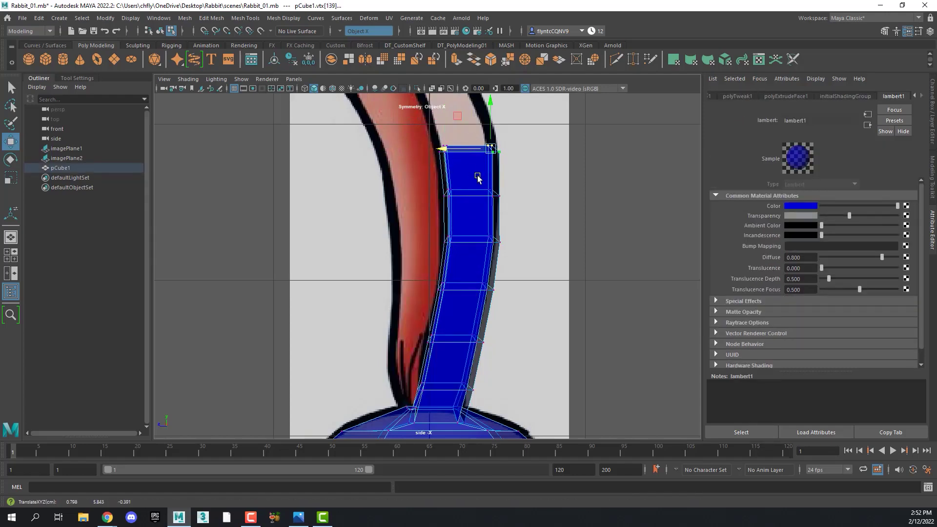
left_click(490, 193)
left_click(544, 207)
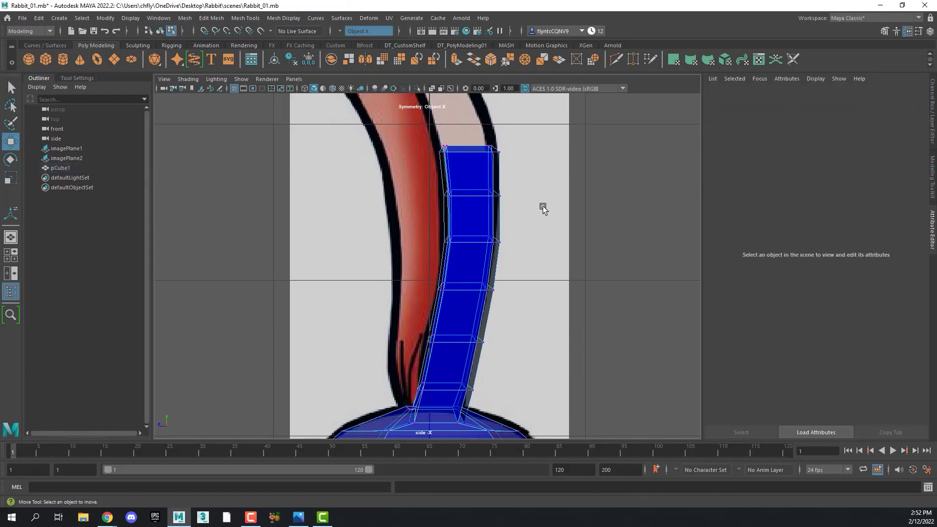
key("space")
key("space")
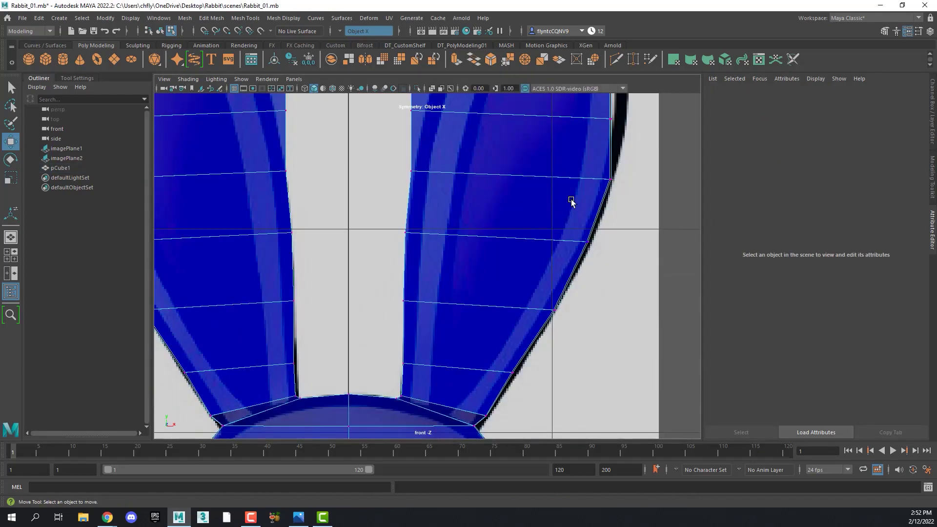
- Drag the inner and outer upper-ear vertices along X onto the front reference outline
middle_click_drag(591, 186, 573, 301, "alt")
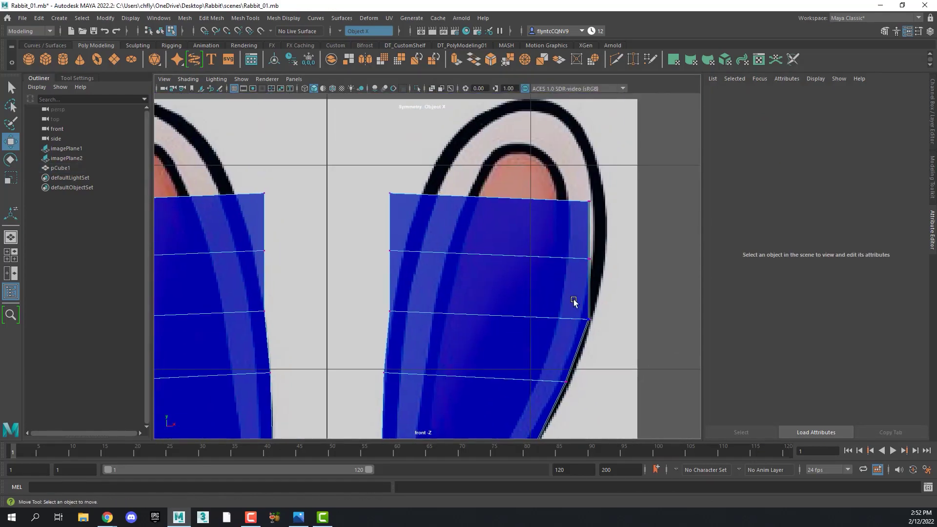
left_click(598, 259)
left_click(390, 250)
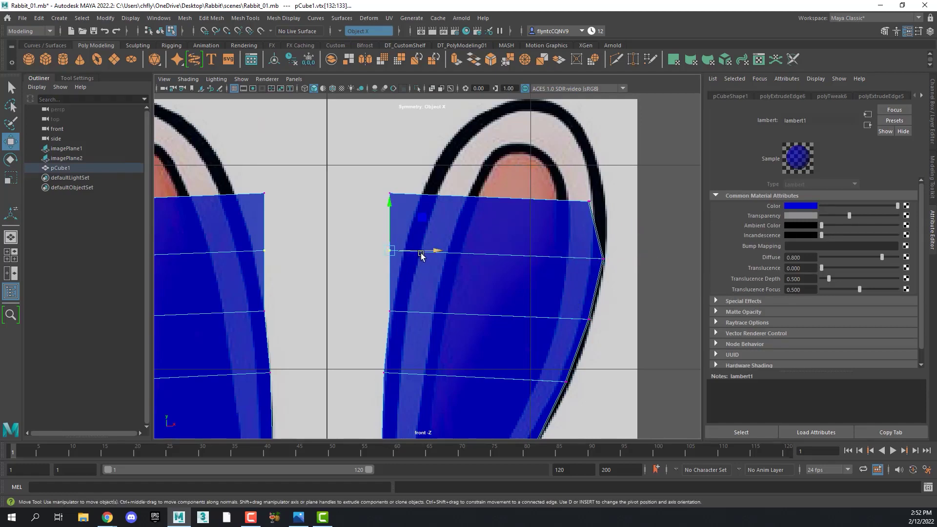
left_click_drag(424, 251, 441, 251)
left_click_drag(427, 205, 446, 193)
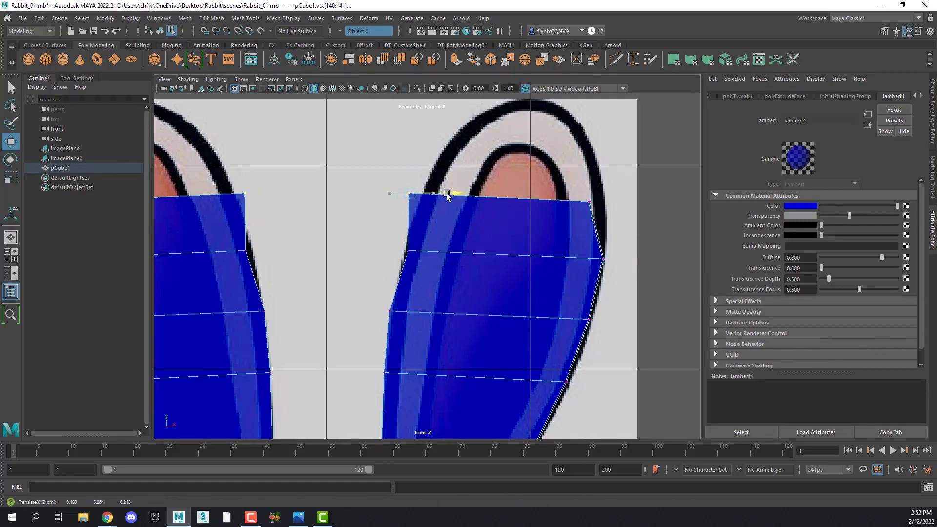
left_click(417, 251)
middle_click_drag(433, 251, 416, 190)
left_click(404, 180)
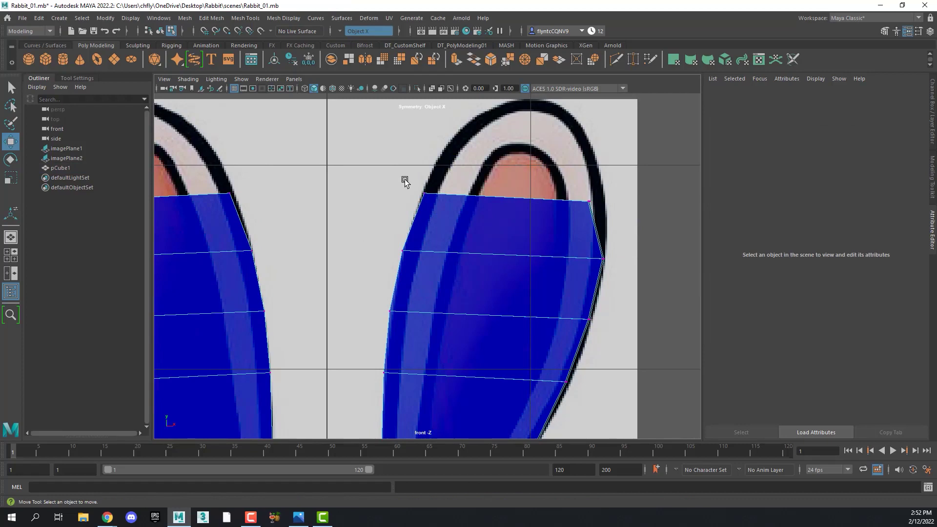
left_click_drag(403, 180, 445, 195)
middle_click_drag(445, 194, 446, 199)
left_click(601, 195)
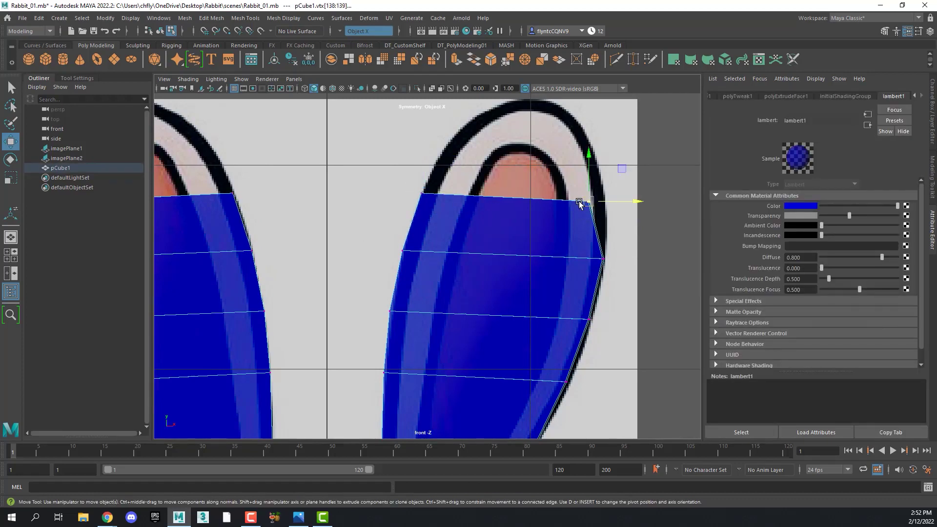
middle_click_drag(644, 202, 637, 287)
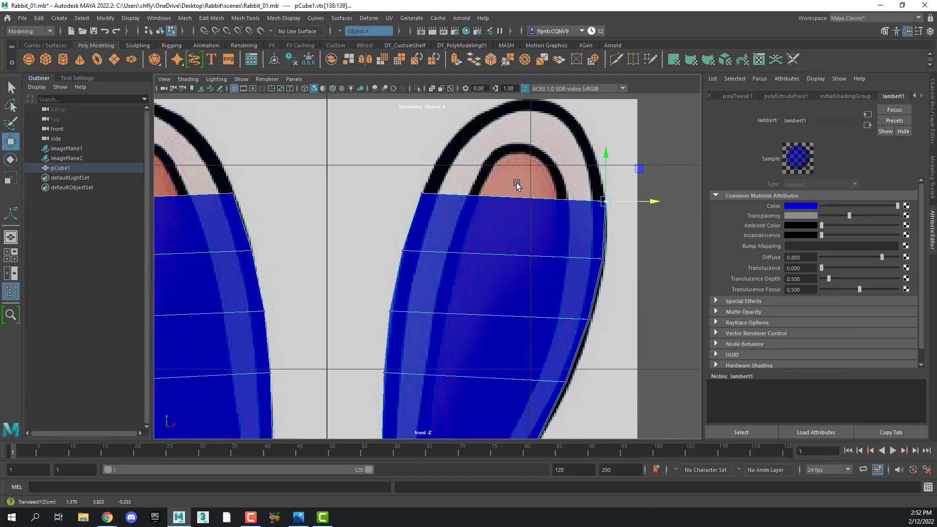
- Extrude a new row above the ear top and pull its corner vertices onto the side outline
right_click(527, 199)
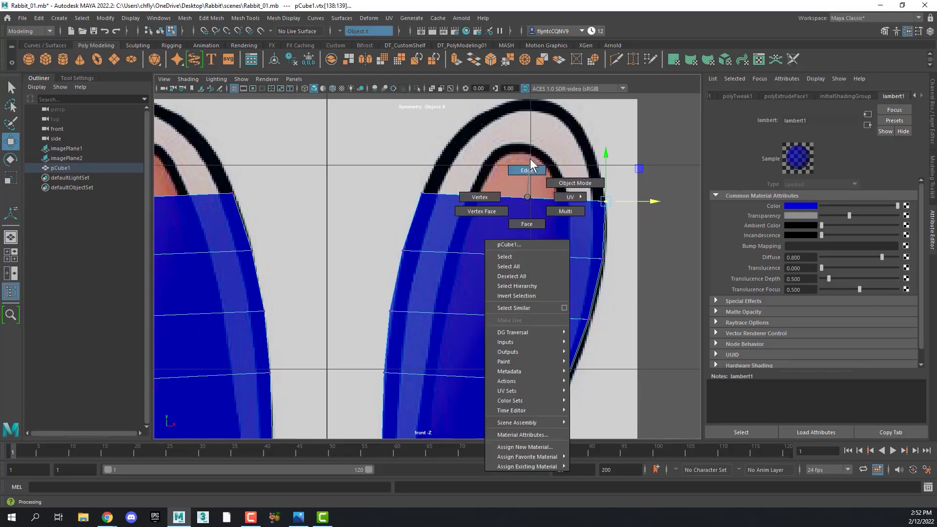
left_click(530, 160)
left_click(525, 198)
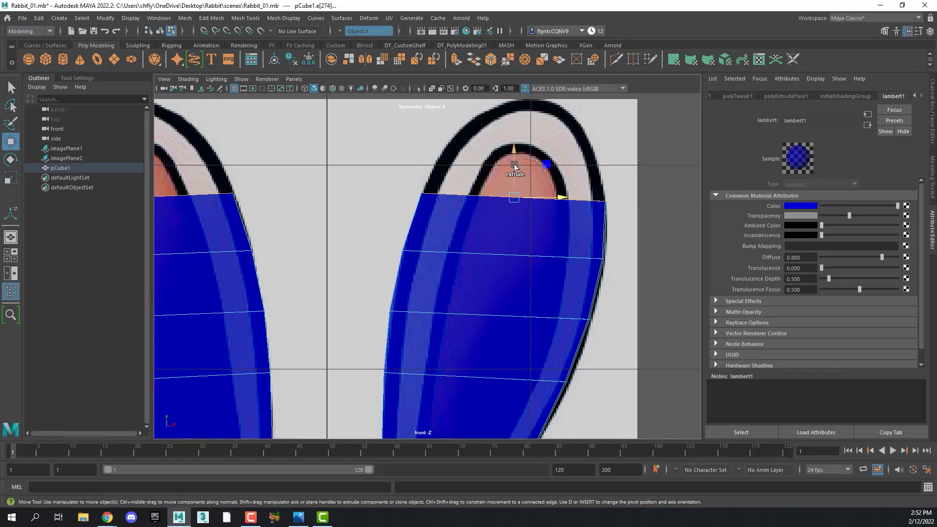
left_click_drag(510, 162, 524, 117, "shift")
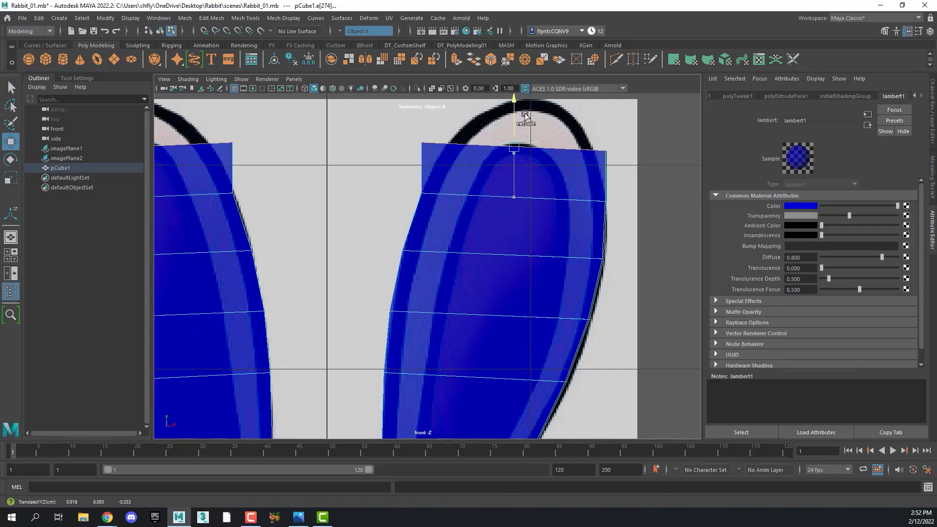
right_click(422, 134)
left_click(422, 143)
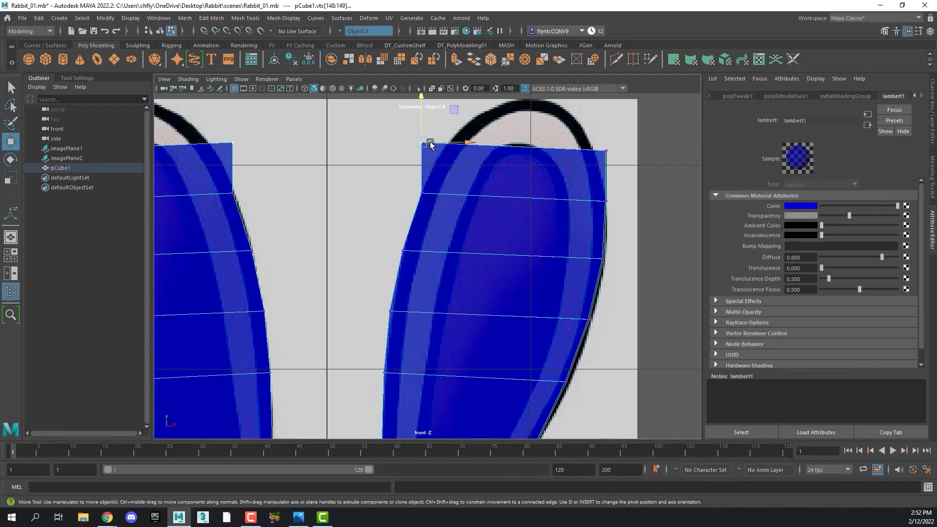
left_click_drag(424, 146, 455, 144)
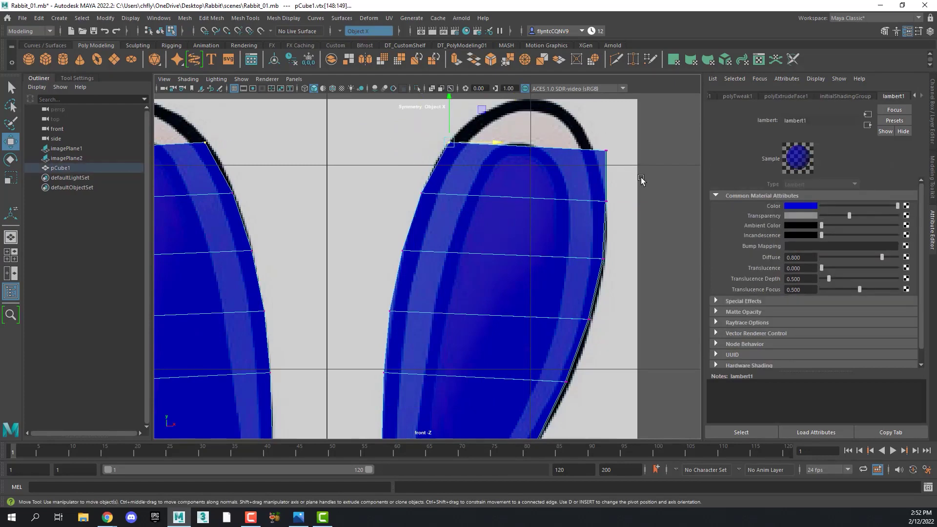
left_click(607, 151)
left_click_drag(634, 150, 618, 149)
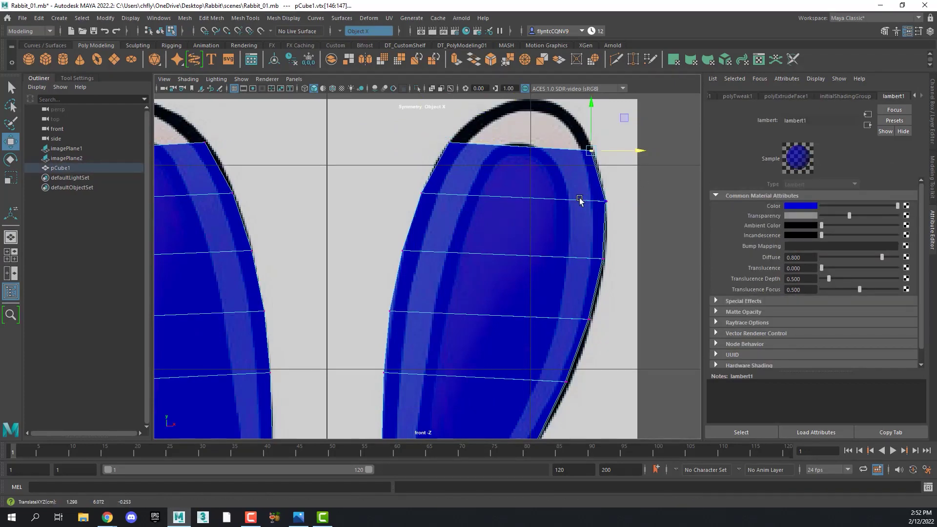
- Slide the top ear vertices to the outline, then extrude the top edge upward to lengthen the ear
key("space")
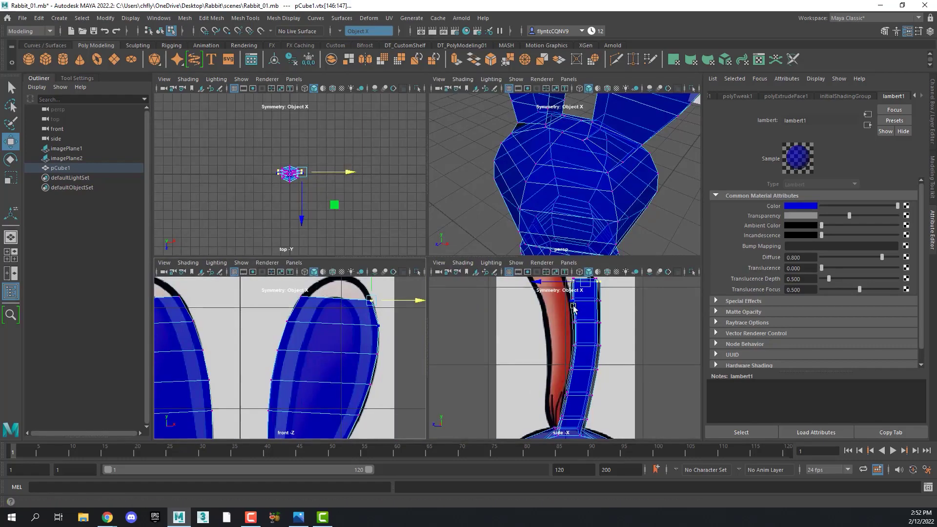
key("space")
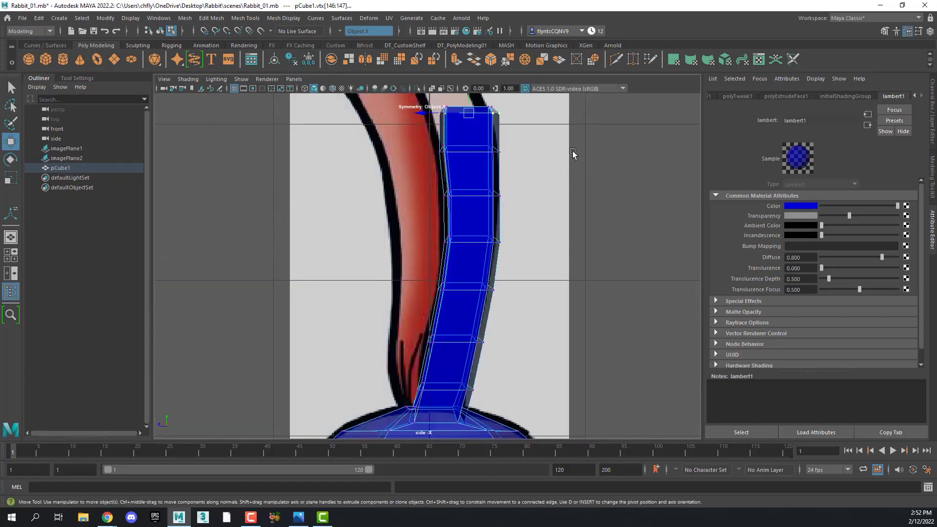
scroll(560, 246, "up", 1)
scroll(533, 178, "up", 1)
scroll(602, 267, "up", 1)
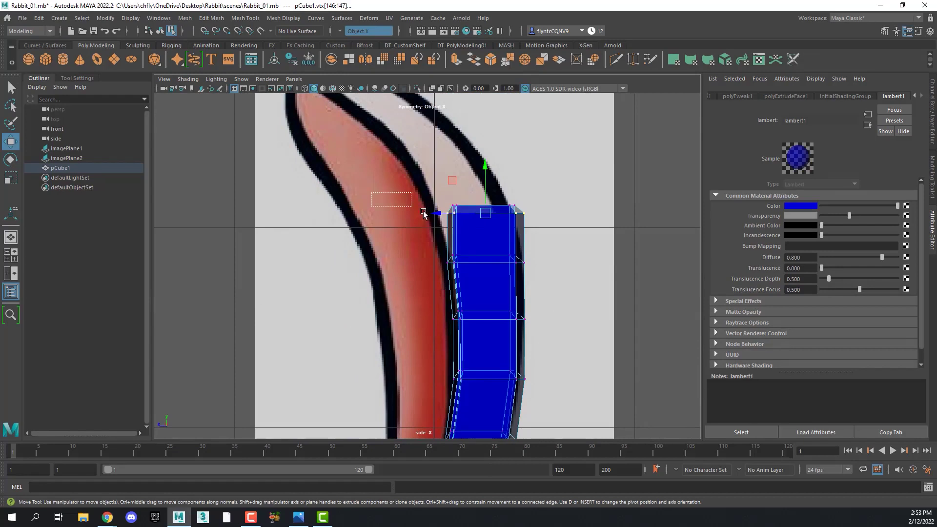
mouse_move(449, 210)
left_mouse_down()
mouse_move(433, 210)
mouse_move(474, 210)
mouse_move(475, 202)
left_mouse_up()
left_click(524, 260)
left_click(481, 216)
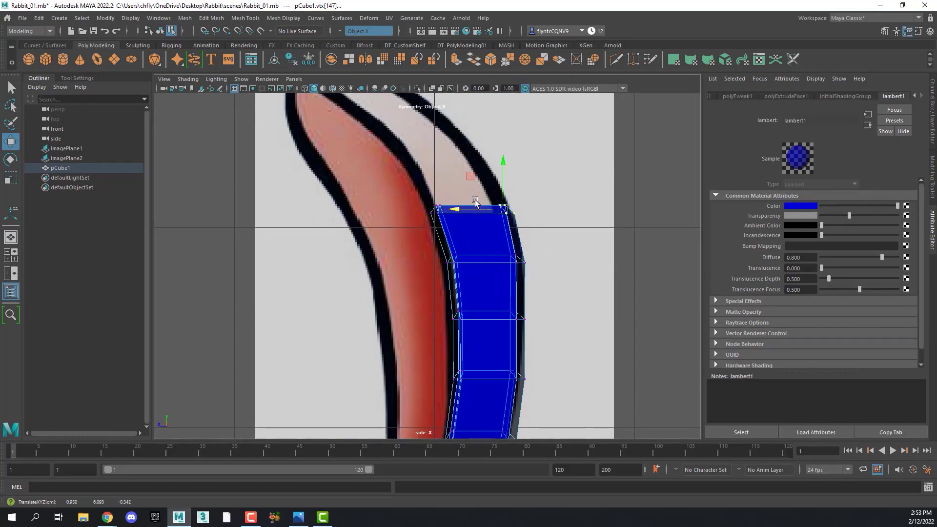
right_click_drag(485, 203, 483, 175)
left_click(477, 211)
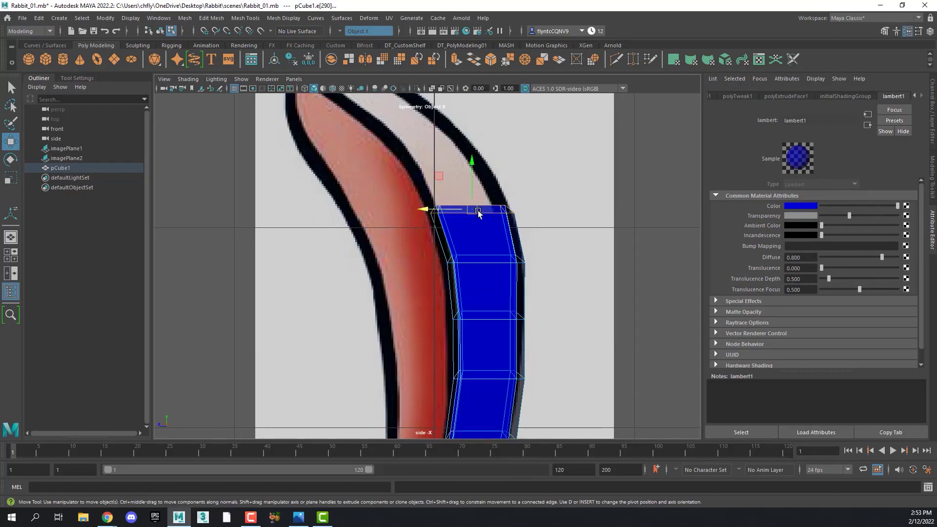
left_click_drag(473, 189, 471, 157, "shift")
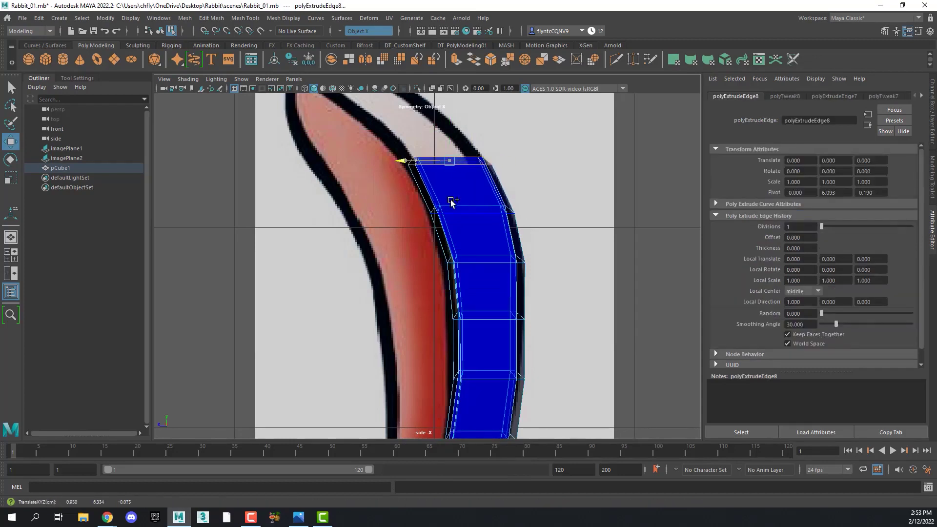
left_click_drag(452, 201, 481, 185)
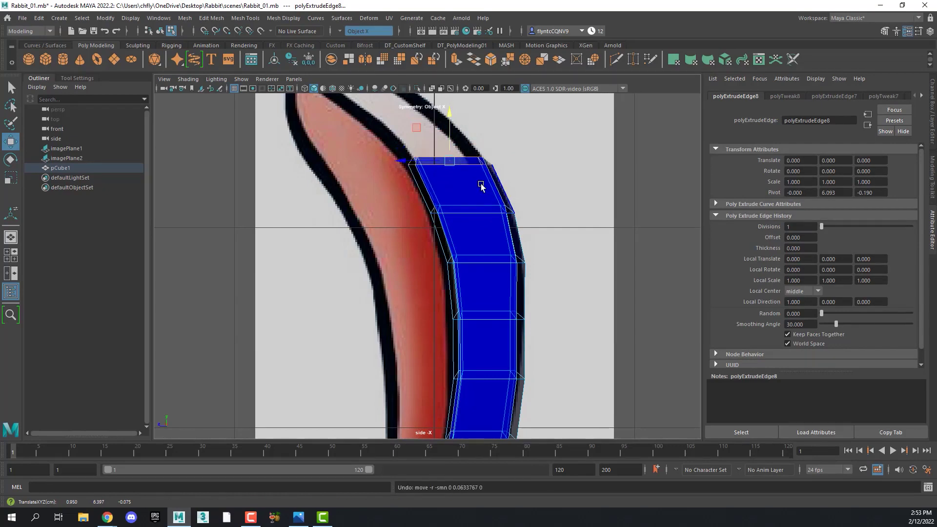
- Extrude another ear segment and move, rotate and scale it to follow the ear's bend
middle_click_drag(522, 152, 456, 229, "alt")
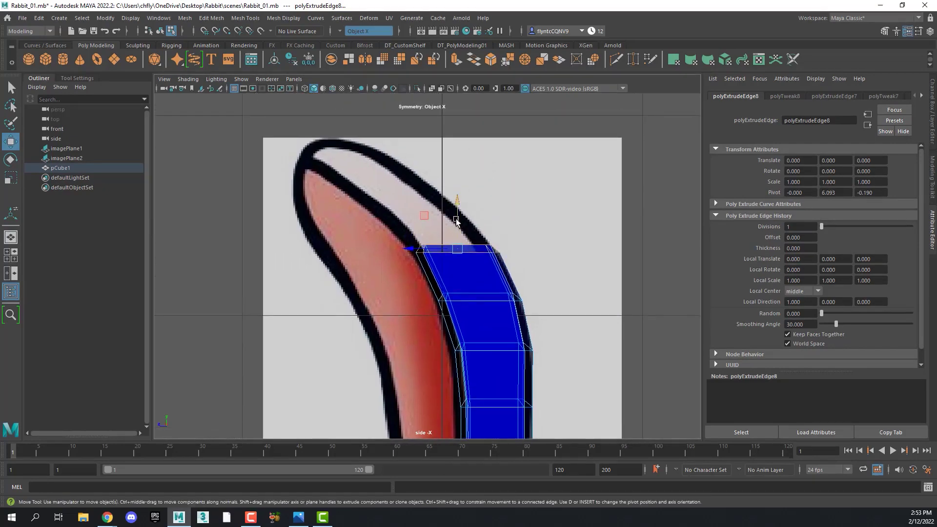
left_click_drag(456, 219, 451, 169, "shift")
mouse_move(456, 202)
left_mouse_down()
mouse_move(412, 204)
mouse_move(380, 174)
left_mouse_up()
left_click(11, 158)
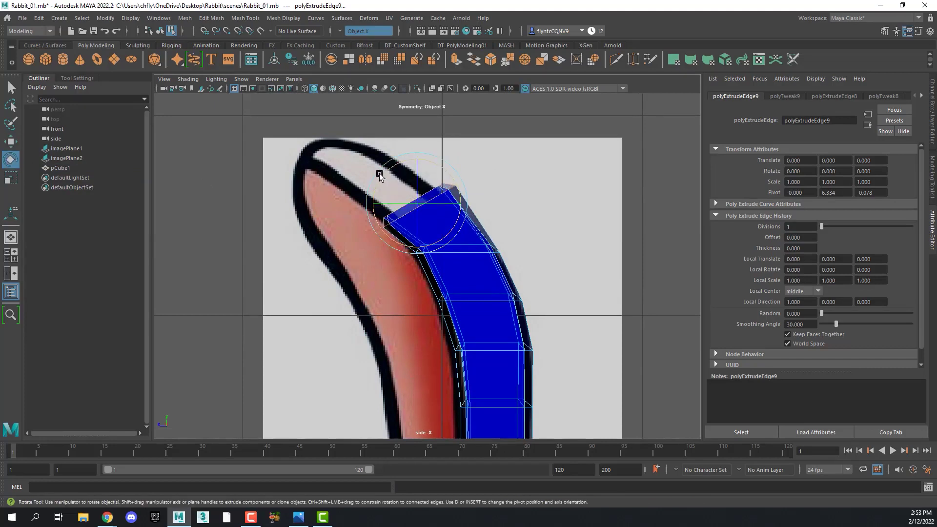
left_click(11, 177)
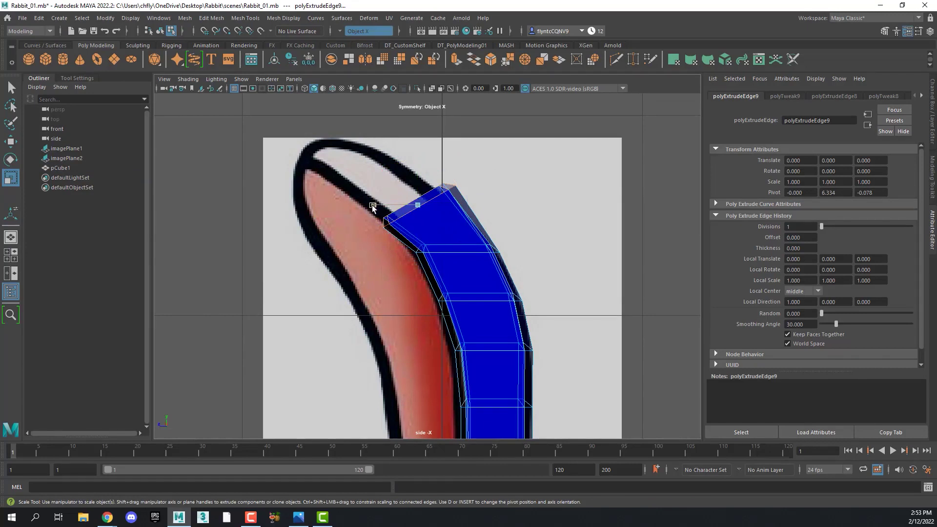
right_click_drag(448, 184, 449, 159)
left_click(442, 189)
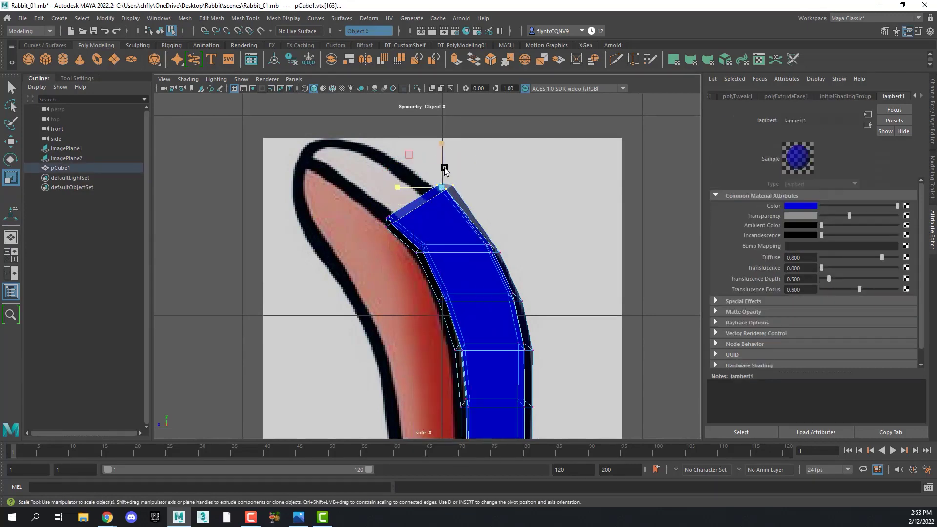
key("w")
middle_click_drag(439, 166, 393, 157)
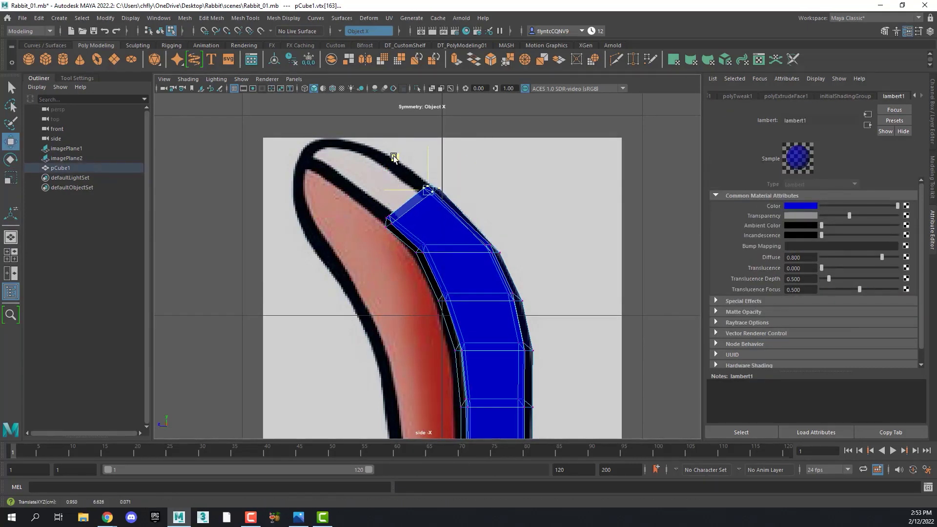
- Extrude the top edge out to the ear tip and move the tip vertices onto the outline
left_click(389, 217)
right_click_drag(418, 205, 419, 183)
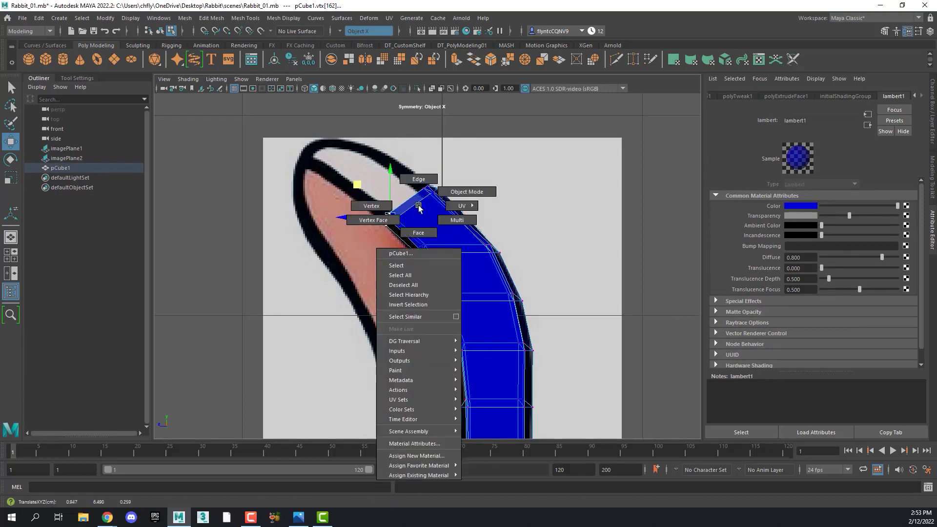
left_click(411, 205)
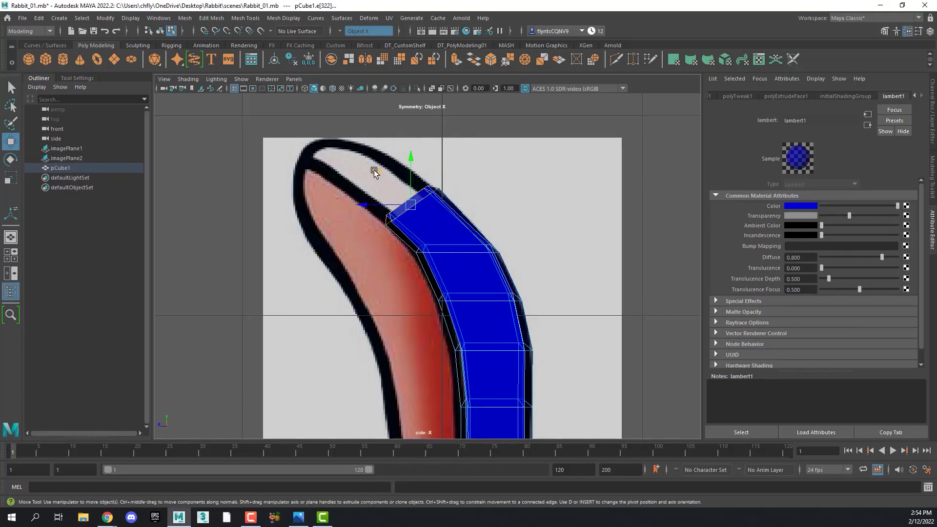
middle_click_drag(374, 170, 291, 116, "shift")
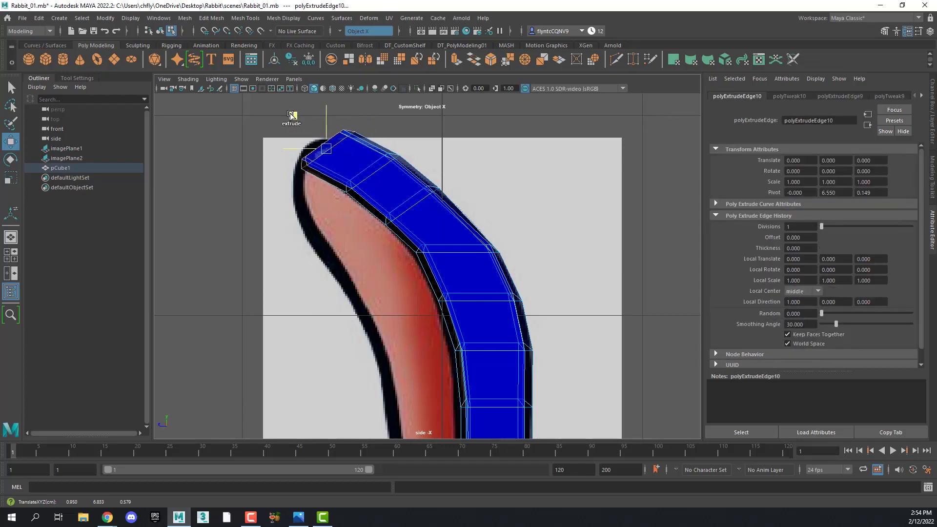
right_click_drag(351, 130, 351, 110)
left_click(344, 132)
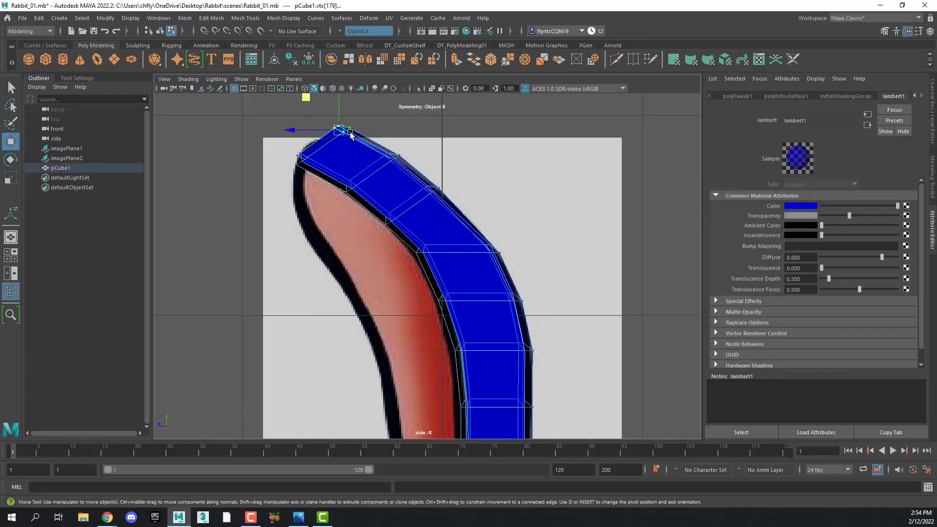
left_click_drag(351, 133, 331, 131)
left_click(291, 157)
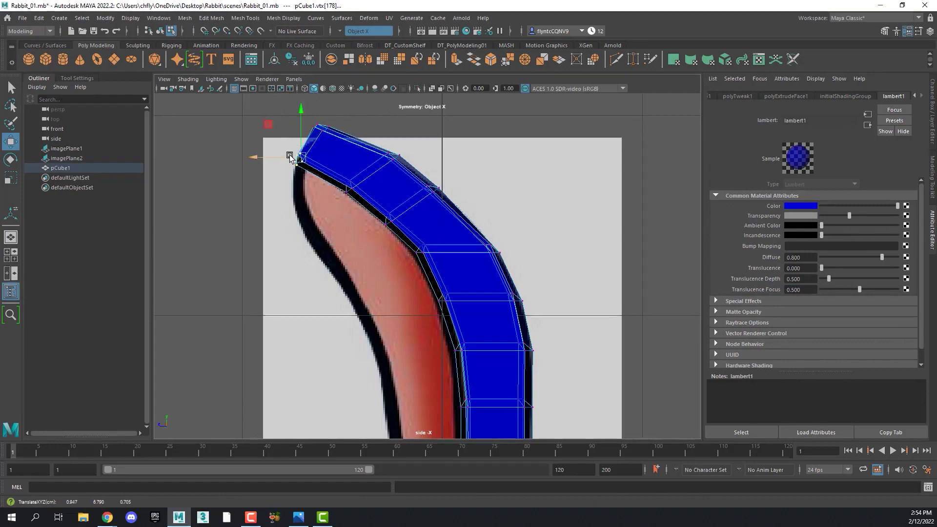
left_click(399, 160)
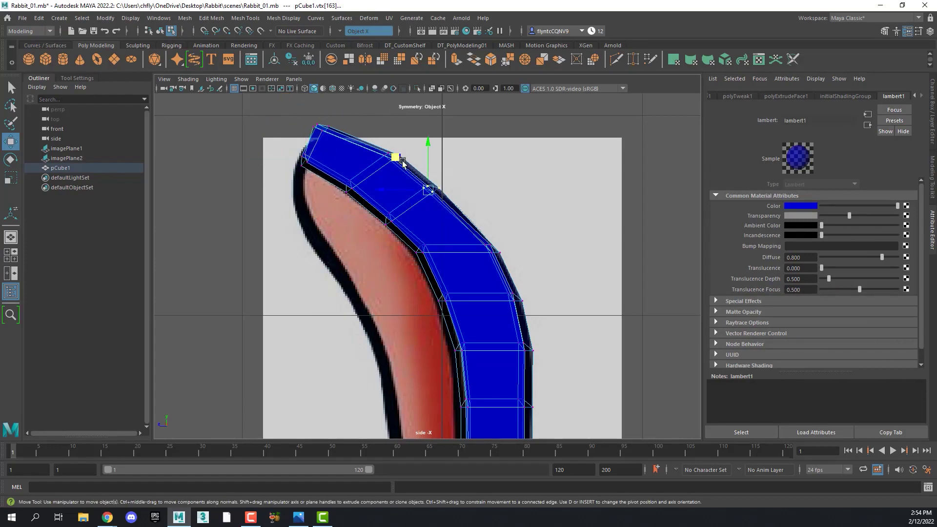
left_click(466, 170)
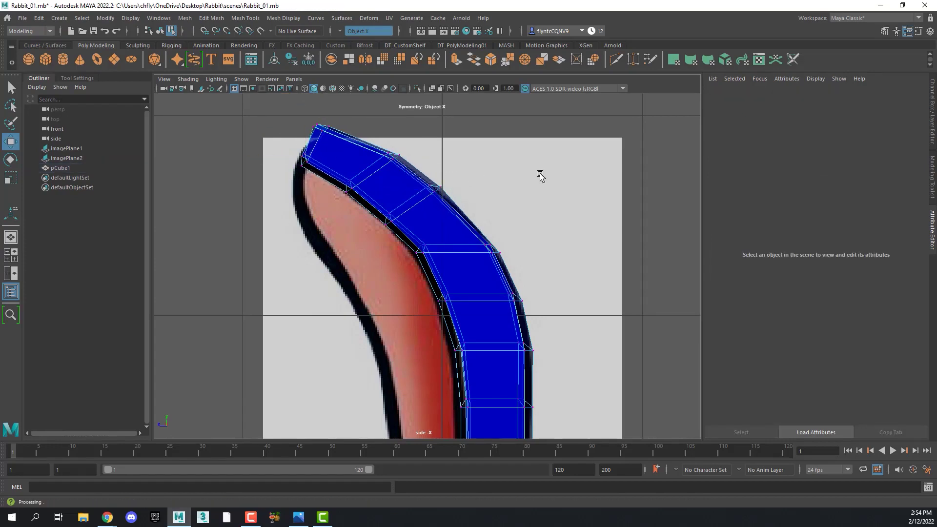
- Scale the two ear-tip vertices closer together, then orbit the perspective view to check the ear
key("space")
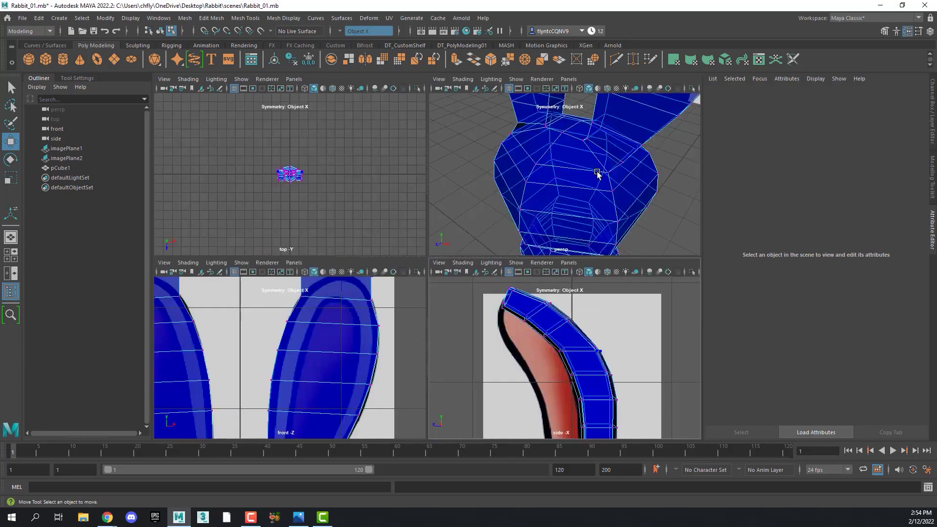
scroll(583, 192, "up", 10)
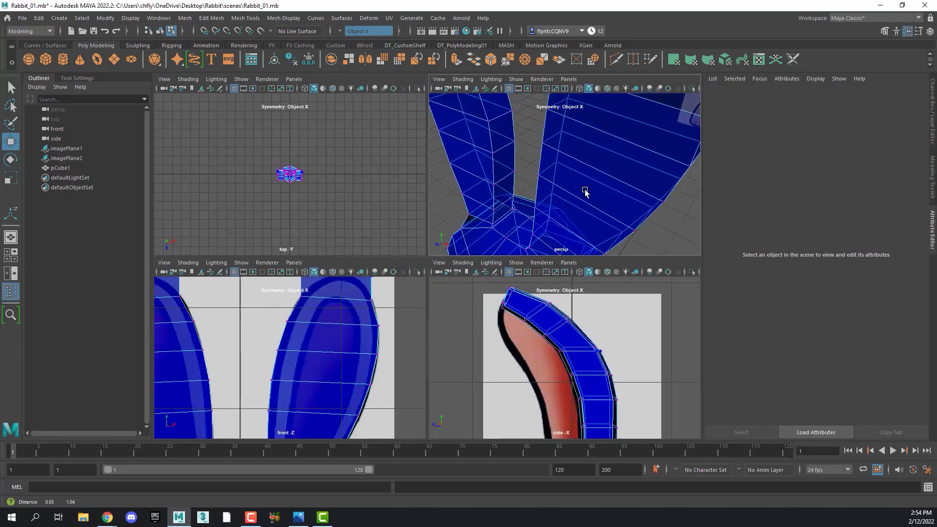
scroll(561, 200, "down", 3)
scroll(551, 190, "down", 4)
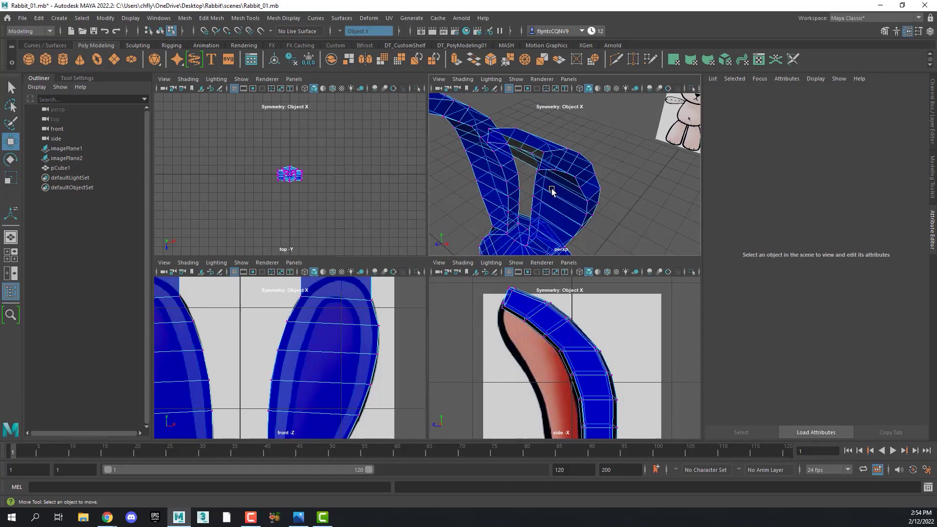
left_click(546, 152)
left_click(486, 142, "shift")
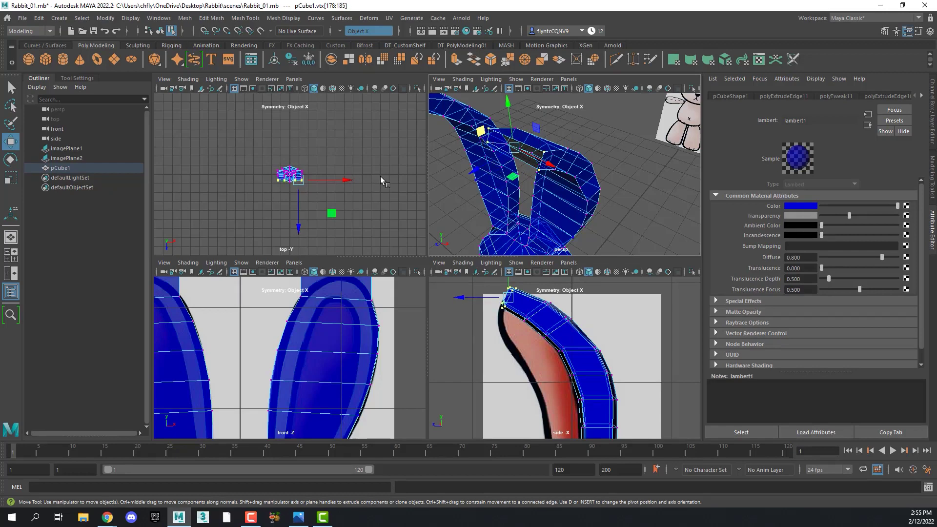
left_click(12, 178)
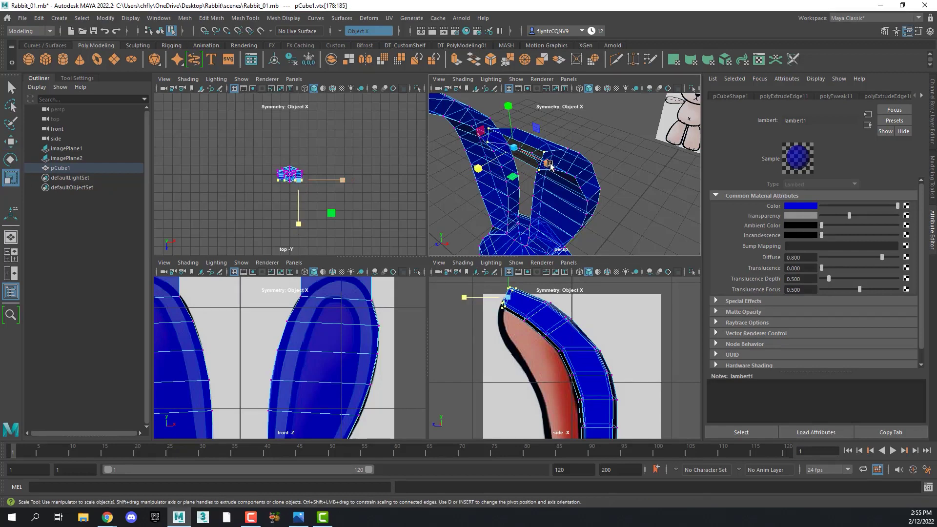
mouse_move(551, 167)
left_mouse_down()
mouse_move(529, 149)
mouse_move(554, 198)
mouse_move(482, 192)
left_mouse_up()
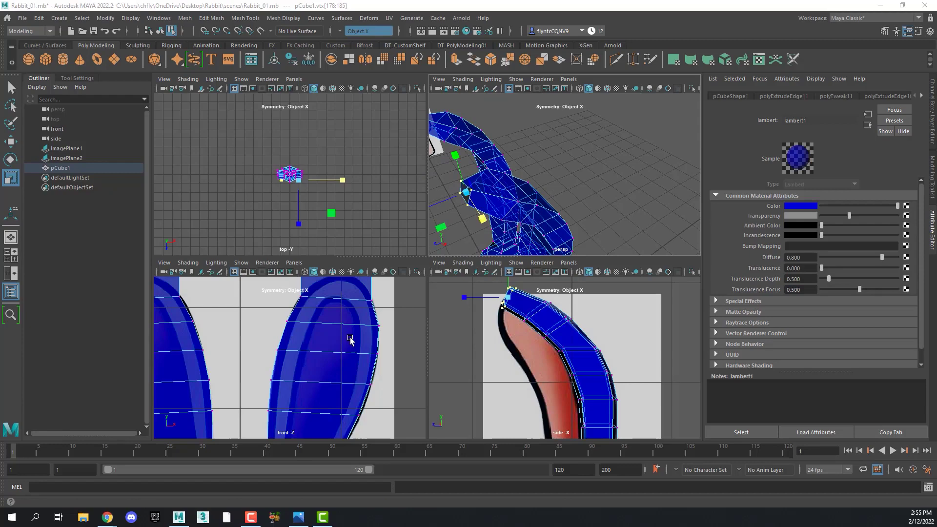
scroll(479, 192, "down", 3)
scroll(479, 192, "up", 3)
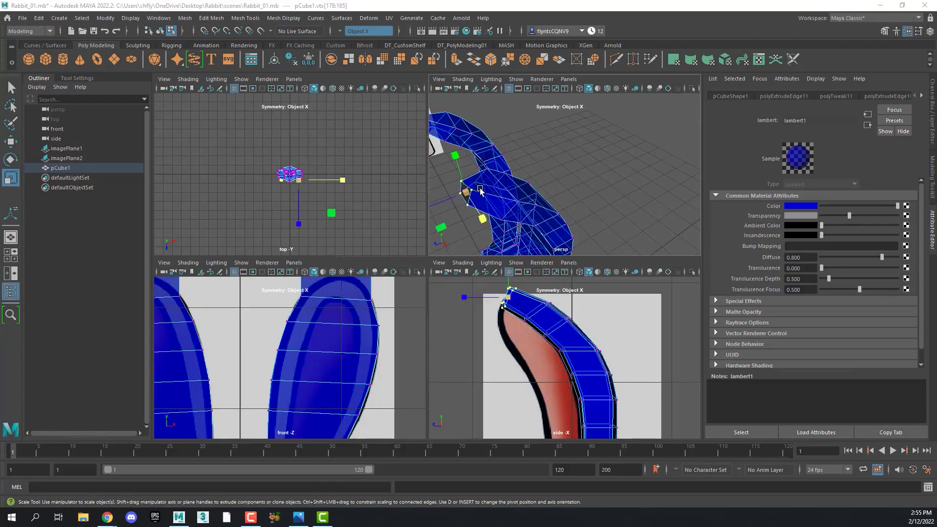
left_click(464, 199)
left_click_drag(500, 205, 605, 201, "alt")
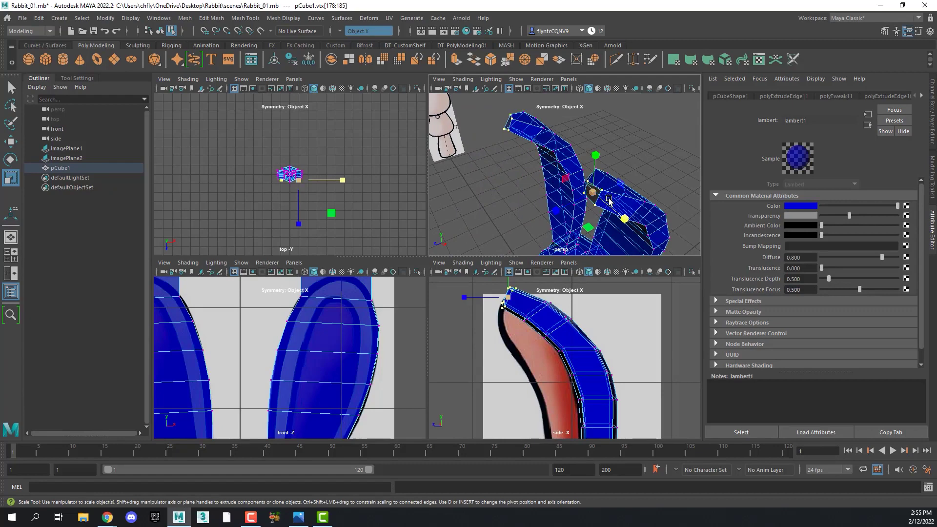
scroll(608, 201, "up", 5)
scroll(608, 201, "down", 5)
right_click_drag(628, 184, 628, 159)
left_click(594, 191)
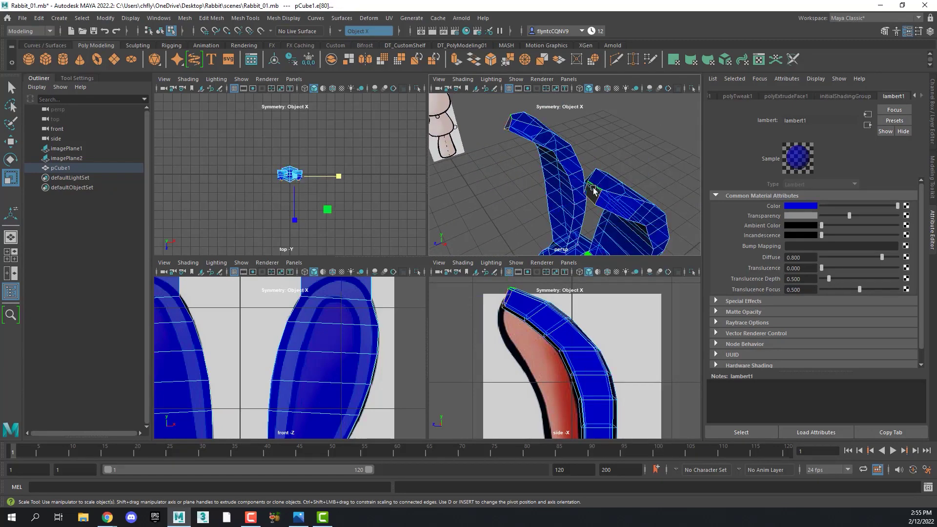
- Cap the ear tip's open border with Fill Hole, then pan and maximize the front view
left_click(595, 191)
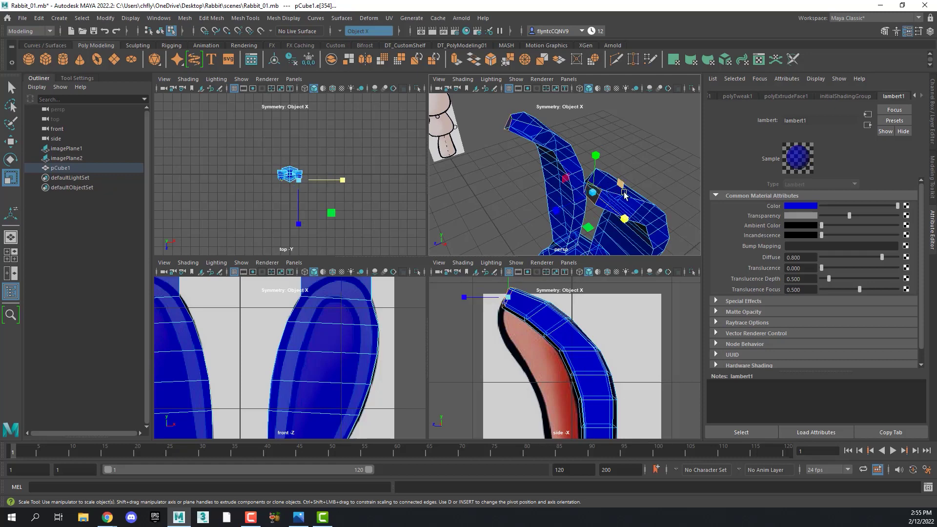
right_click_drag(624, 195, 608, 319, "shift")
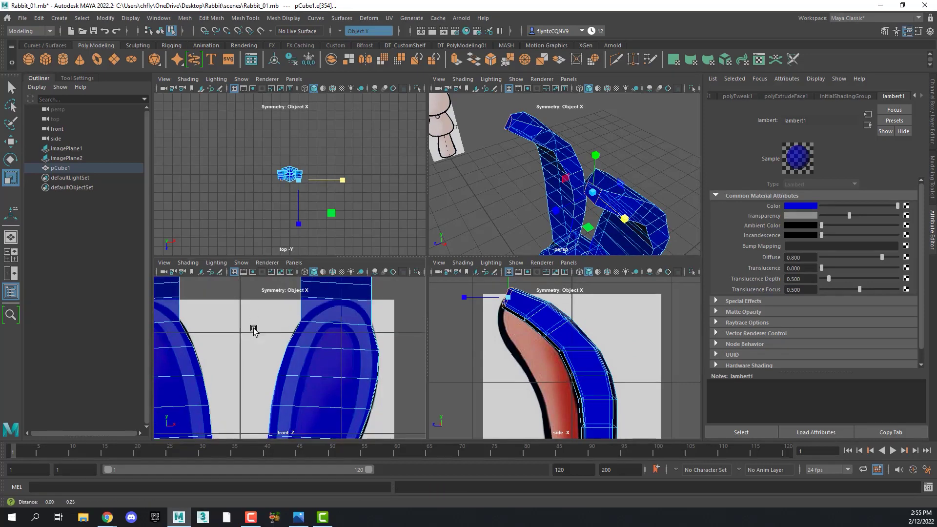
middle_click_drag(253, 294, 254, 341, "alt")
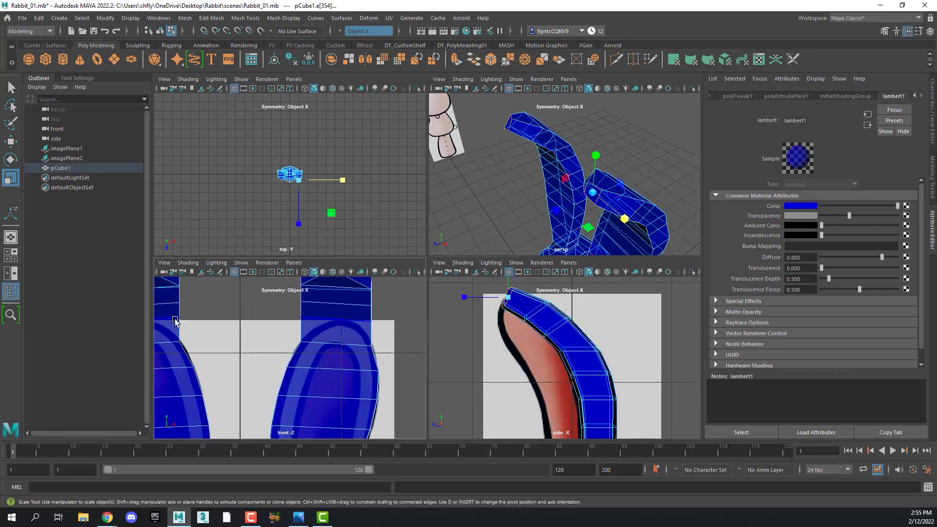
key("space")
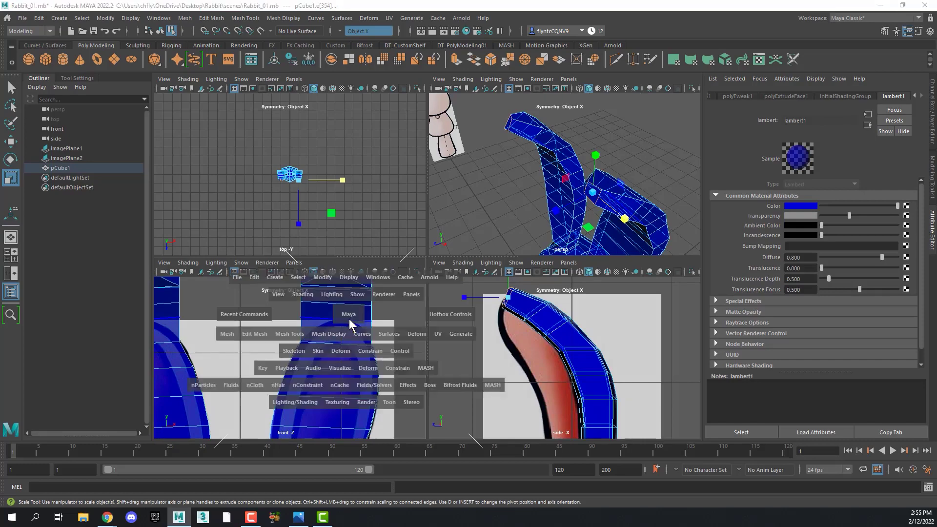
scroll(572, 274, "down", 5)
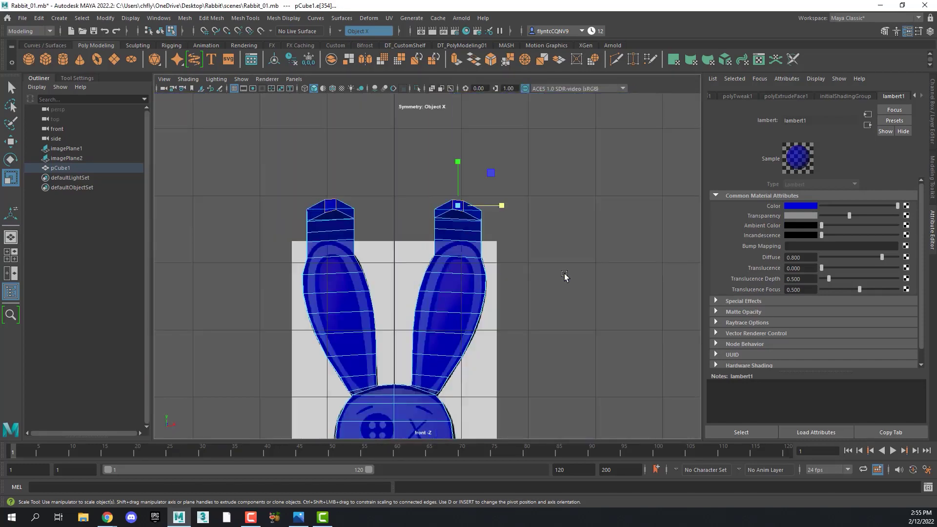
scroll(564, 275, "up", 2)
scroll(564, 272, "up", 2)
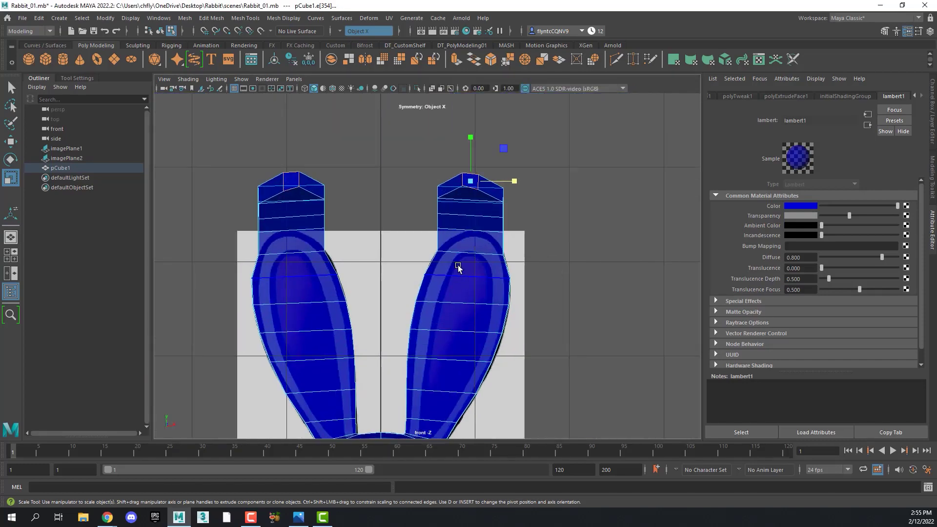
- Scale the lower and middle edge loops across both ears to adjust their width
double_click(471, 253)
left_click_drag(515, 255, 503, 278)
double_click(469, 277)
double_click(483, 303)
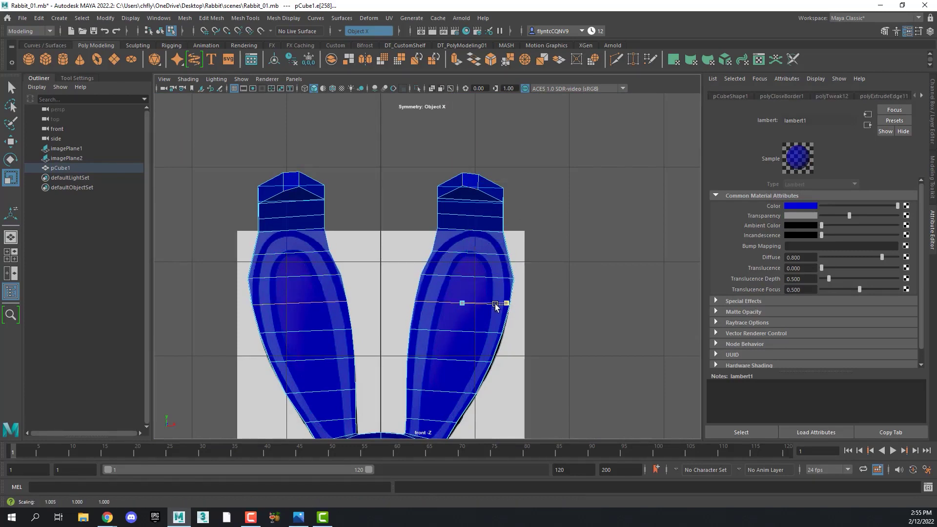
double_click(468, 255)
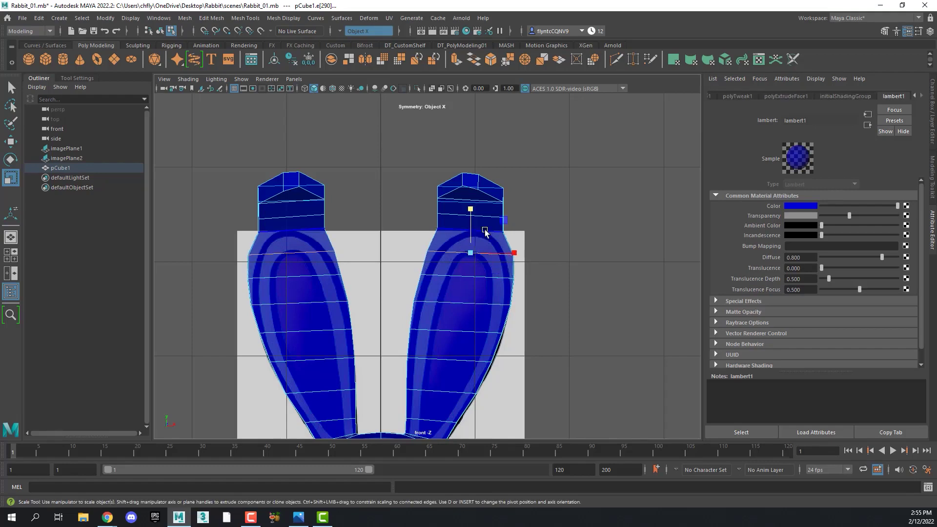
double_click(469, 220)
left_click_drag(513, 217, 505, 219)
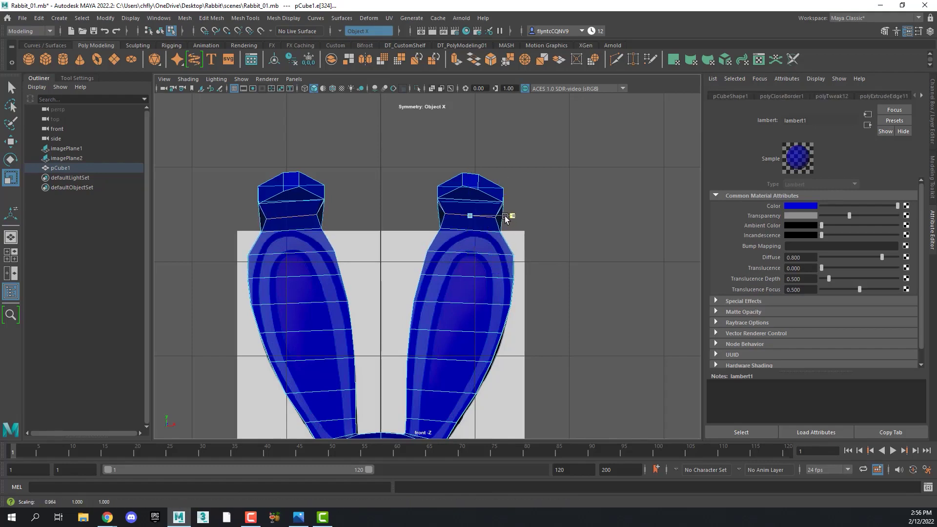
left_click(512, 221)
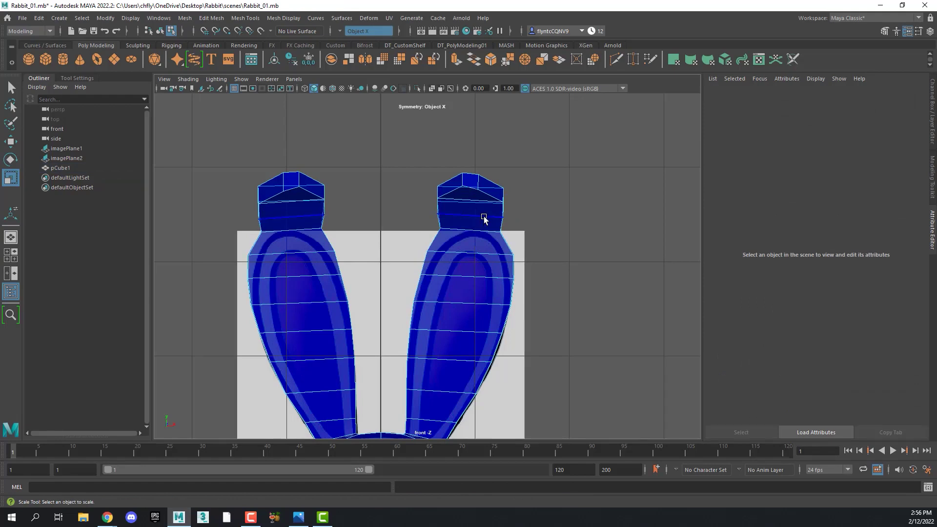
- Narrow the top edge loops of both ears into tapered points and restore the four views
double_click(485, 216)
left_click(462, 217)
double_click(462, 217)
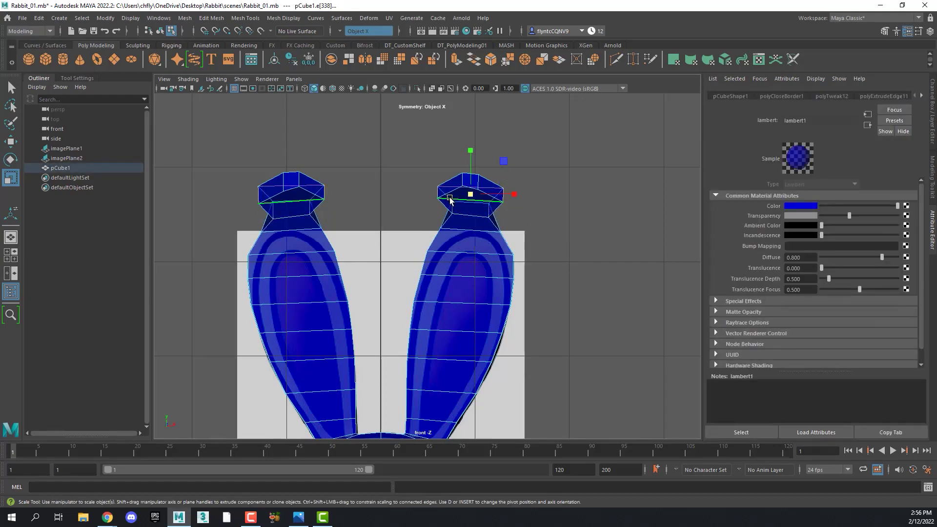
double_click(471, 193)
left_click_drag(513, 194, 477, 195)
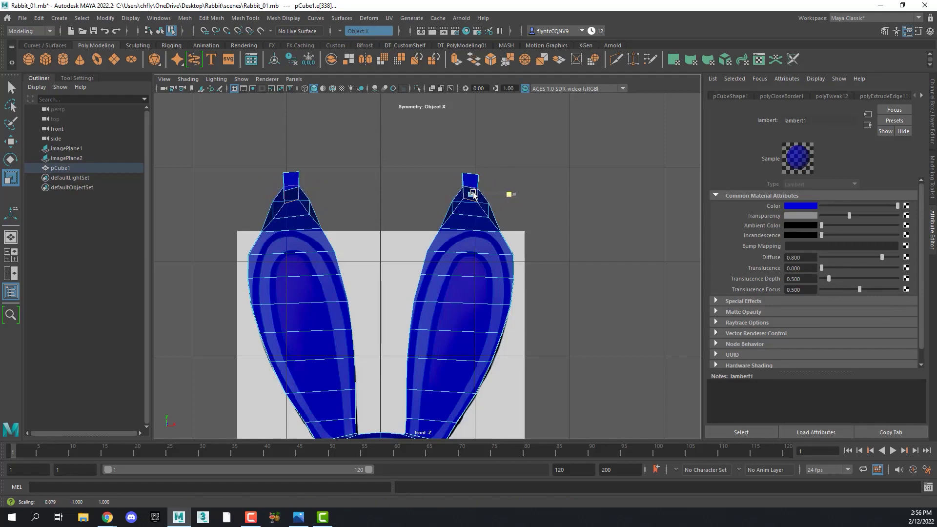
double_click(475, 209)
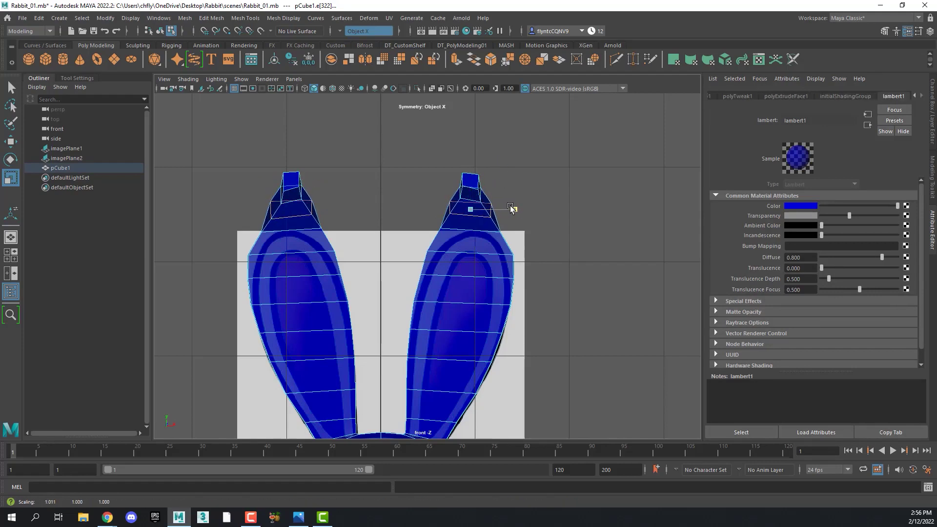
double_click(475, 231)
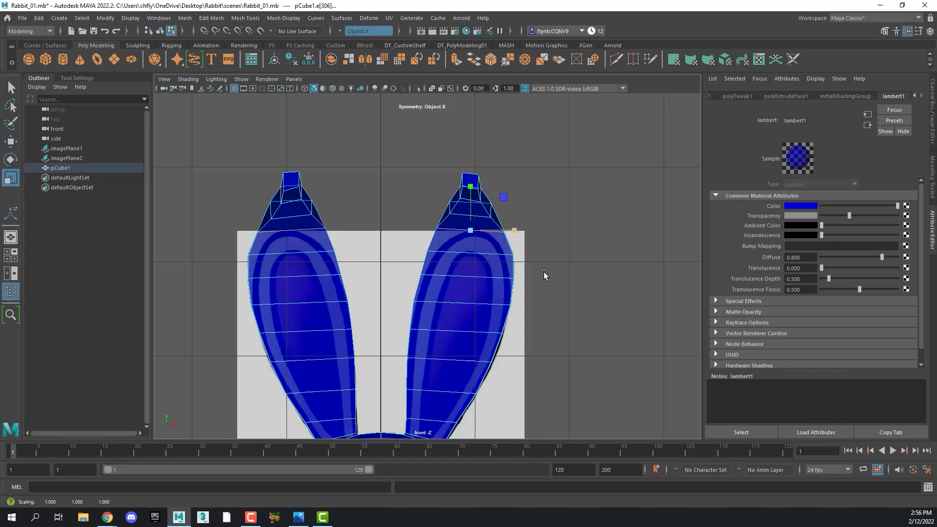
key("space")
key("space")
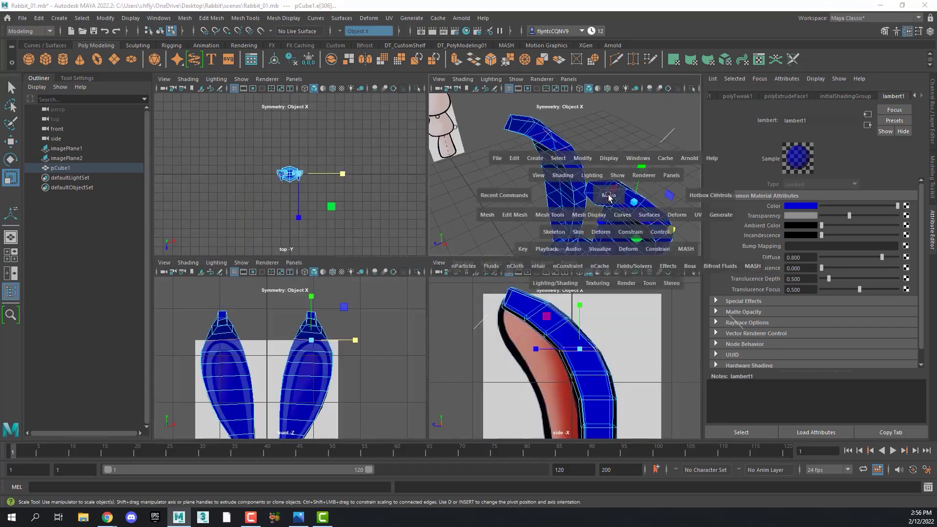
- Fill the open hole at the left ear tip
mouse_move(523, 324)
left_mouse_down("alt")
mouse_move(211, 220)
mouse_move(304, 233)
left_mouse_up("alt")
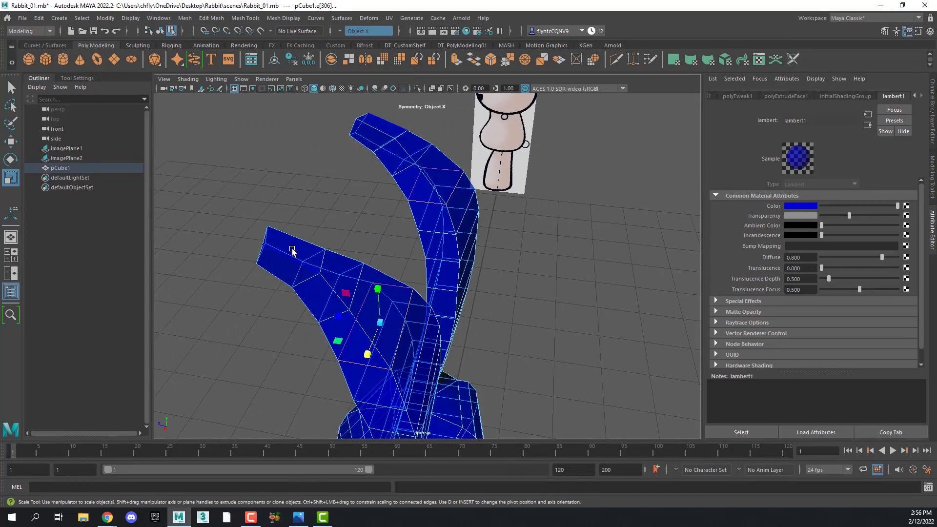
right_click_drag(286, 251, 242, 256)
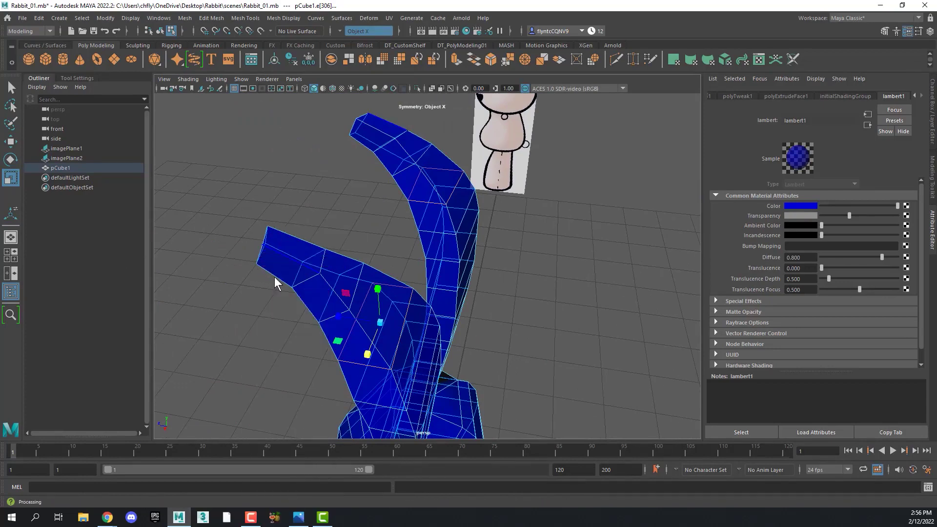
left_click_drag(235, 199, 293, 275)
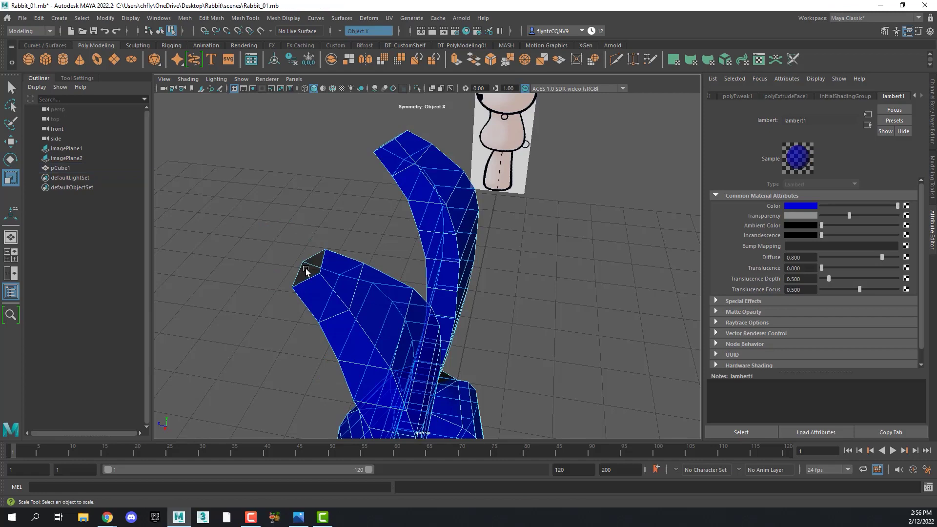
right_click_drag(305, 271, 310, 220)
left_click(319, 266)
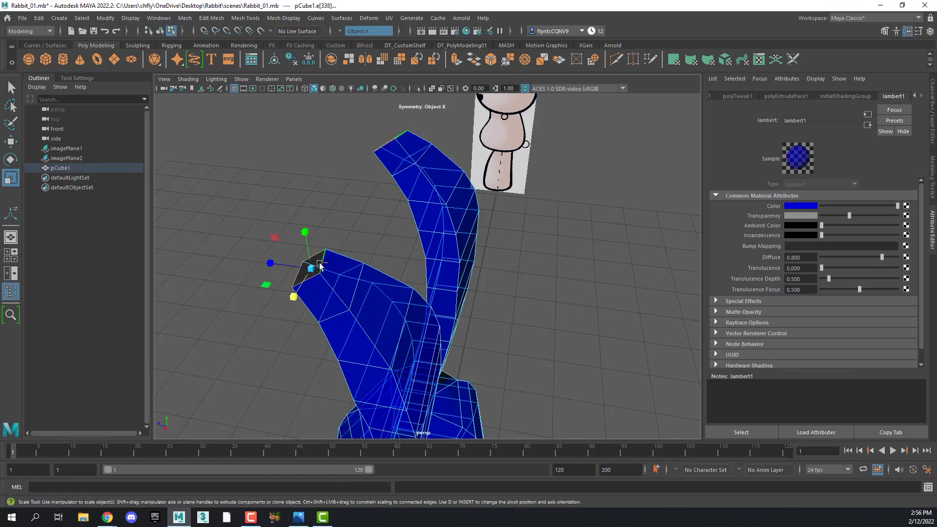
right_click_drag(319, 265, 316, 365, "shift")
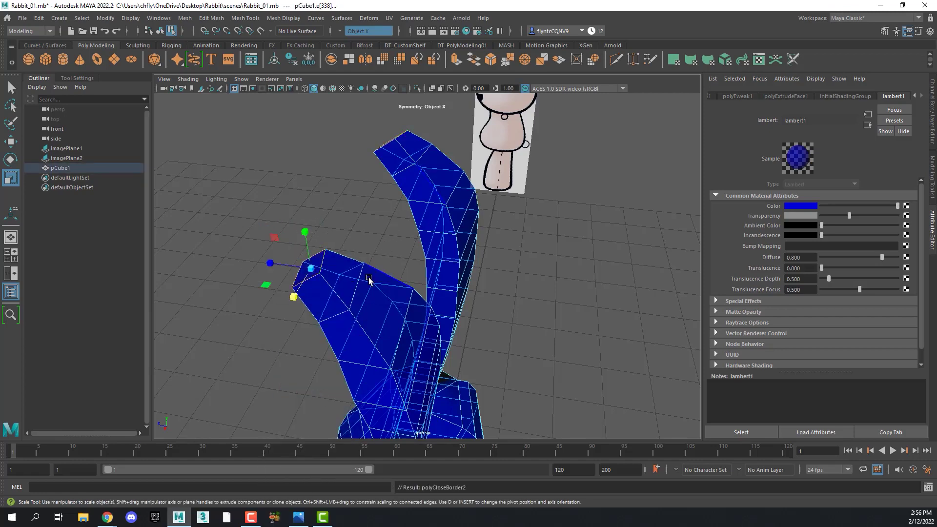
- Zoom in on both ears and select edge loops near the ear tops
left_click_drag(369, 279, 473, 230, "alt")
mouse_move(601, 178)
right_mouse_down("alt")
mouse_move(522, 342)
mouse_move(575, 314)
right_mouse_up("alt")
left_click(575, 298)
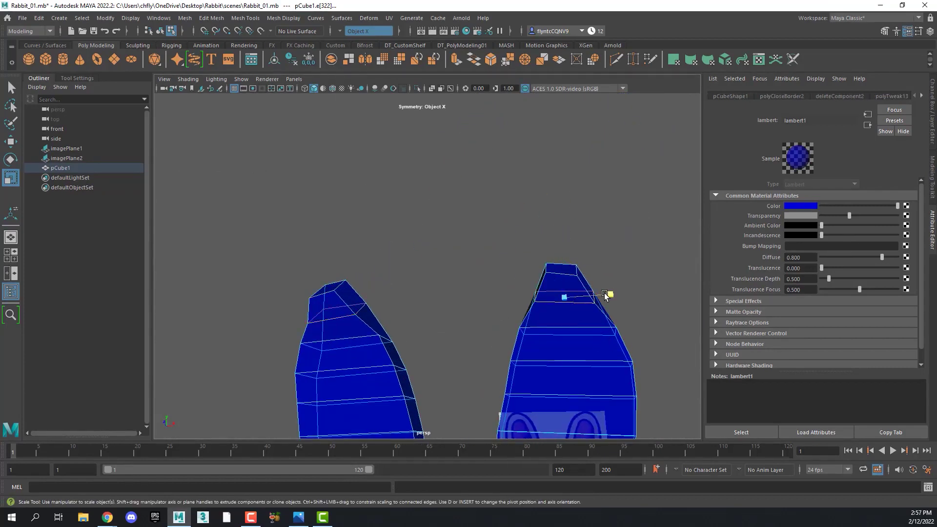
left_click(604, 327)
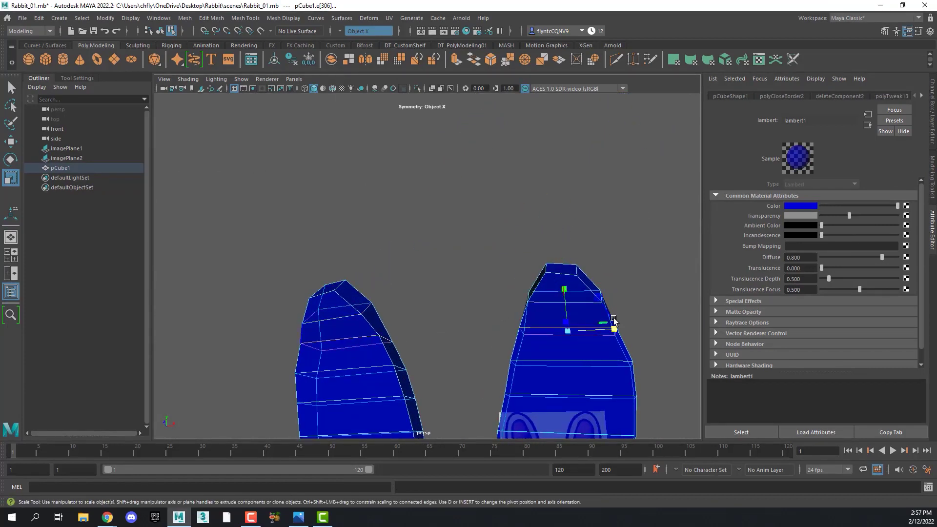
left_click(583, 329)
left_click(610, 324)
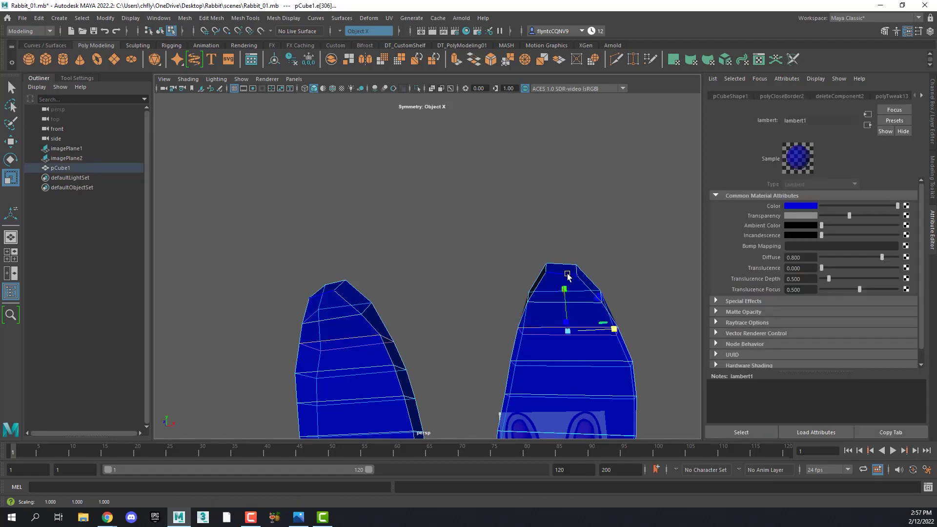
left_click(600, 295)
left_click(591, 332)
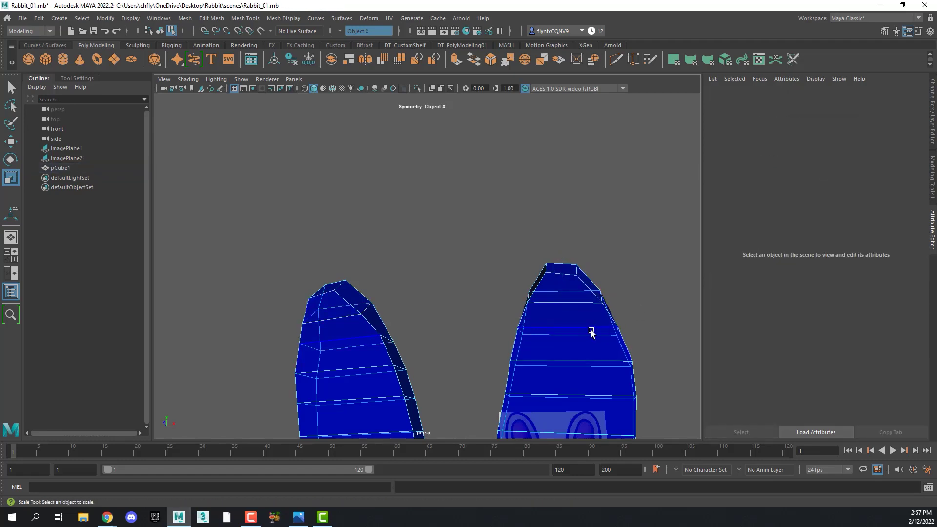
- Orbit to check the ears against the front reference, save the scene, and maximize the side view
mouse_move(591, 332)
left_mouse_down("alt")
mouse_move(413, 355)
mouse_move(270, 356)
mouse_move(506, 329)
mouse_move(464, 344)
left_mouse_up("alt")
middle_click_drag(464, 345, 473, 187, "alt")
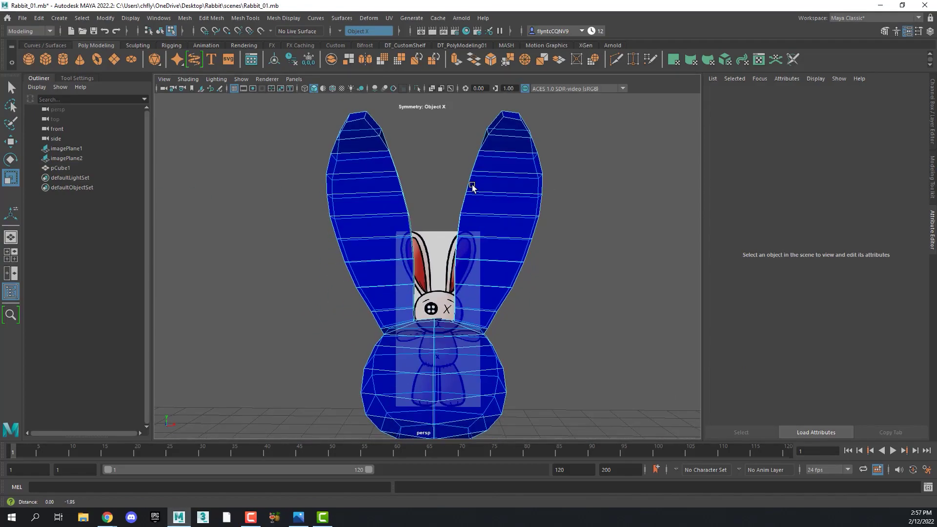
mouse_move(483, 213)
left_mouse_down("alt")
mouse_move(391, 211)
mouse_move(523, 222)
left_mouse_up("alt")
key("ctrl+s")
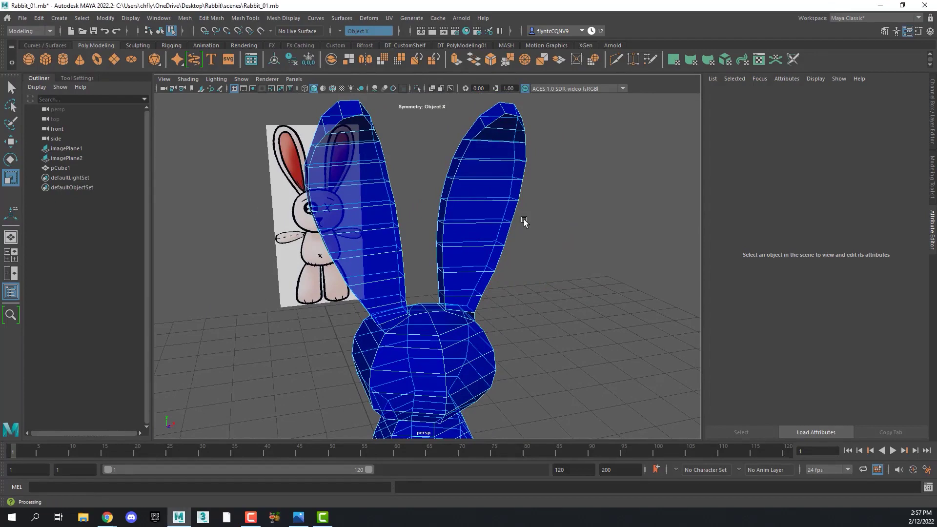
key("space")
key("space")
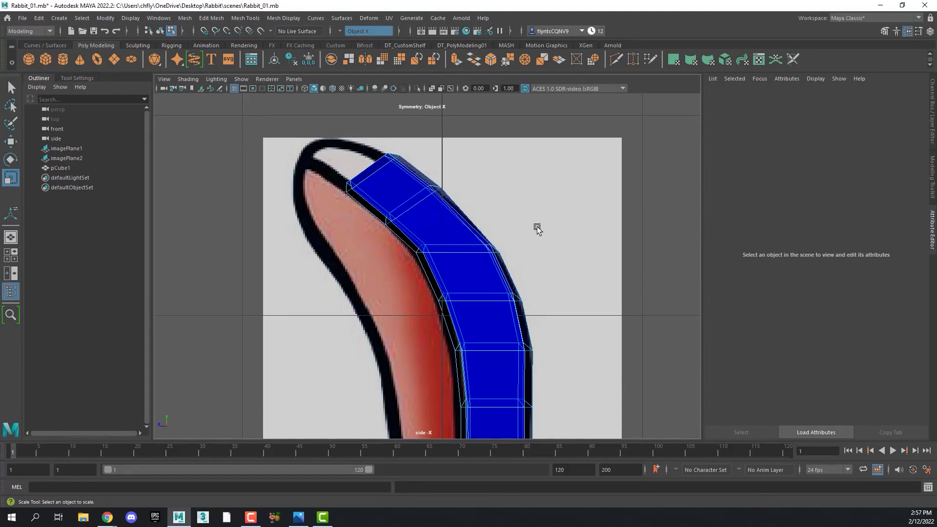
key("space")
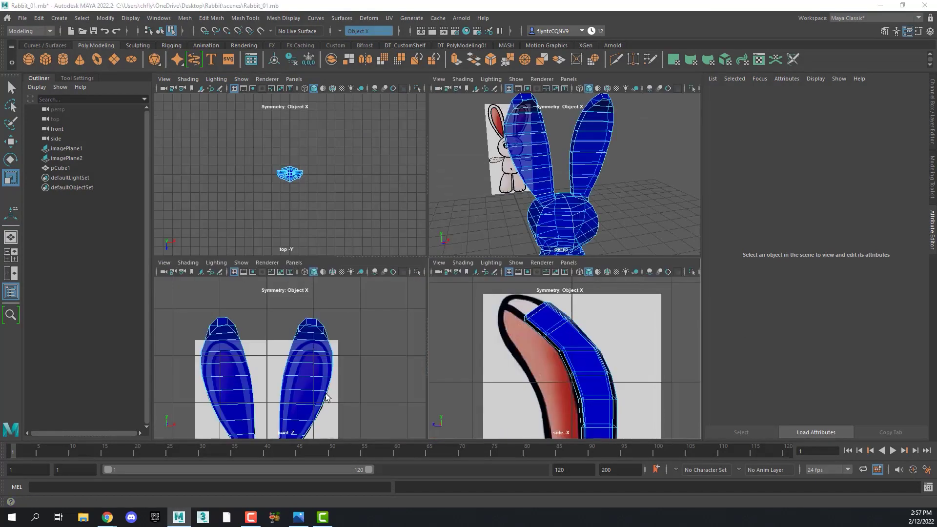
key("space")
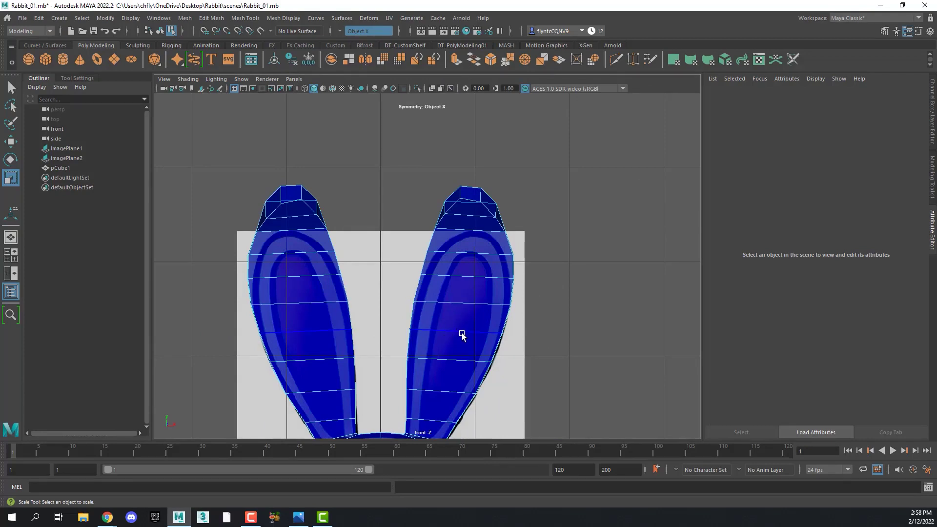
key("space")
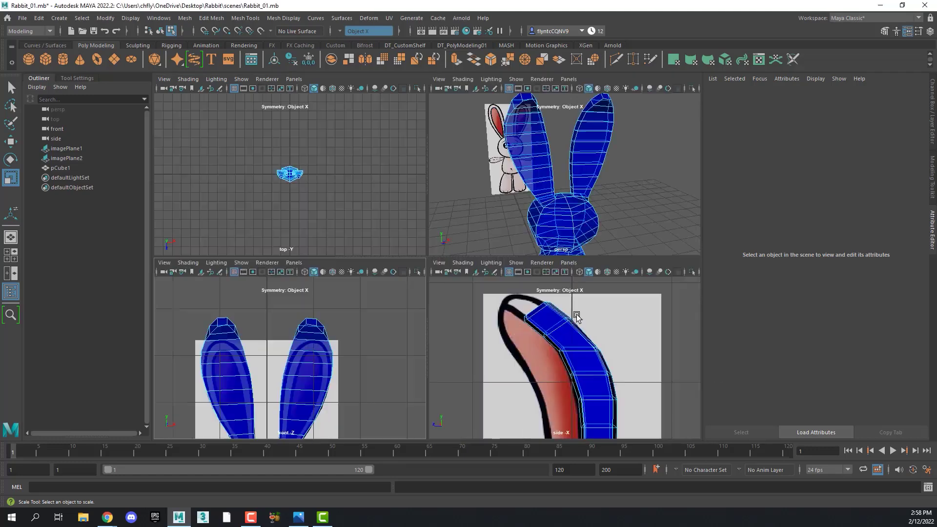
- Move, rotate and flatten the ear-tip vertices to follow the side outline's curve
key("space")
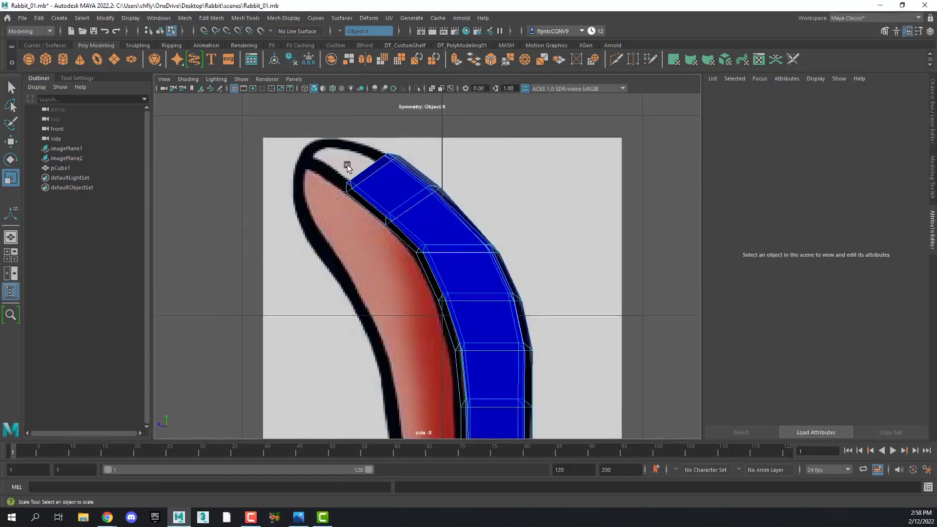
right_click_drag(349, 158, 318, 158)
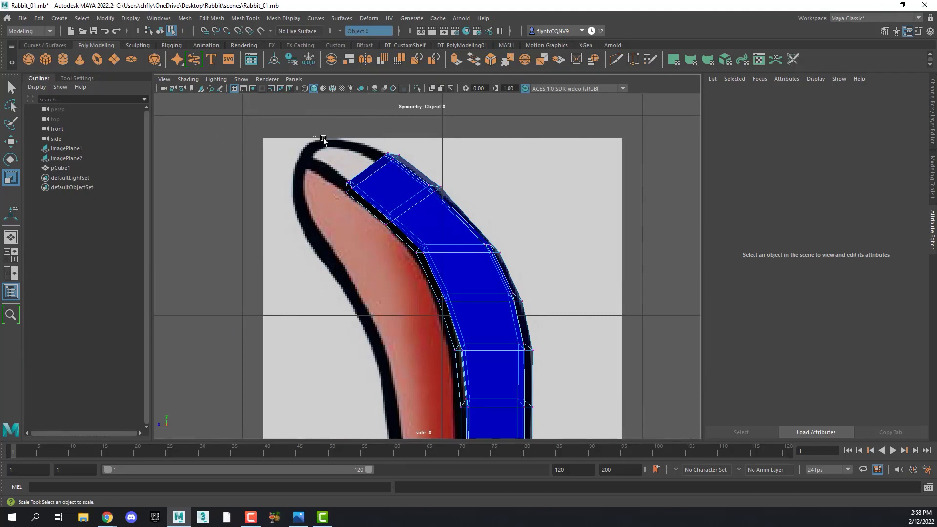
left_click(351, 181)
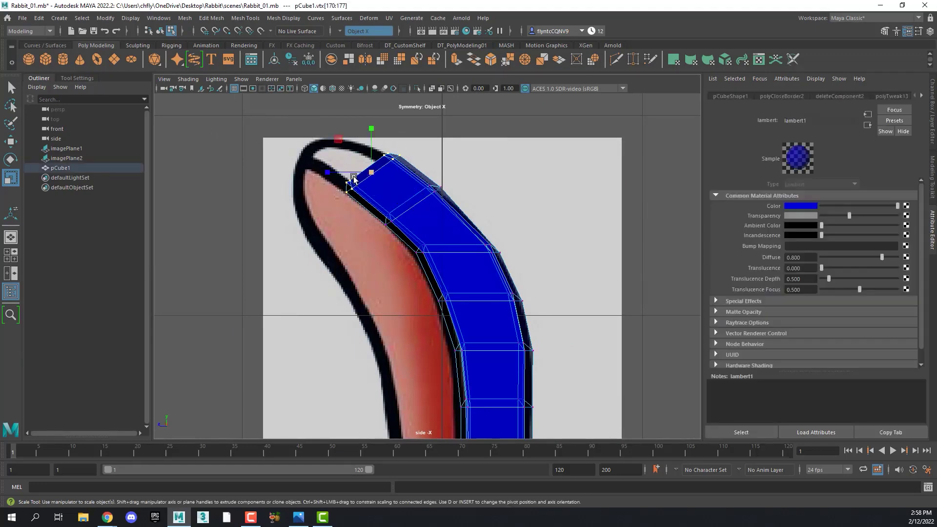
left_click(11, 141)
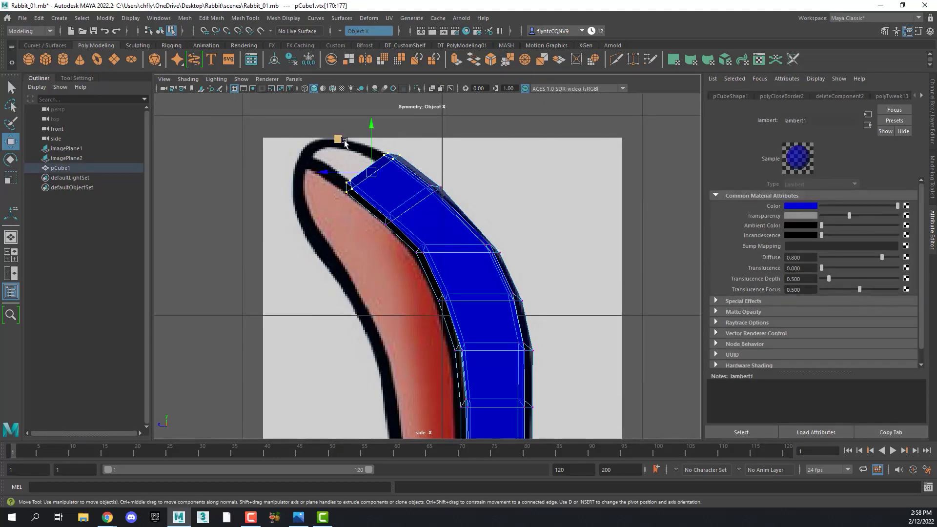
left_click_drag(342, 142, 323, 129)
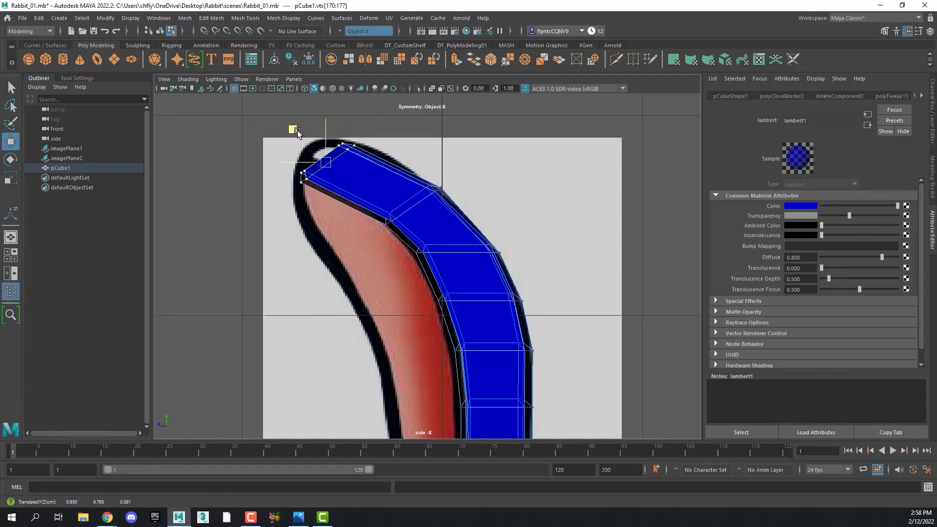
left_click_drag(323, 128, 296, 135)
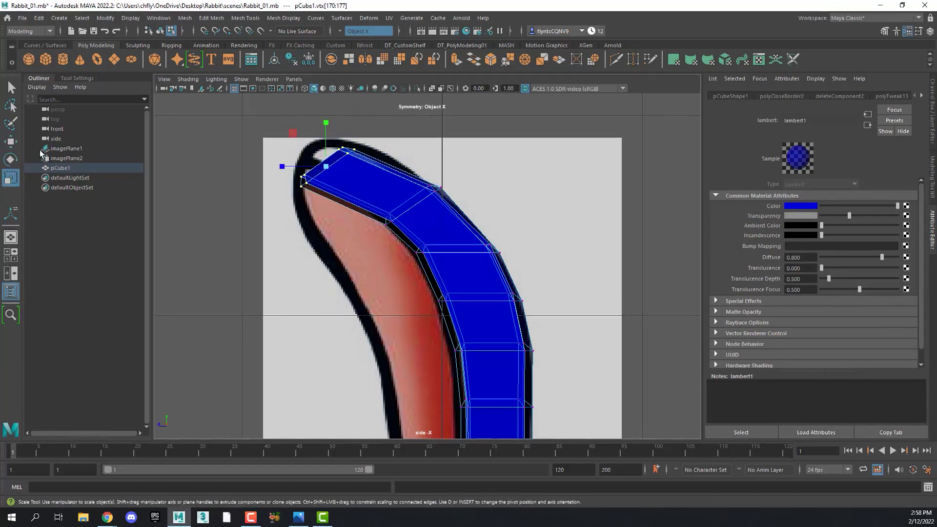
left_click(11, 159)
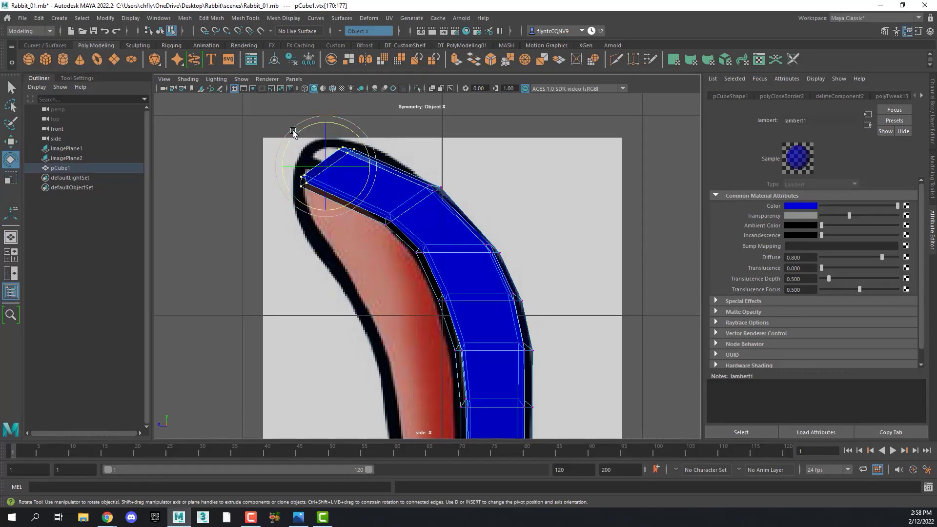
left_click_drag(305, 139, 265, 146)
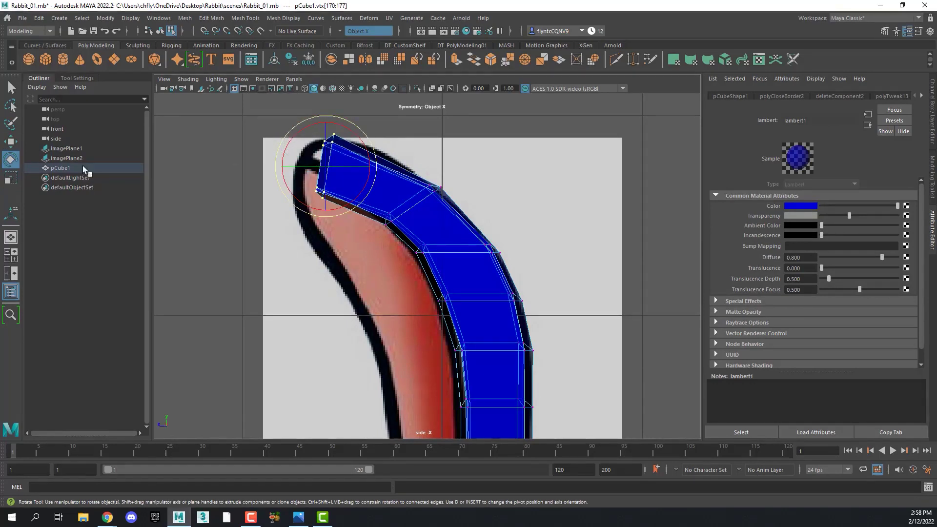
left_click(11, 143)
left_click(12, 180)
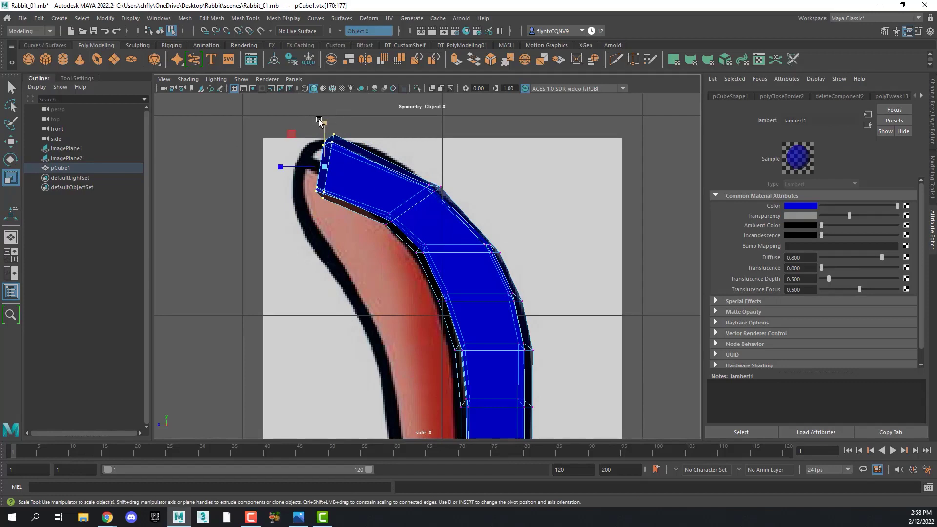
left_click_drag(326, 128, 324, 134)
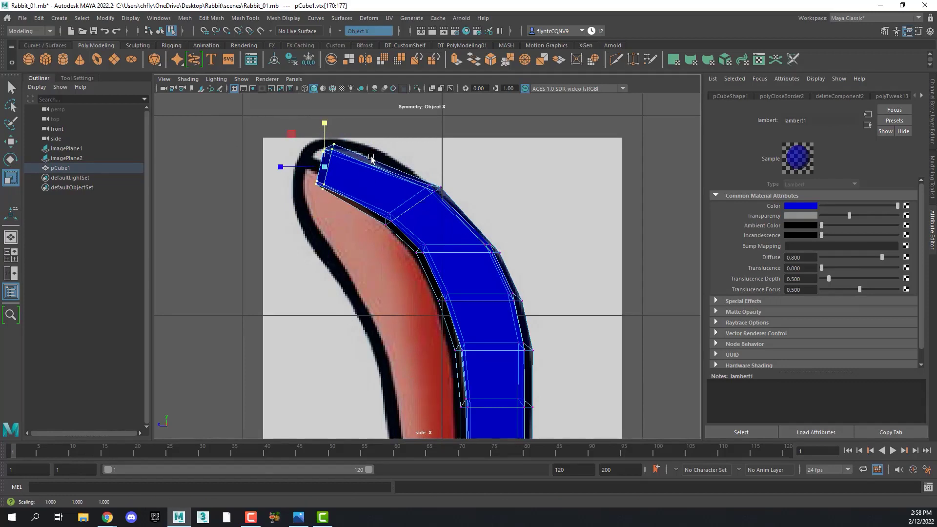
- Shift the vertex ring below the tip up and left, and turn Rotate step snap off
left_click_drag(370, 176, 458, 234)
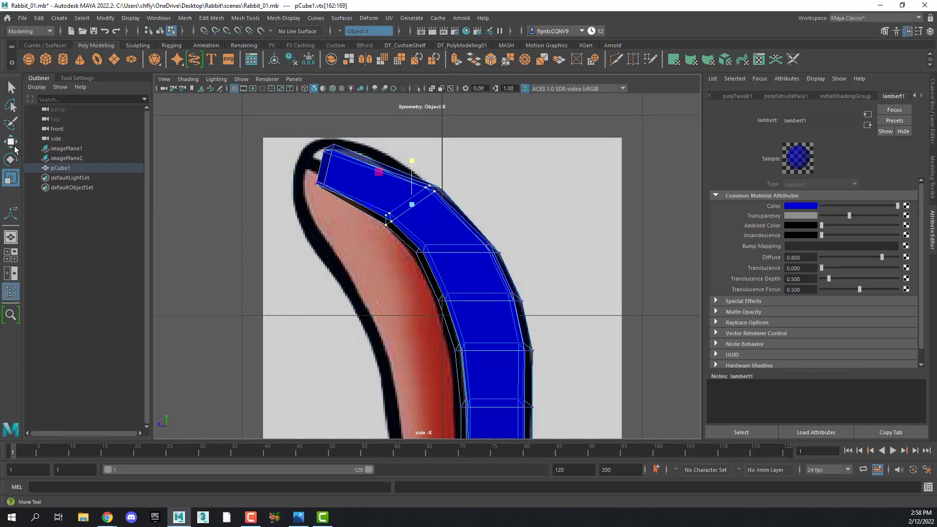
left_click(13, 145)
left_click_drag(377, 171, 369, 162)
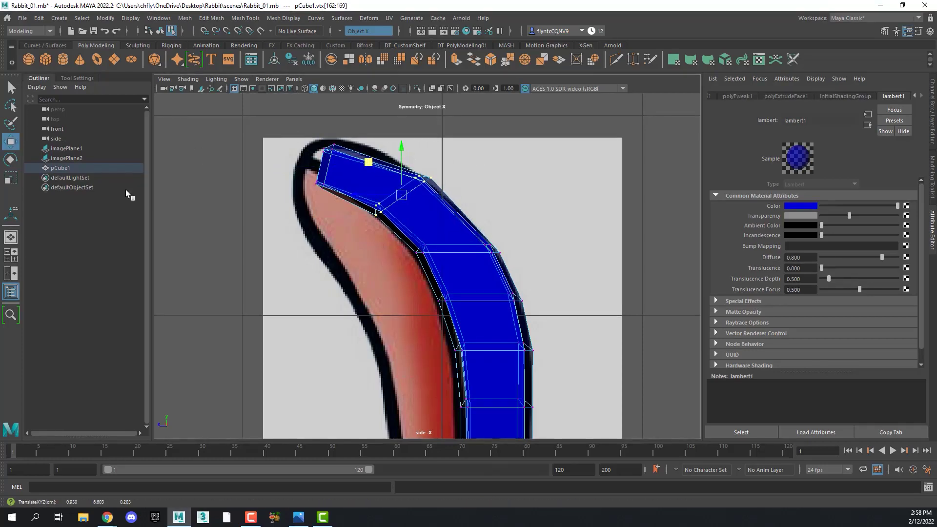
left_click(11, 159)
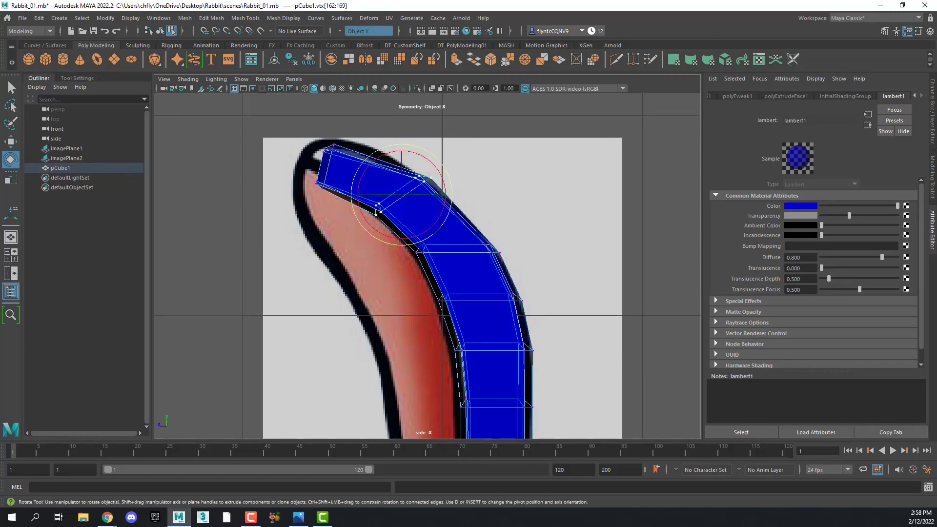
double_click(11, 160)
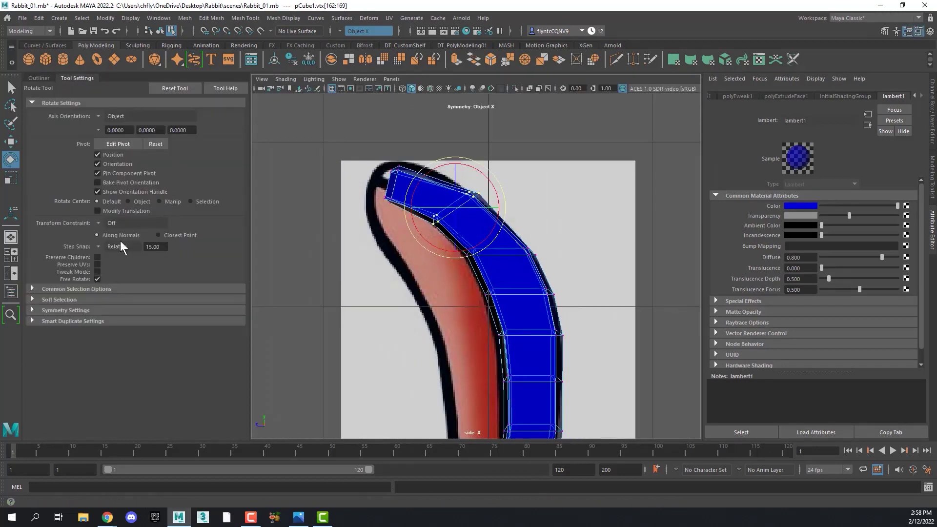
left_click(103, 246)
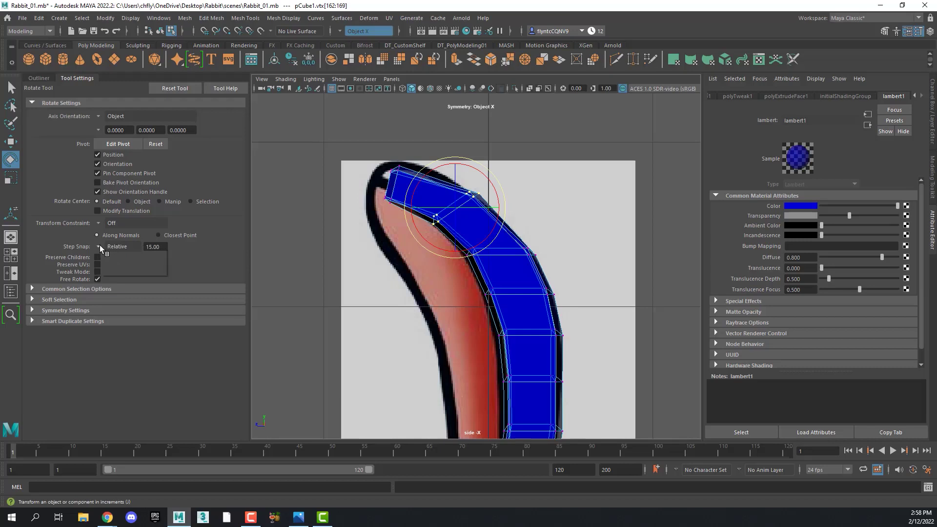
left_click(108, 249)
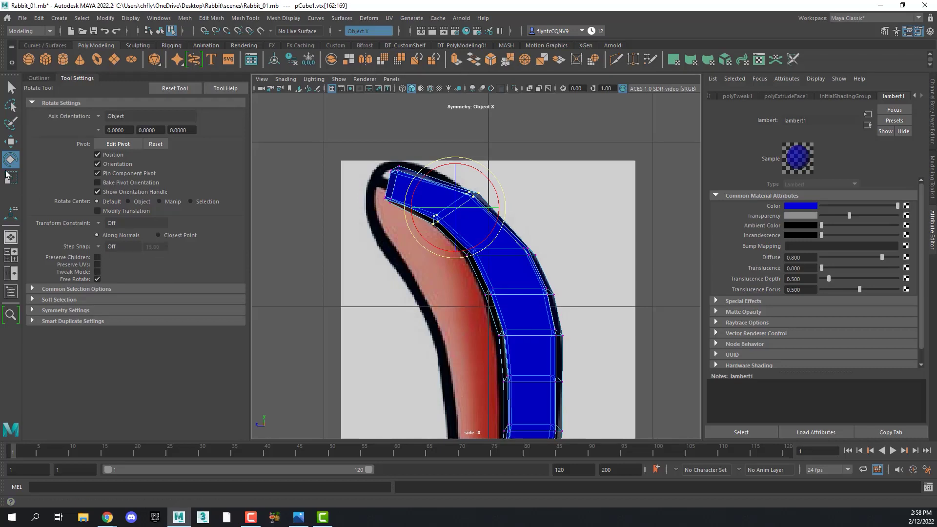
left_click(38, 79)
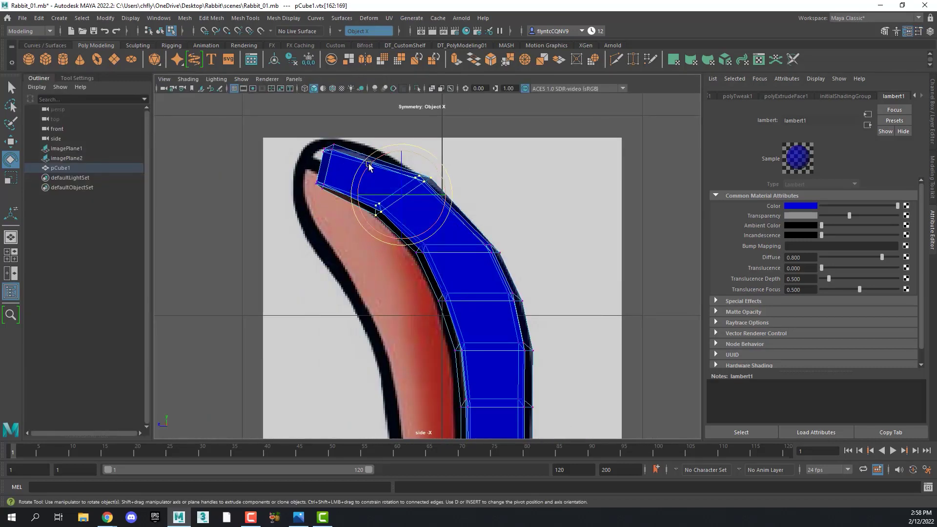
- Rotate and scale that vertex ring along the curve, then select the upper ear vertices
left_click_drag(368, 167, 360, 179)
key("r")
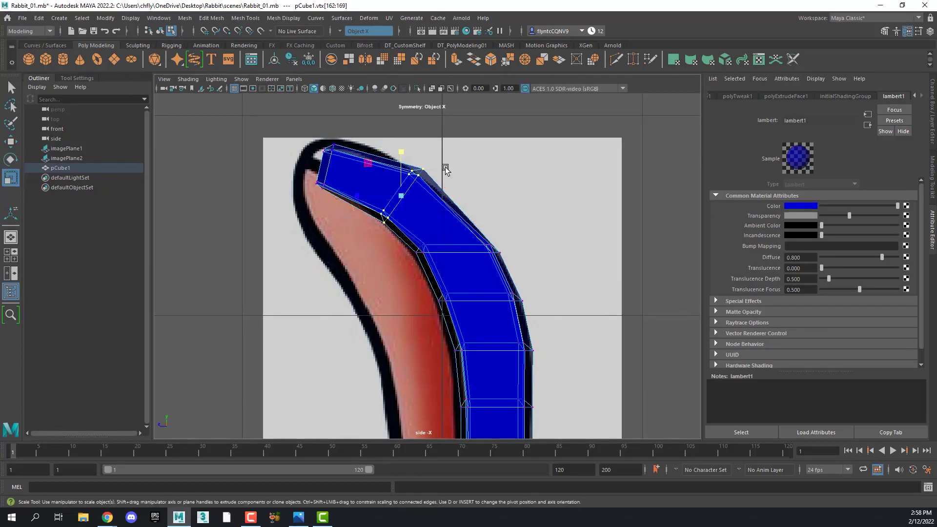
left_click_drag(401, 156, 402, 167)
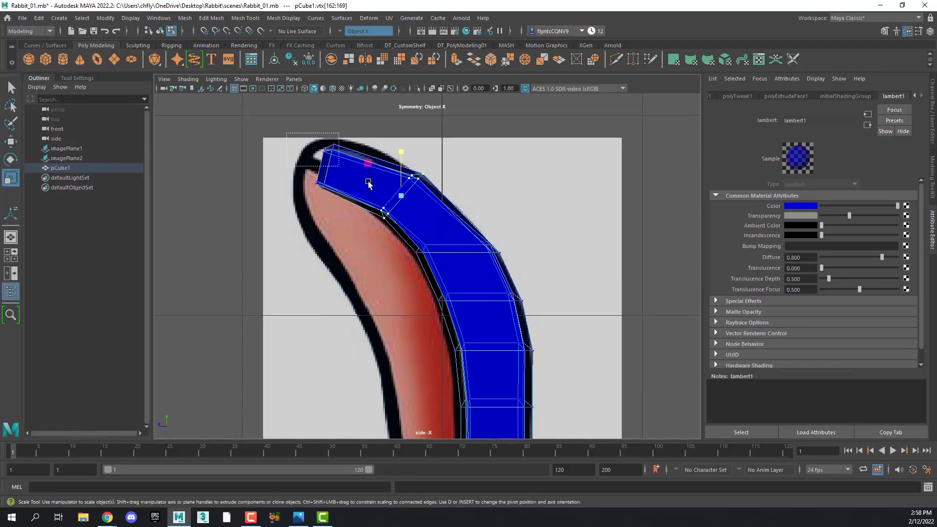
left_click_drag(287, 133, 571, 283)
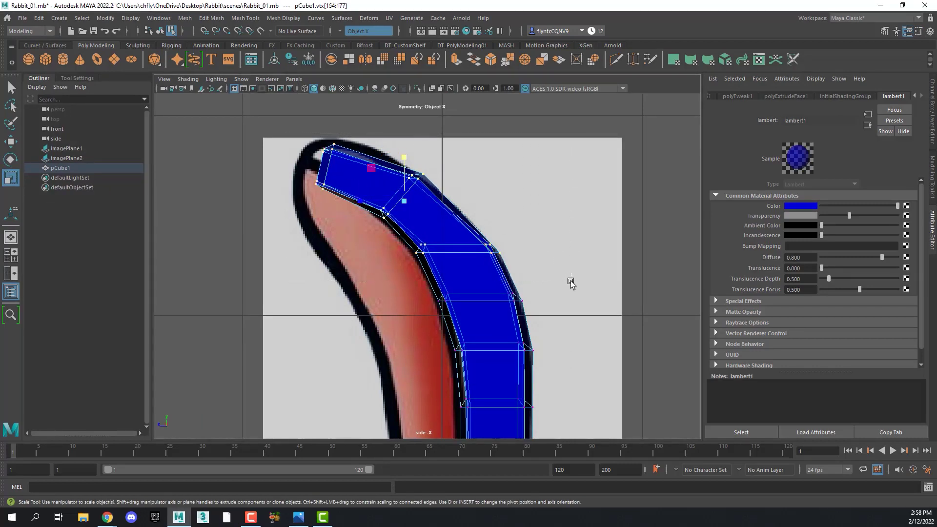
left_click_drag(217, 100, 582, 310)
- In the full-size front view, lower both ear tips and a horizontal edge loop across the ears
key("space")
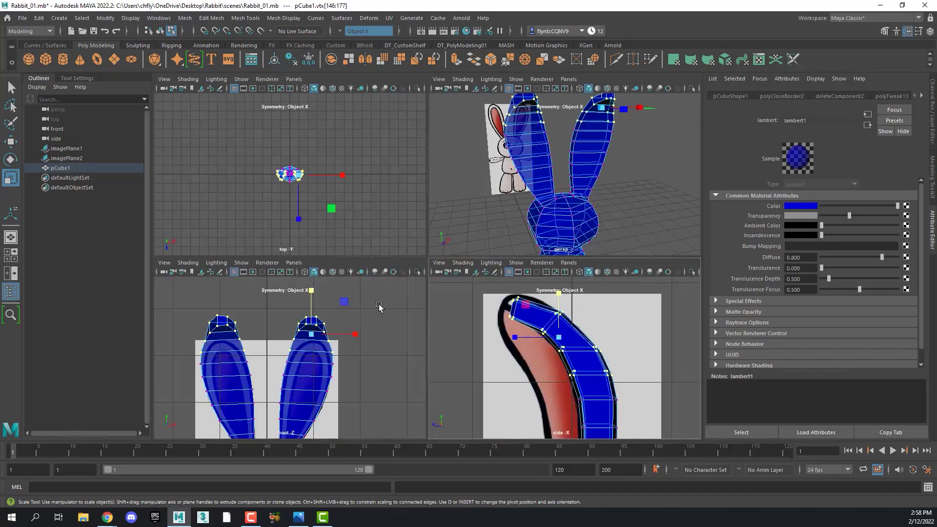
key("space")
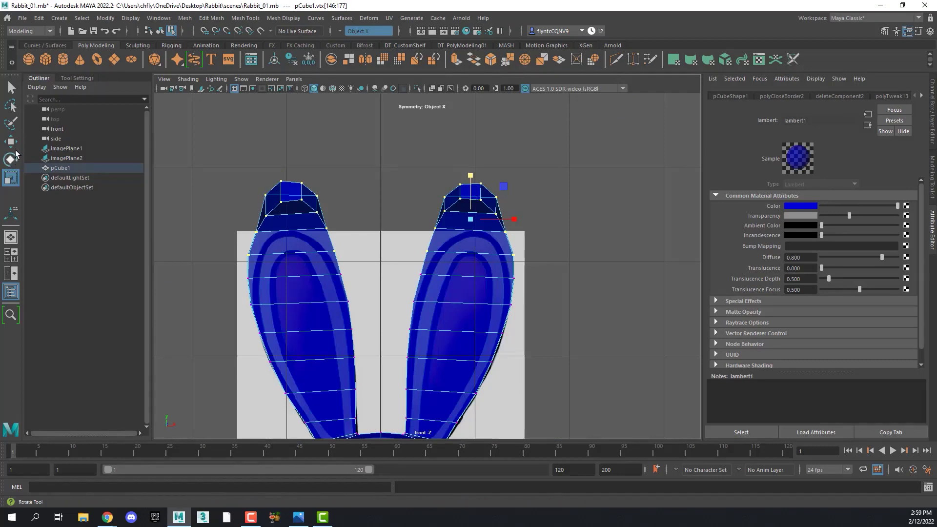
key("w")
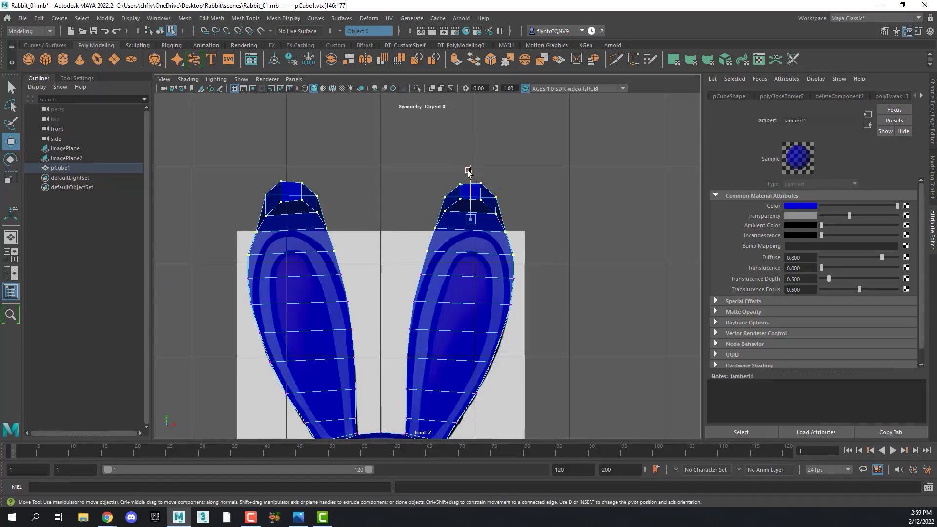
left_click_drag(469, 172, 470, 186)
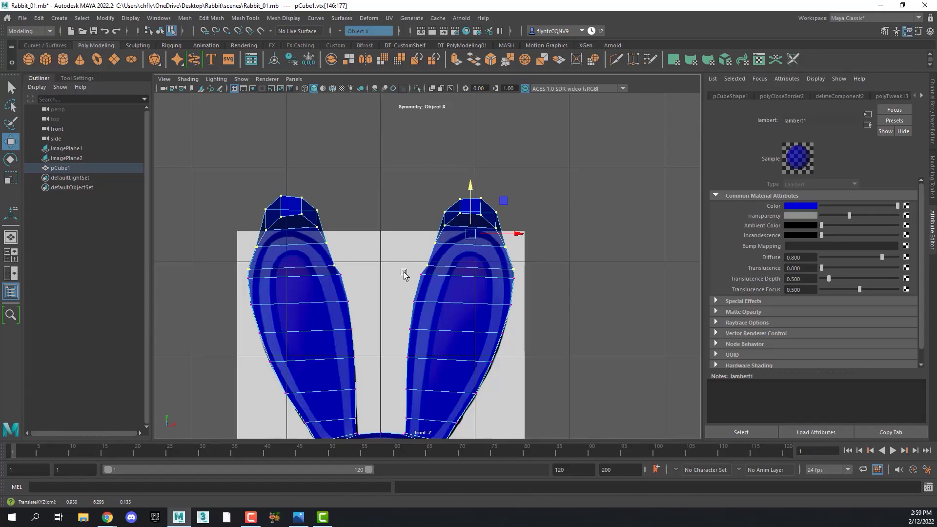
double_click(435, 280)
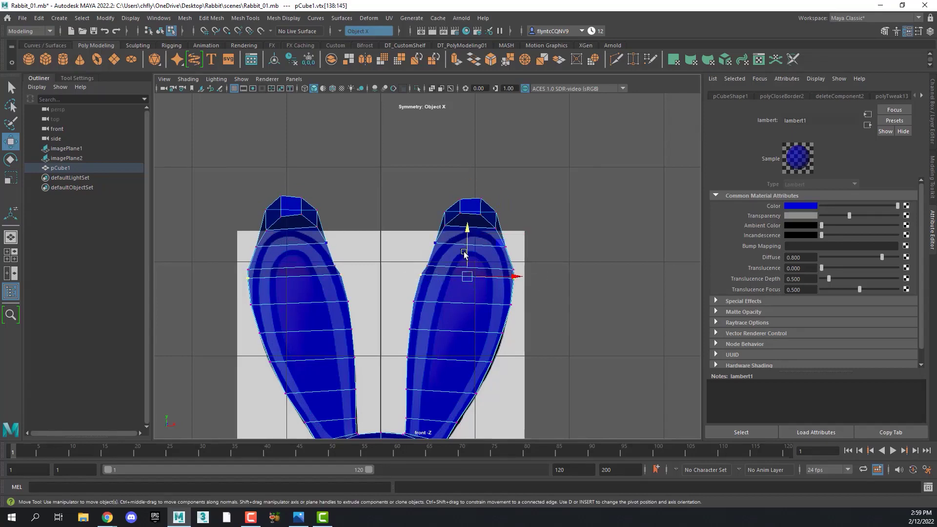
left_click_drag(464, 253, 467, 268)
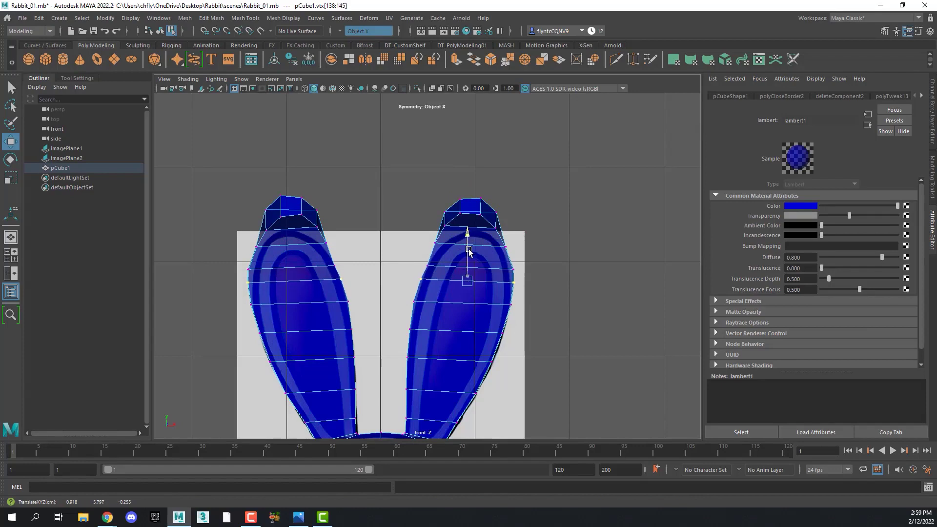
- Lower the next edge loop and the ear's top vertices
double_click(418, 301)
left_click_drag(462, 272, 450, 313)
double_click(505, 330)
left_click(413, 196)
left_click_drag(424, 182, 519, 246)
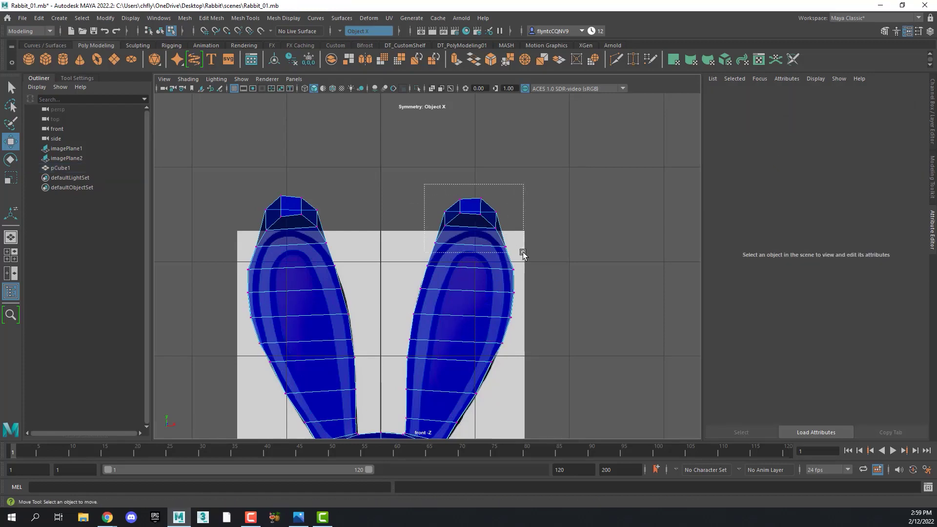
left_click_drag(471, 183, 469, 197)
- Move another edge loop and shift the right ear's top vertices vertically
mouse_move(453, 272)
right_mouse_down()
mouse_move(407, 253)
mouse_move(442, 285)
right_mouse_up()
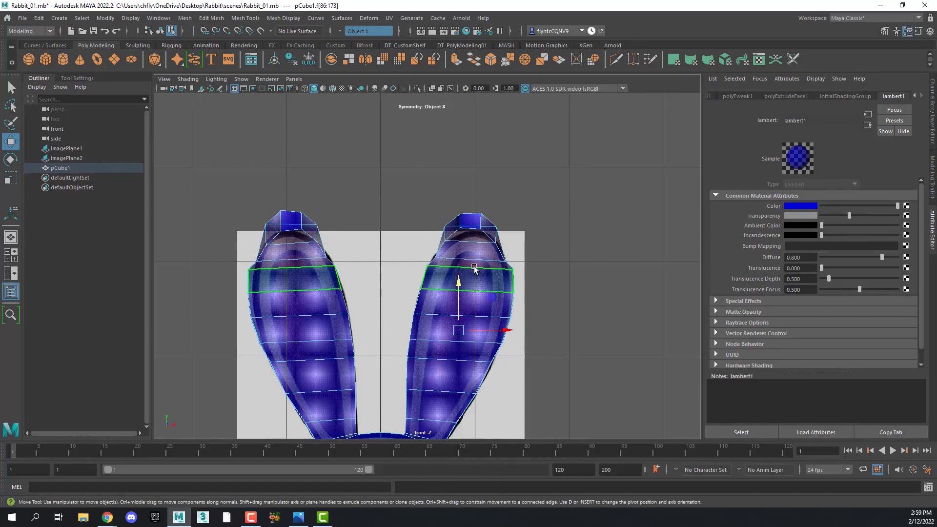
right_click_drag(473, 248, 474, 218)
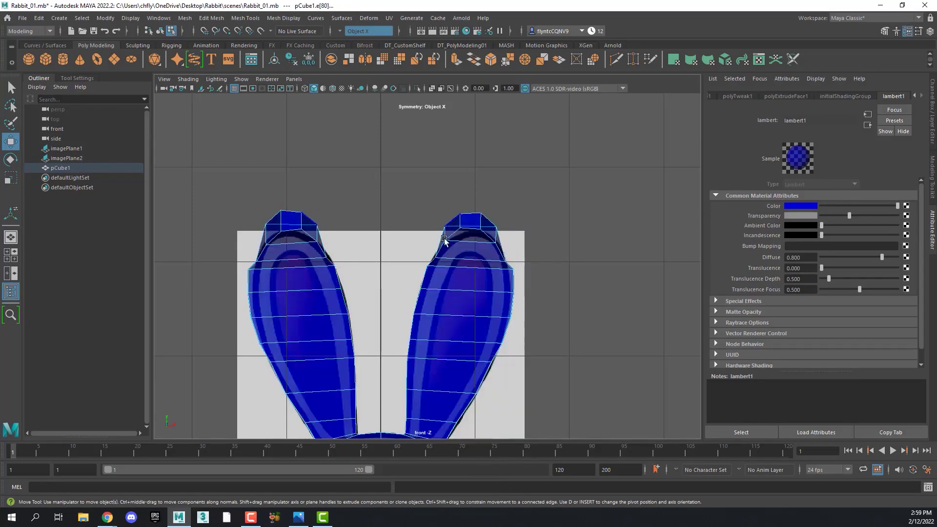
double_click(464, 293)
mouse_move(464, 292)
left_mouse_down()
mouse_move(455, 267)
mouse_move(463, 242)
left_mouse_up()
double_click(454, 267)
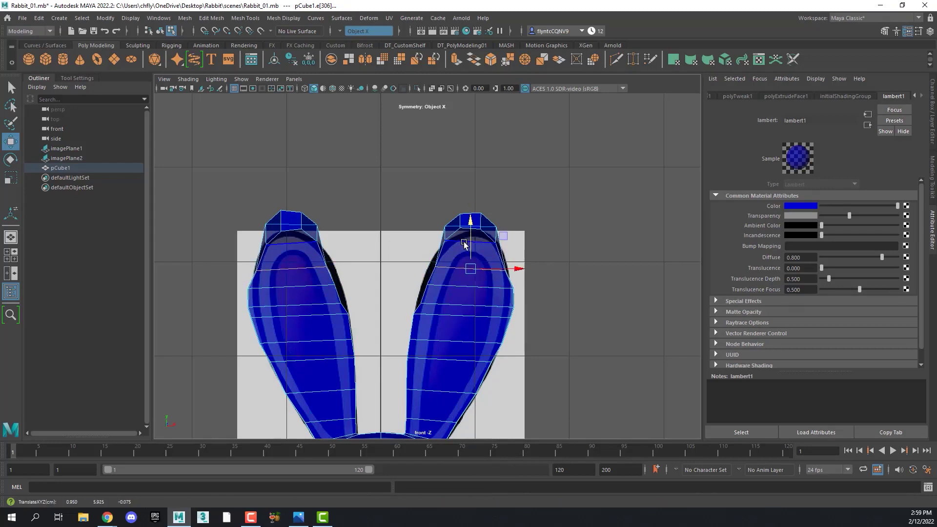
right_click_drag(412, 189, 412, 161)
left_click_drag(388, 175, 560, 269)
left_click_drag(473, 199, 474, 279)
- Lower three successive edge loops on both ears to even out the segment spacing
right_click_drag(463, 271, 463, 242)
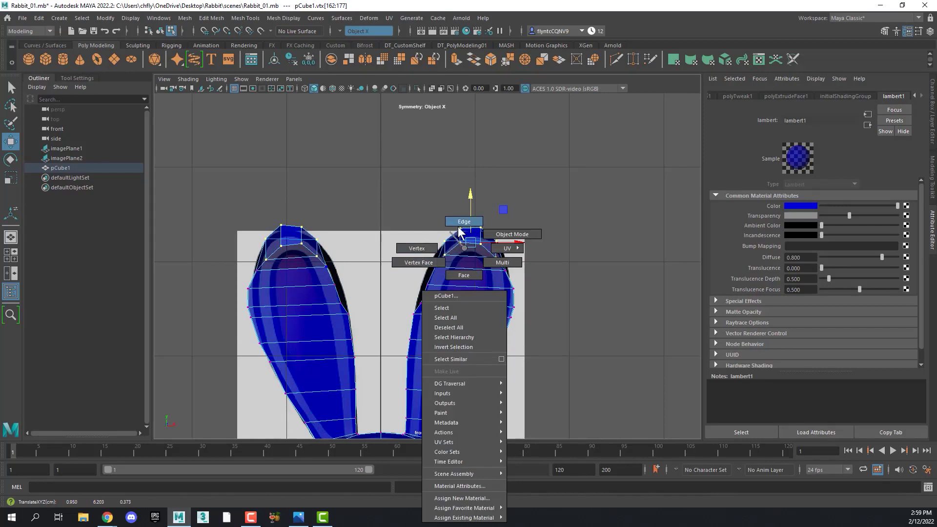
double_click(455, 270)
left_click_drag(471, 242, 470, 288)
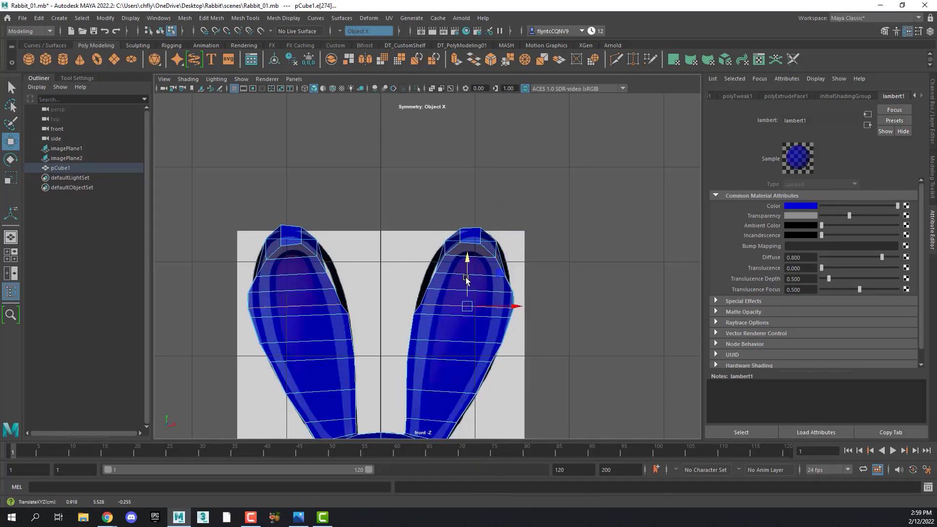
double_click(454, 316)
left_click_drag(453, 319, 441, 363)
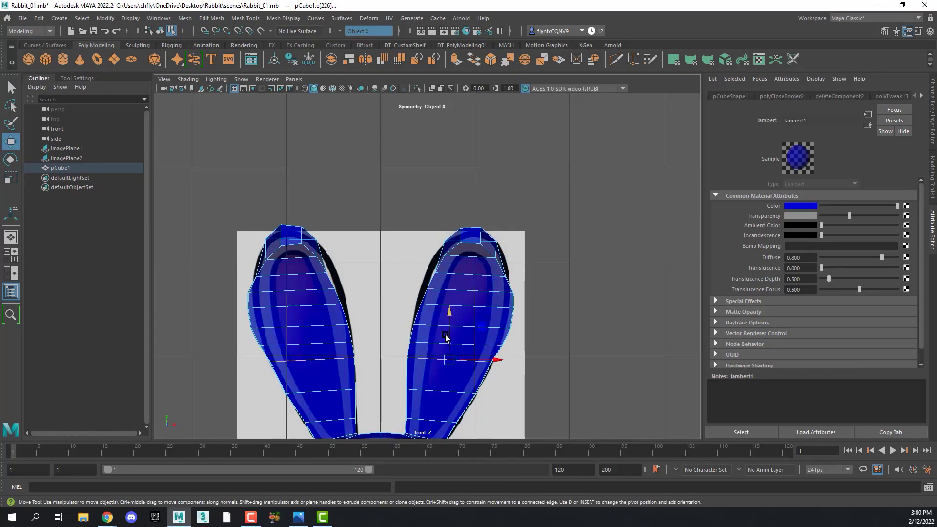
double_click(444, 367)
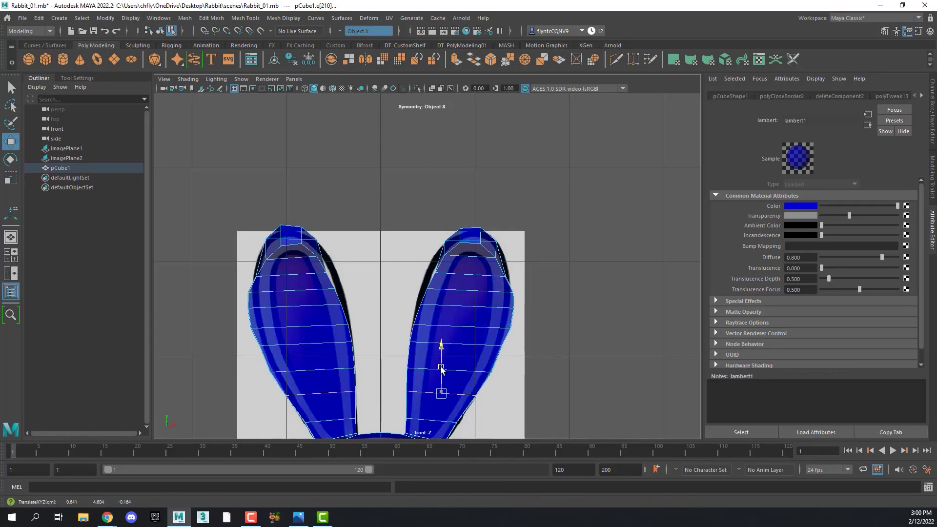
left_click_drag(444, 366, 439, 372)
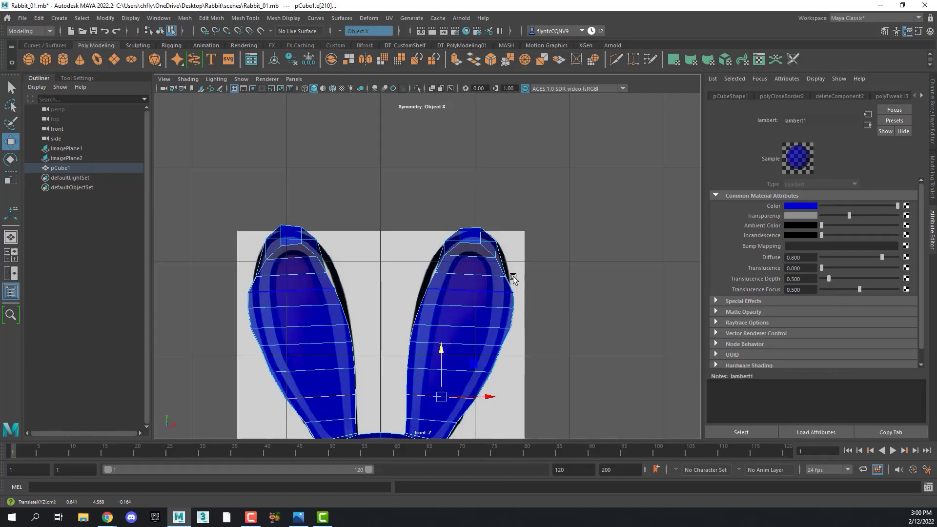
scroll(509, 265, "down", 3)
scroll(508, 264, "up", 1)
scroll(508, 262, "up", 1)
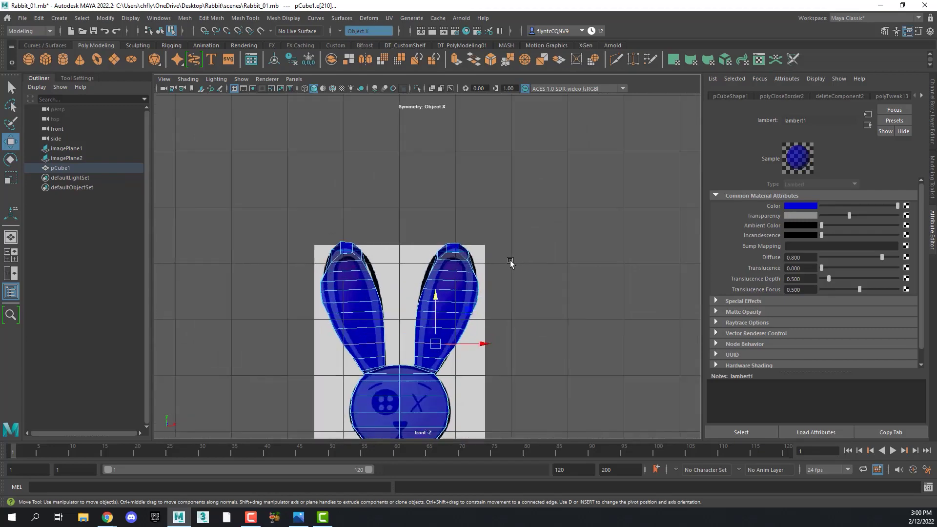
scroll(508, 260, "up", 2)
scroll(510, 258, "up", 2)
scroll(510, 259, "up", 2)
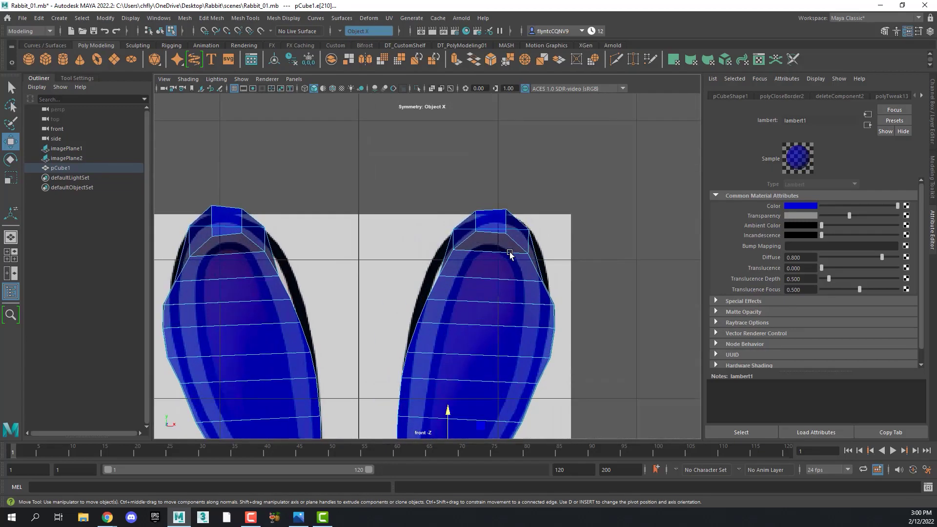
- Switch to vertex mode and select vertices along the ear's edges and tip
right_click(496, 290)
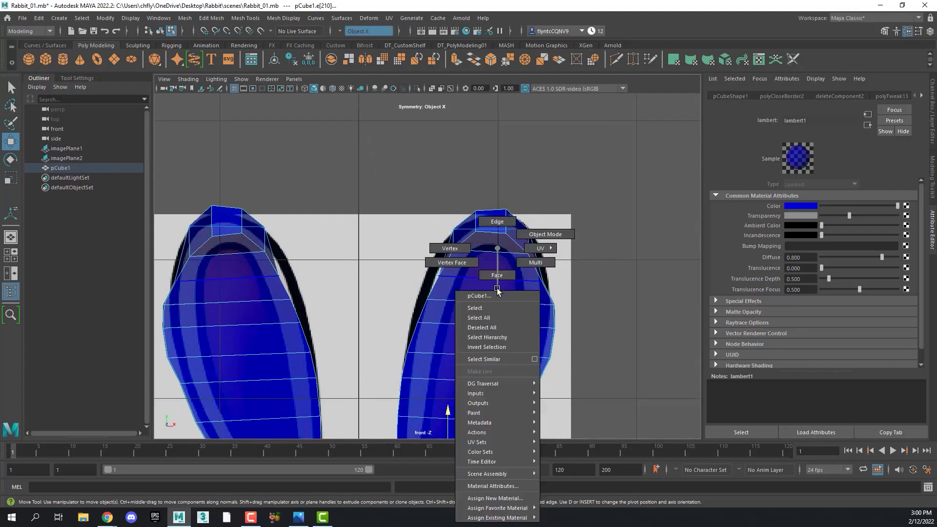
left_click(449, 247)
mouse_move(498, 316)
left_mouse_down()
mouse_move(414, 292)
mouse_move(418, 325)
left_mouse_up()
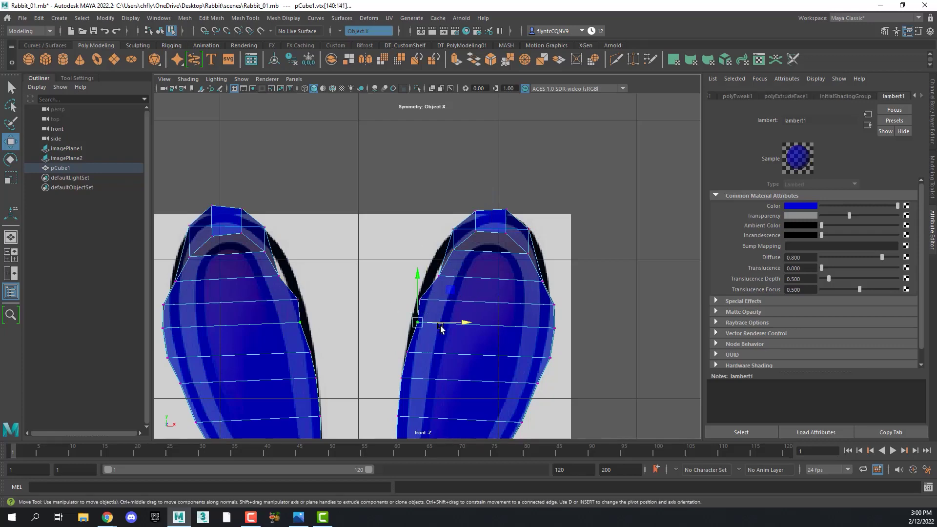
mouse_move(417, 248)
left_mouse_down()
mouse_move(445, 263)
mouse_move(448, 286)
left_mouse_up()
mouse_move(530, 270)
left_mouse_down()
mouse_move(561, 291)
mouse_move(562, 315)
left_mouse_up()
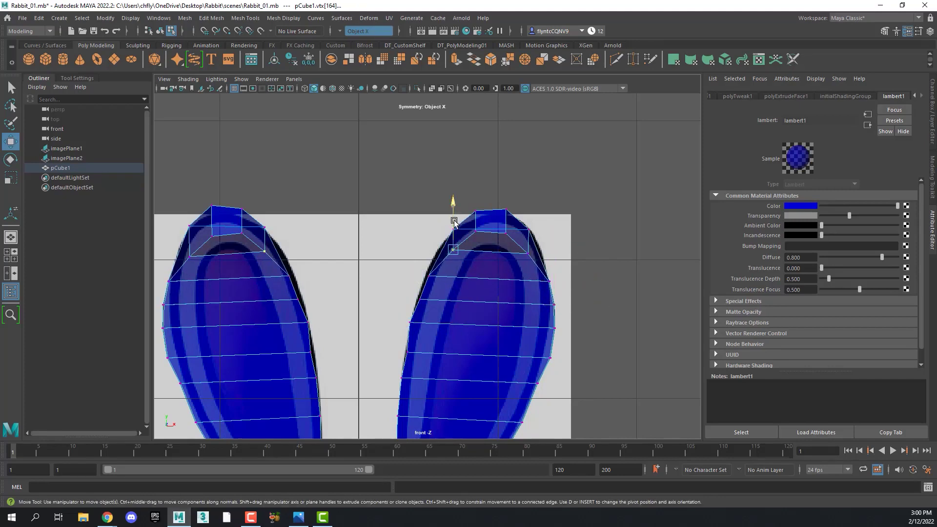
- Lower the ear-tip corner vertices so the tips taper and round off
left_click_drag(484, 231, 534, 252)
left_click_drag(529, 210, 530, 222)
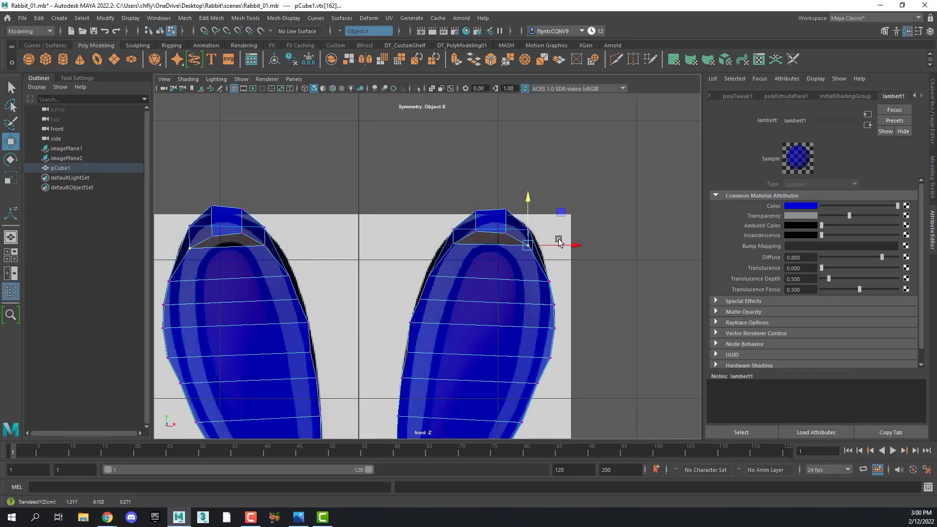
left_click(505, 211)
left_click(476, 211)
mouse_move(477, 196)
left_mouse_down()
mouse_move(507, 230)
mouse_move(500, 220)
left_mouse_up()
left_click(508, 189)
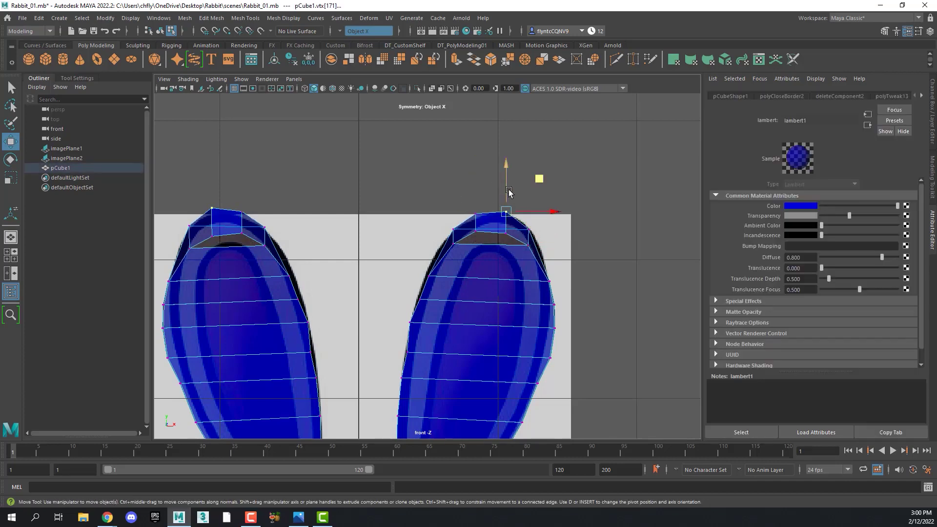
left_click(529, 247)
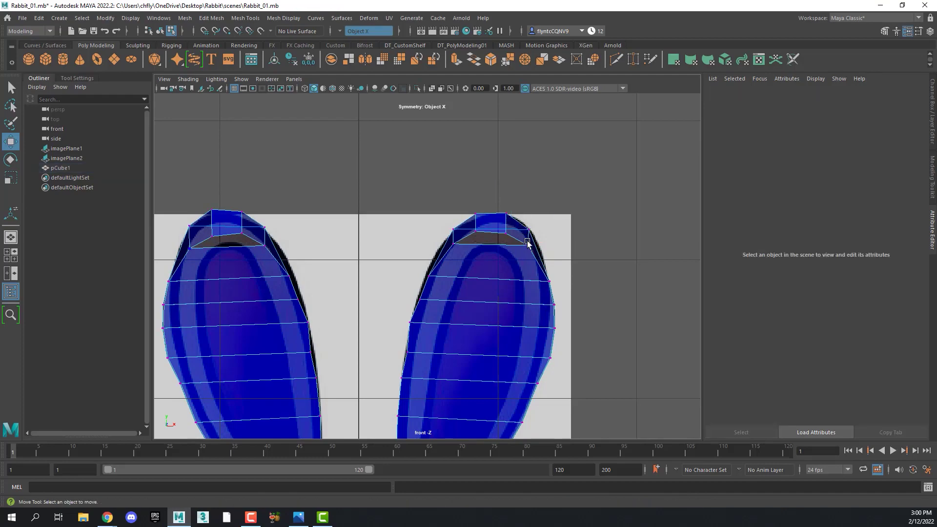
- Maximize the perspective view and orbit around the rabbit head
key("space")
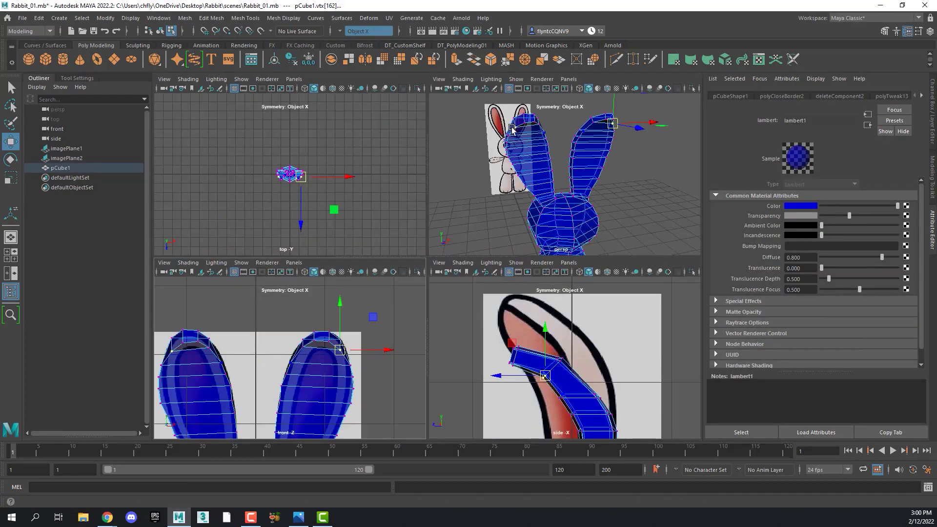
key("space")
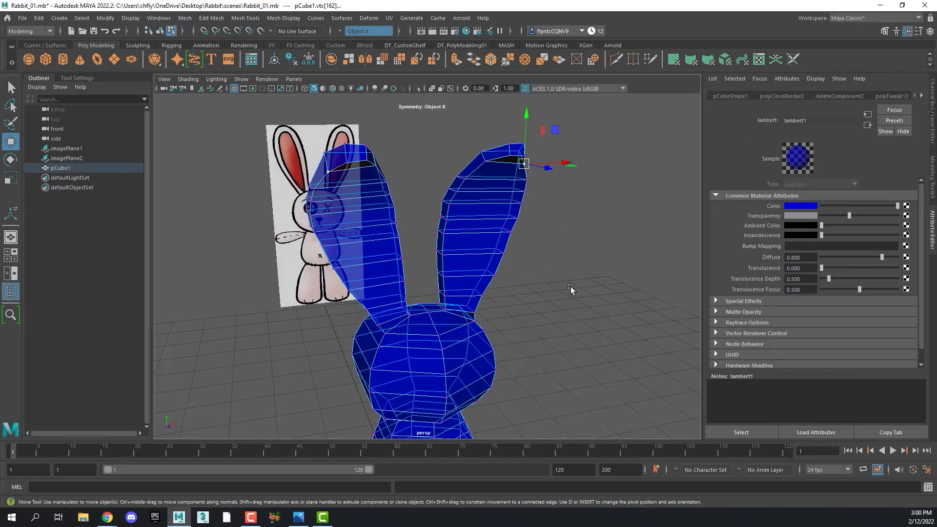
mouse_move(571, 289)
left_mouse_down("alt")
mouse_move(344, 279)
mouse_move(436, 297)
mouse_move(458, 176)
left_mouse_up("alt")
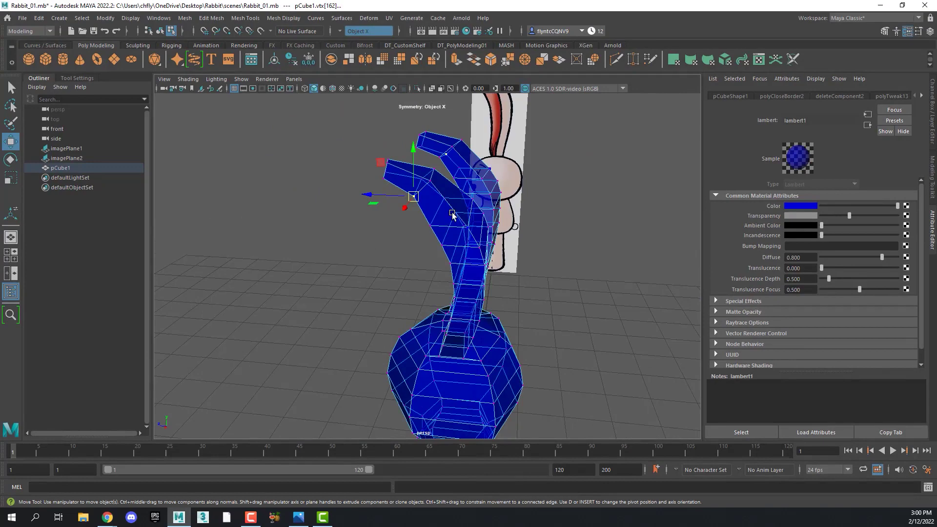
scroll(451, 213, "up", 2)
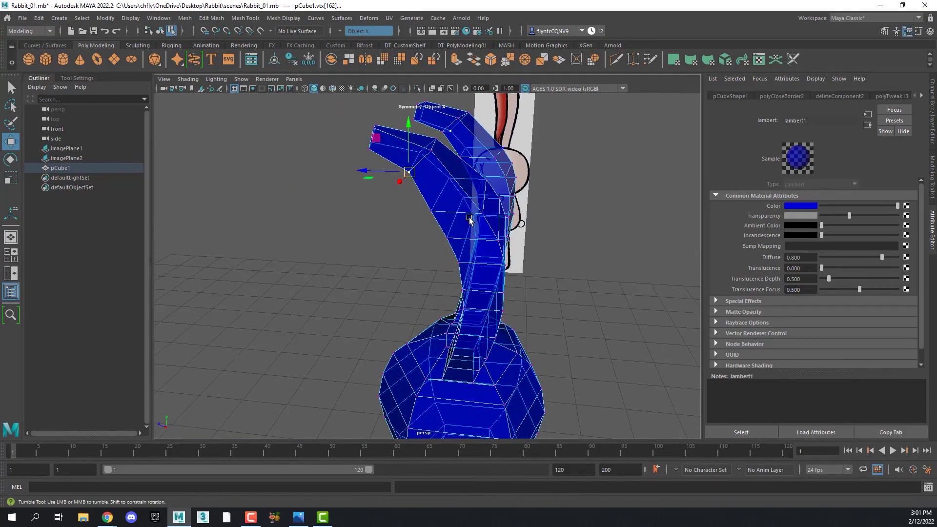
mouse_move(464, 210)
left_mouse_down("alt")
mouse_move(469, 196)
mouse_move(444, 194)
left_mouse_up("alt")
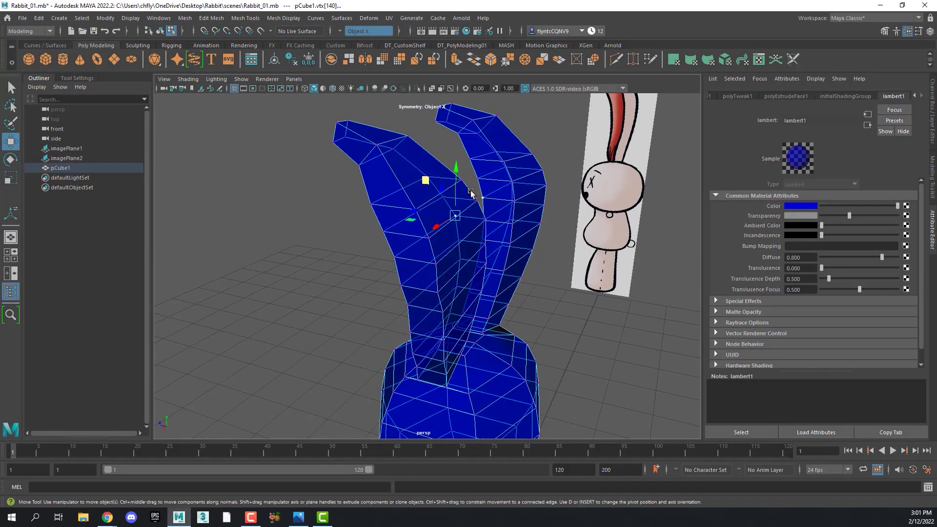
- Select ear edges and rotate the upper ear segments to refine the bend
left_click(443, 195)
right_click_drag(442, 196, 441, 170)
left_click(449, 210)
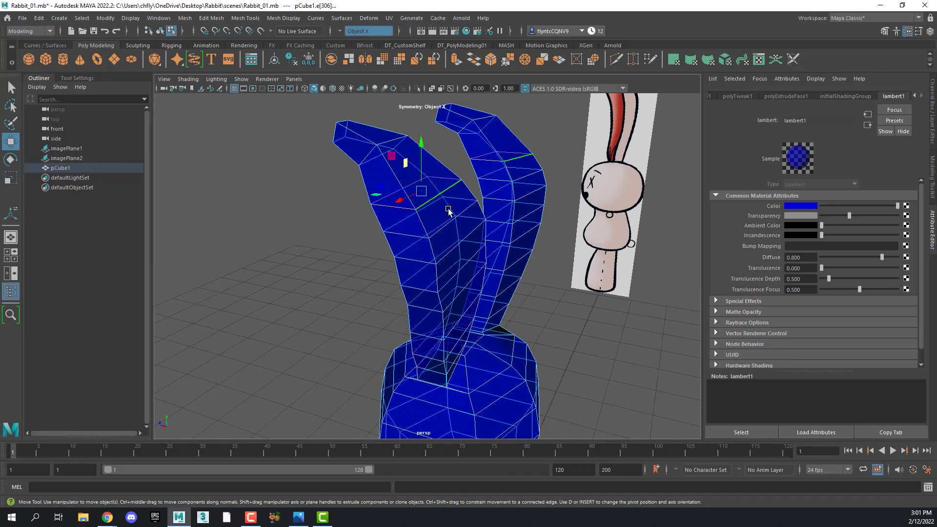
left_click_drag(449, 211, 451, 216, "alt")
left_click(10, 159)
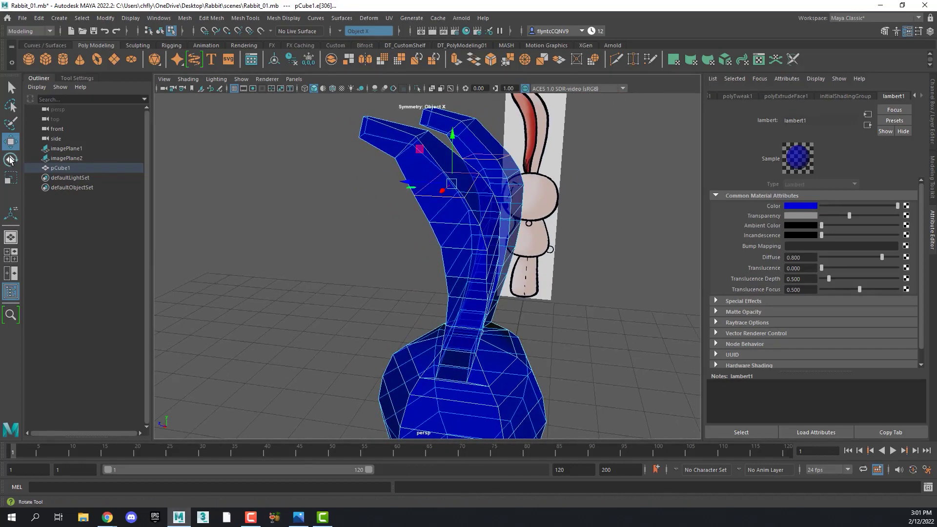
left_click_drag(485, 184, 427, 175, "alt")
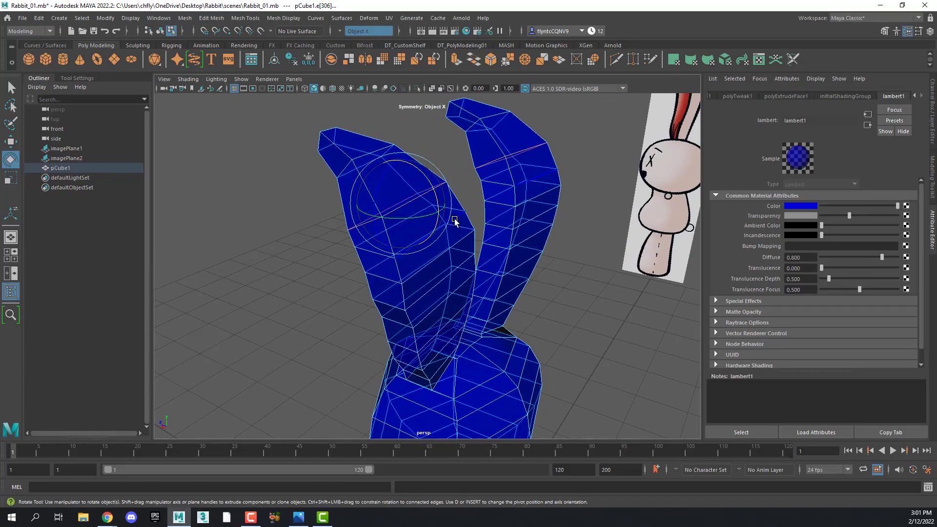
left_click(453, 215)
mouse_move(464, 313)
left_mouse_down("alt")
mouse_move(456, 310)
mouse_move(898, 315)
left_mouse_up("alt")
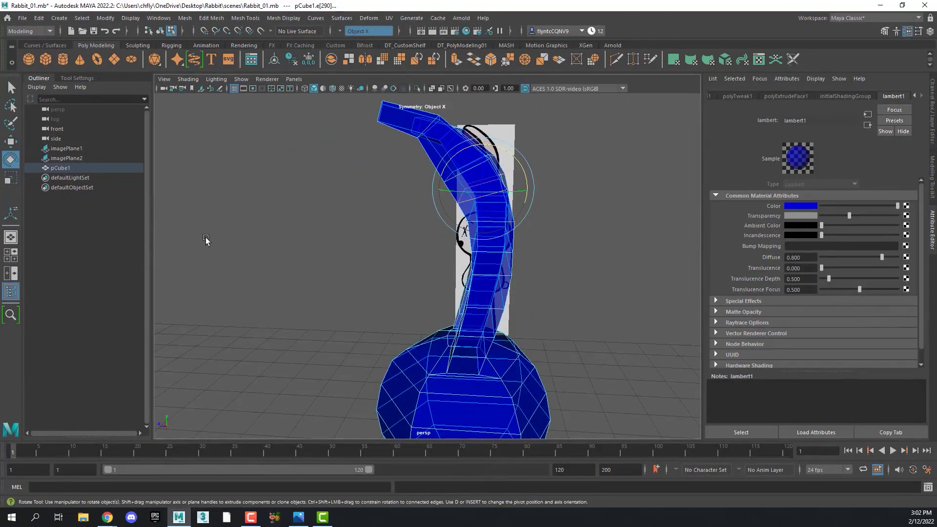
- Switch to the Move tool in vertex mode and select vertices near the ear bend
key("w")
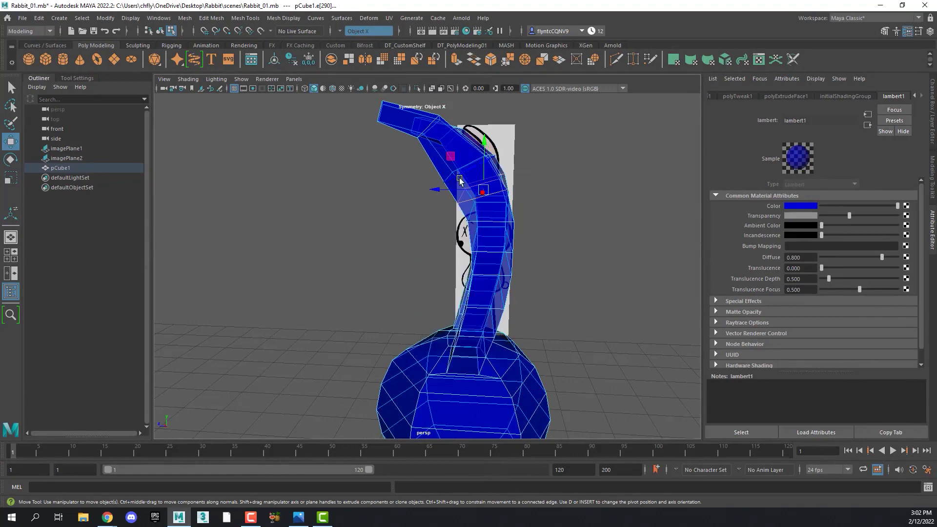
right_click_drag(457, 180, 410, 179)
left_click(443, 182)
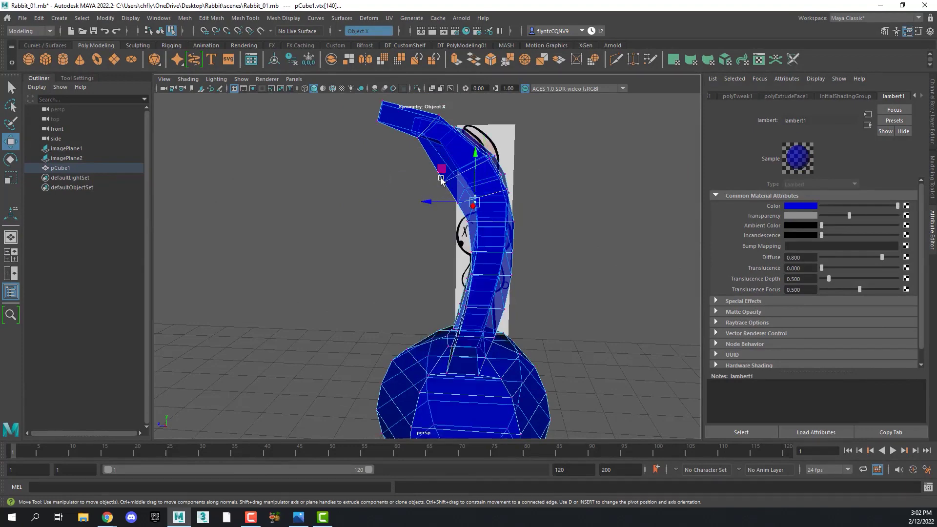
left_click(424, 221)
mouse_move(423, 221)
left_mouse_down("alt")
mouse_move(497, 181)
mouse_move(516, 201)
left_mouse_up("alt")
left_click(494, 177)
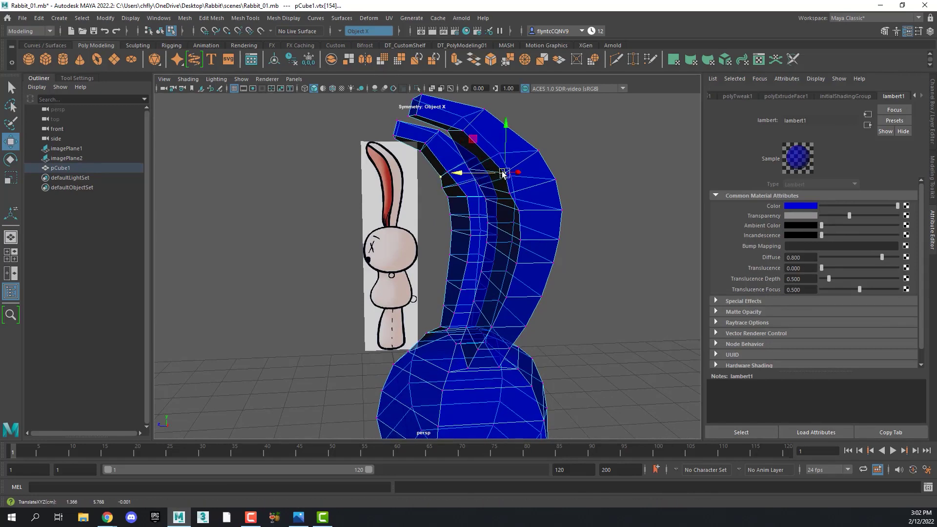
left_click(503, 191)
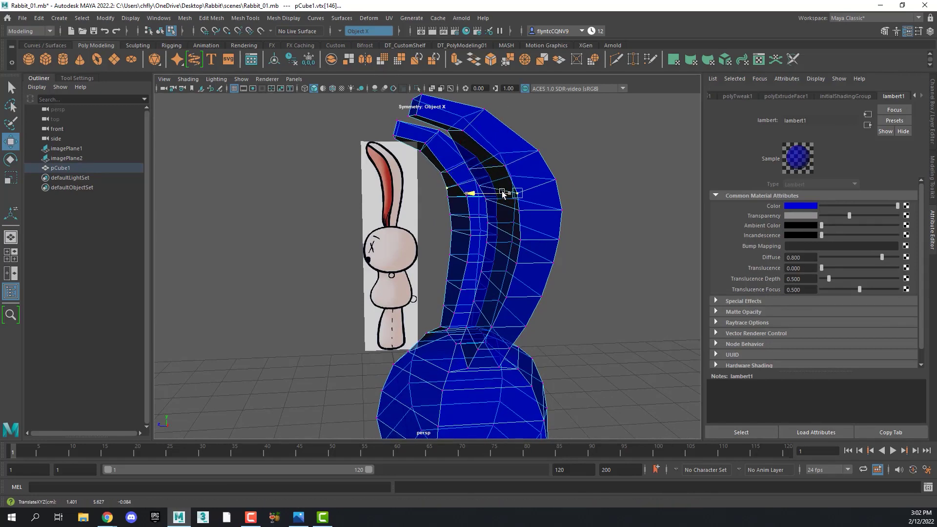
mouse_move(488, 225)
left_mouse_down("alt")
mouse_move(560, 238)
mouse_move(293, 187)
left_mouse_up("alt")
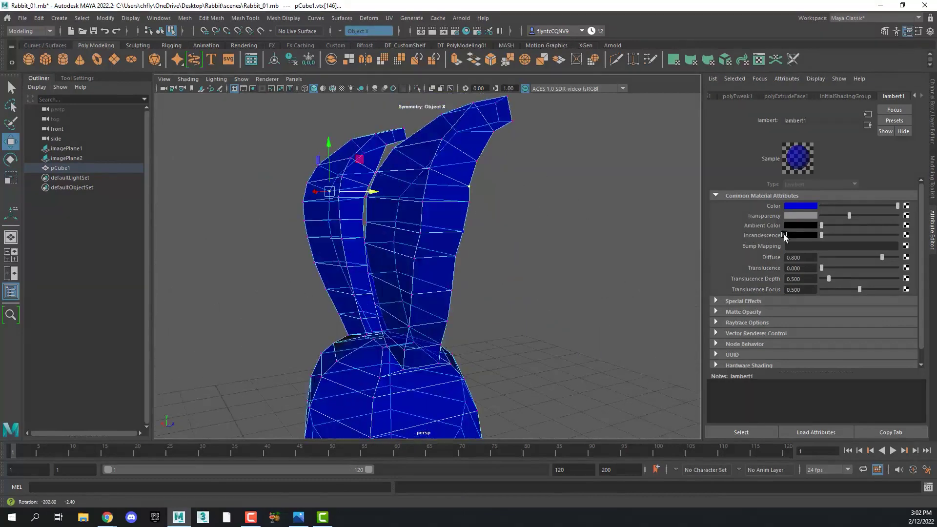
- Nudge right-ear and inner-ear vertices sideways along X, undoing one stray move
left_click(419, 184)
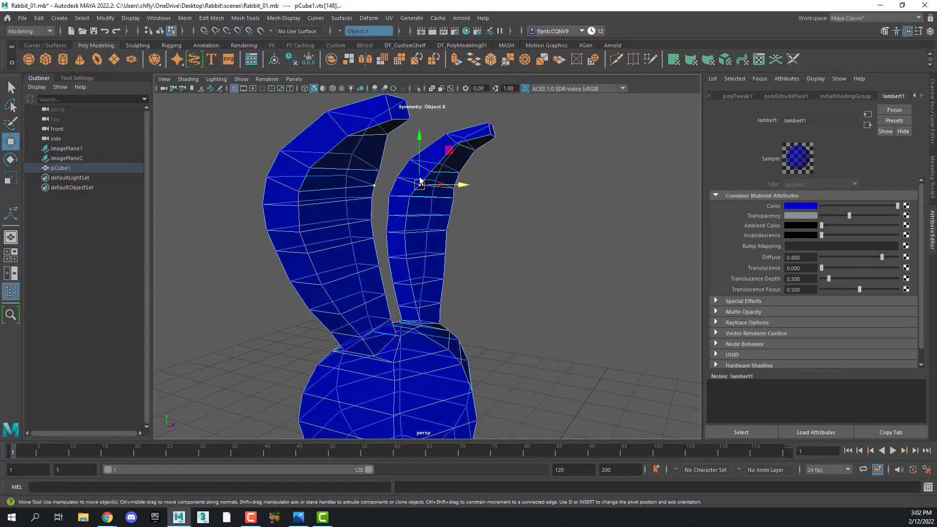
left_click_drag(462, 184, 454, 188)
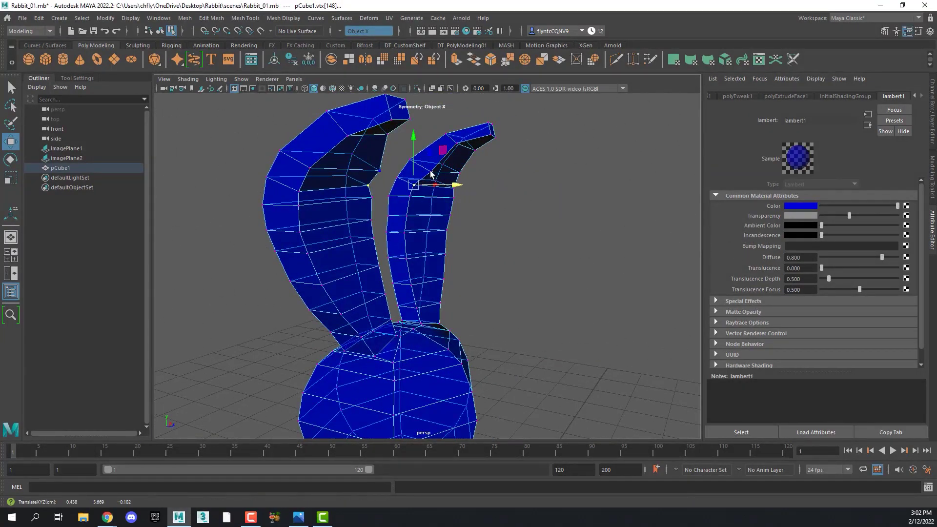
left_click(423, 172)
left_click(515, 203)
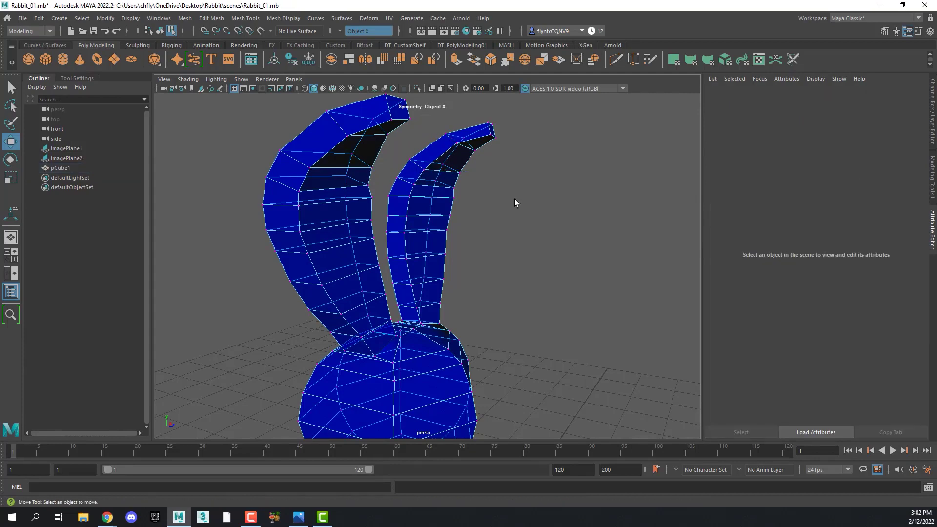
left_click(385, 217)
left_click_drag(430, 215, 423, 217)
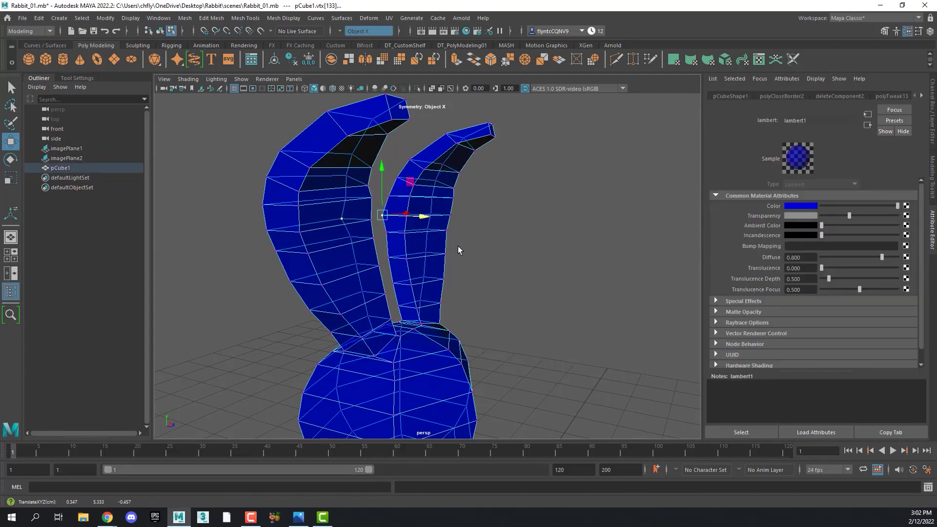
left_click(386, 233)
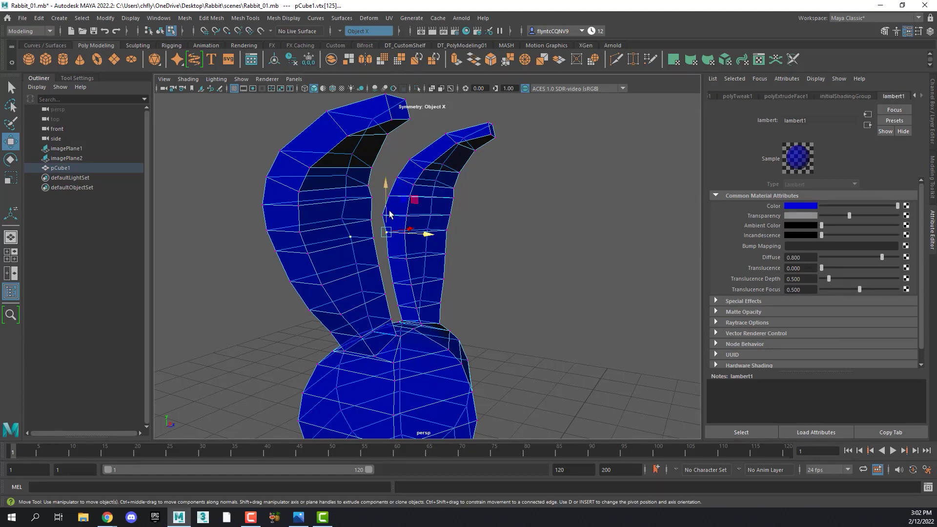
key("ctrl+z")
key("ctrl+z")
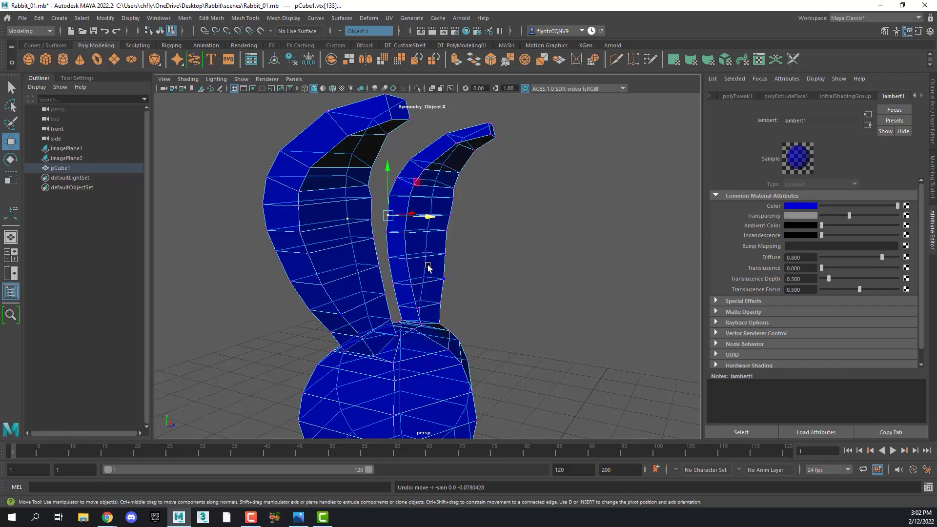
- Select an inner ear-edge vertex, orbit to face the ears, and show four viewports
mouse_move(429, 267)
left_mouse_down("alt")
mouse_move(466, 309)
mouse_move(370, 264)
mouse_move(407, 250)
left_mouse_up("alt")
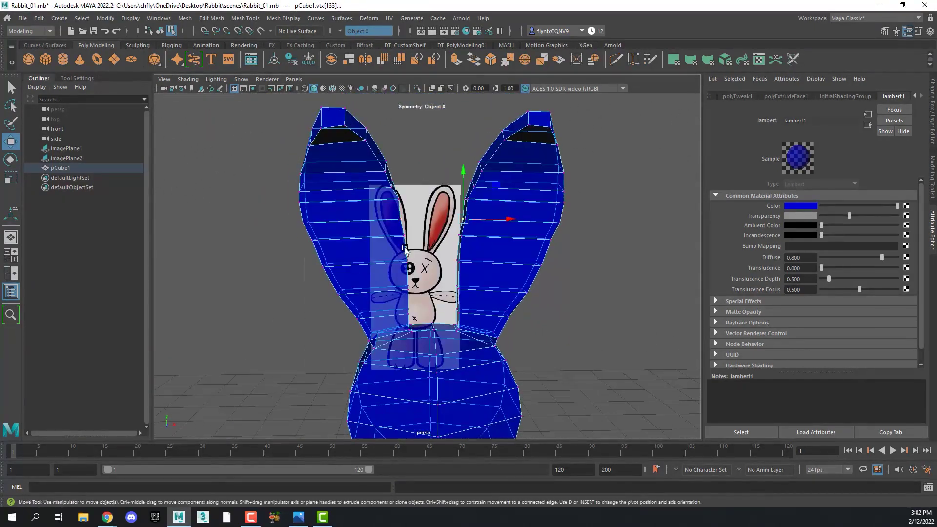
left_click(469, 203)
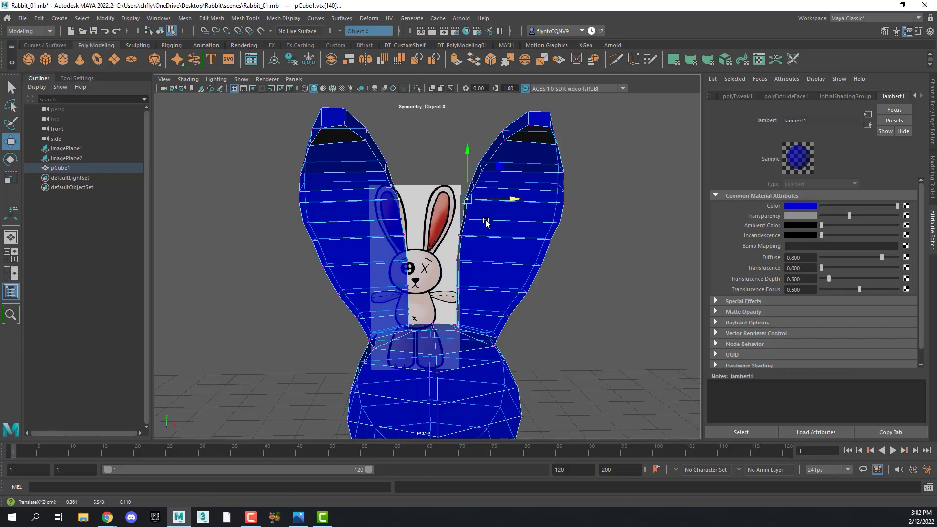
left_click_drag(486, 223, 510, 239, "alt")
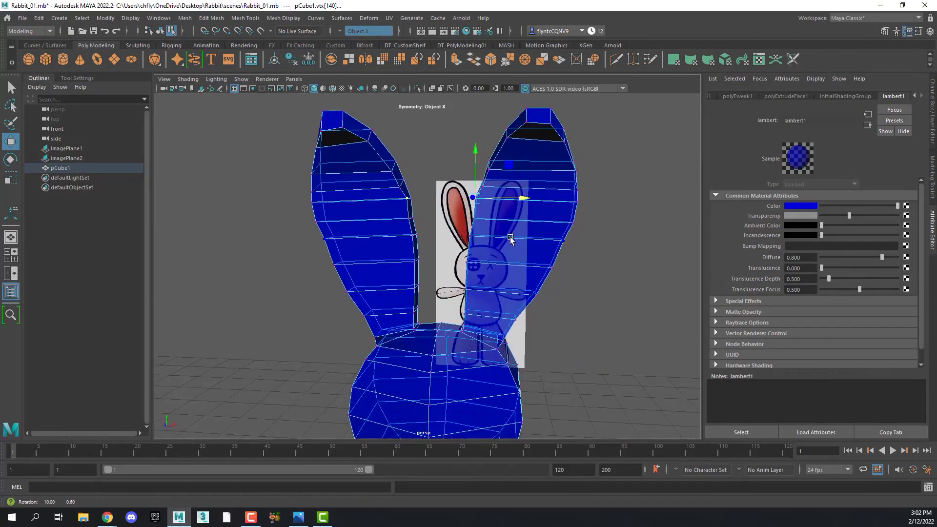
key("space")
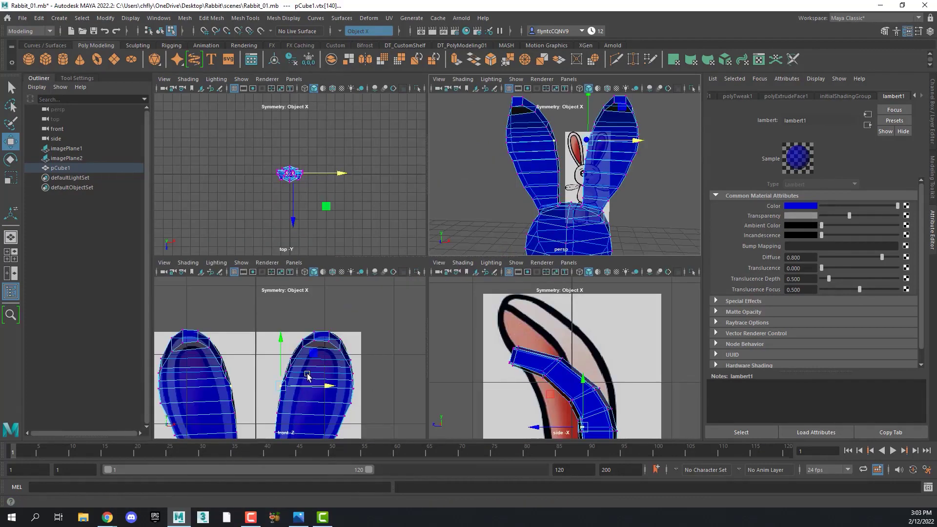
- Maximize the front view and raise an inner-edge vertex of the right ear to the outline
key("space")
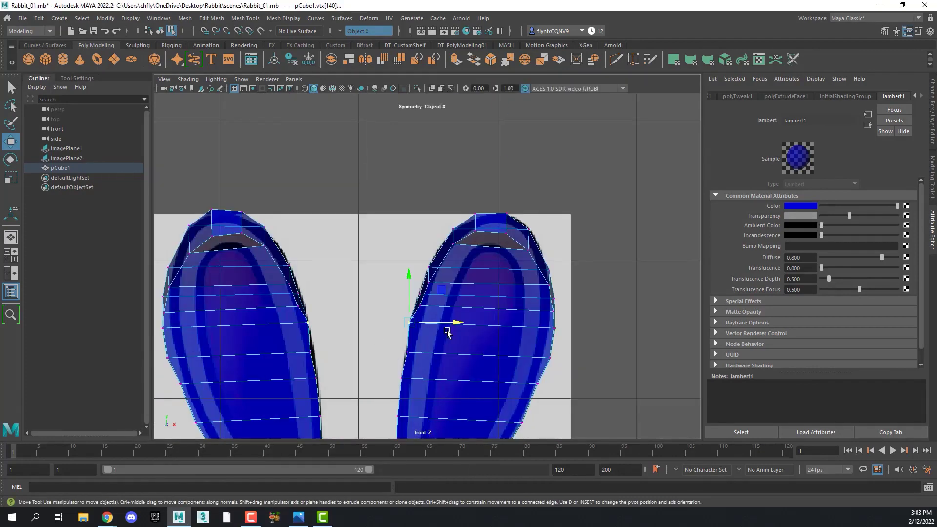
left_click(411, 355)
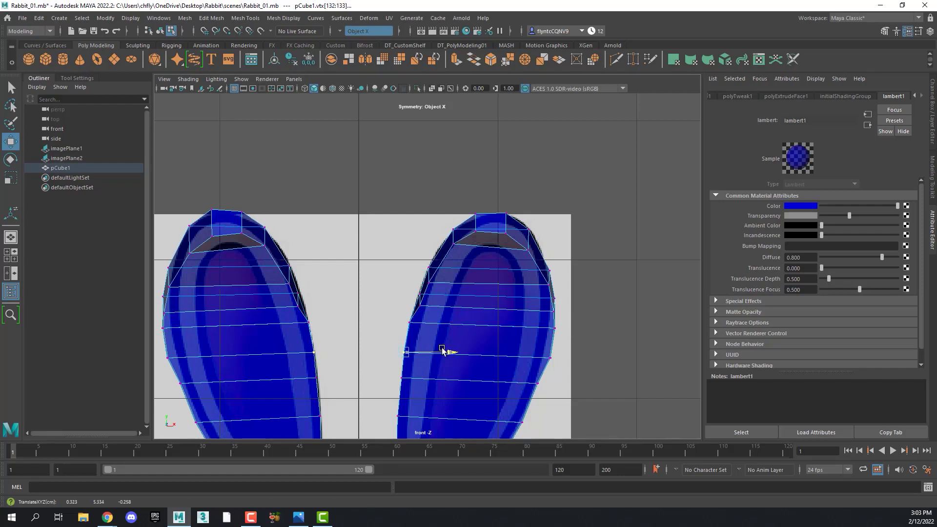
left_click(419, 307)
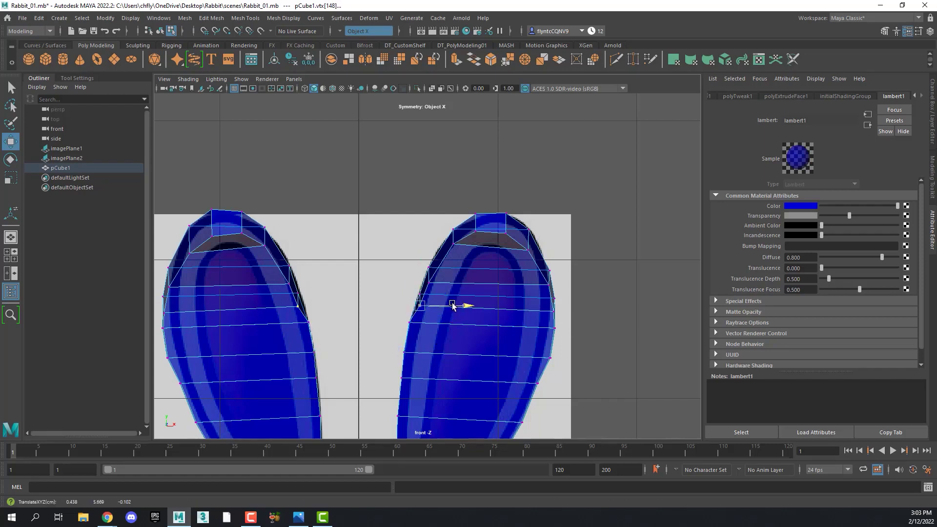
mouse_move(452, 306)
left_mouse_down()
mouse_move(445, 285)
mouse_move(454, 286)
left_mouse_up()
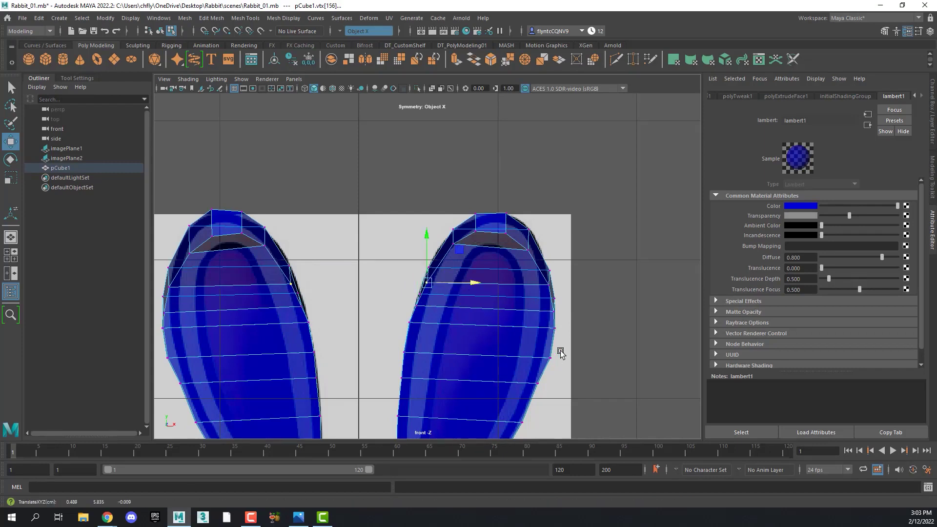
- Shift the lower outer ear vertex onto the reference edge and adjust the tip vertex height
left_click_drag(527, 383, 552, 383)
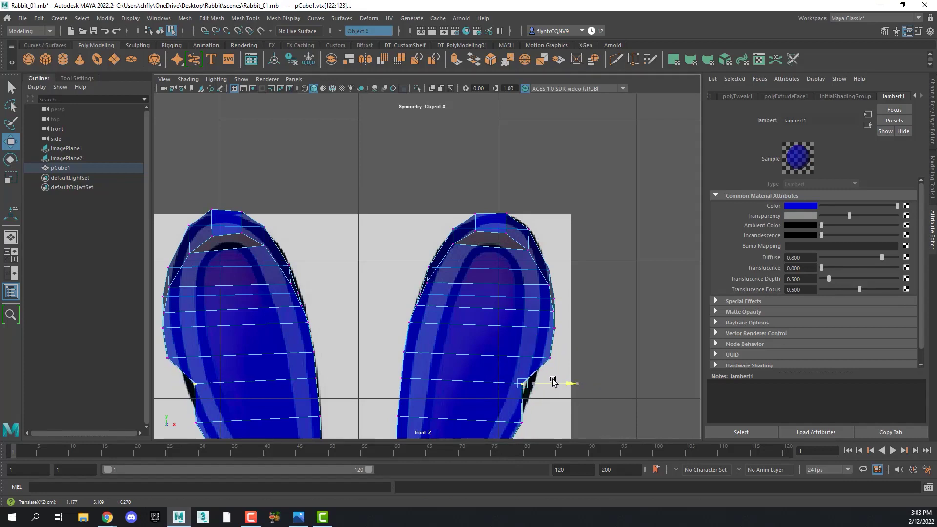
key("ctrl+z")
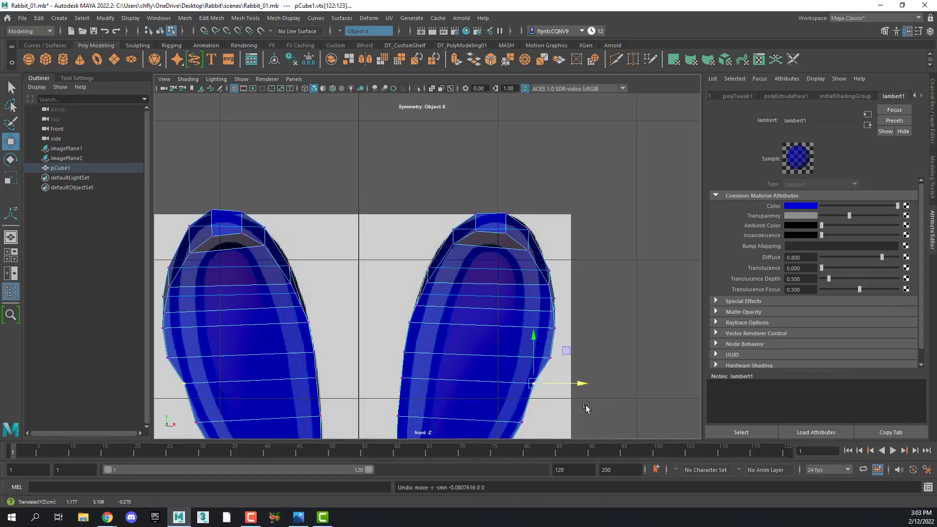
key("ctrl+z")
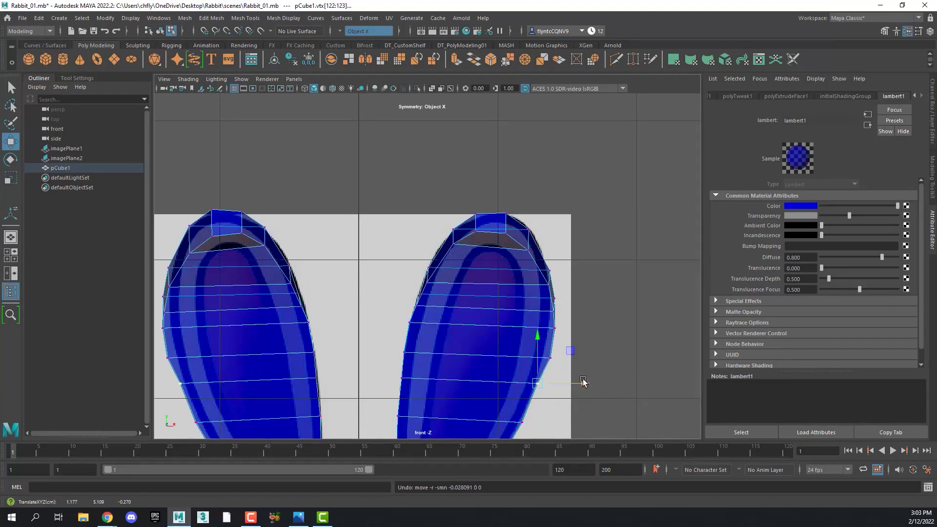
left_click_drag(584, 381, 586, 381)
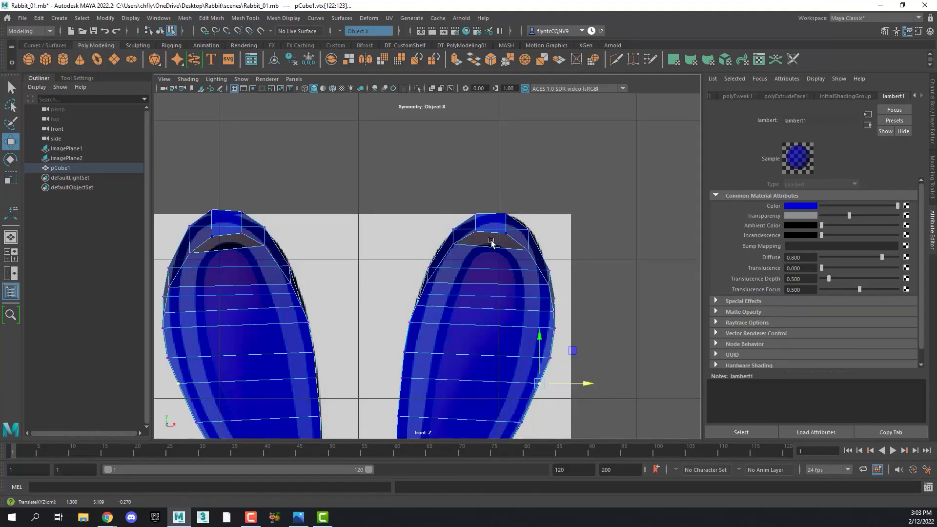
left_click(506, 214)
left_click_drag(511, 192, 510, 196)
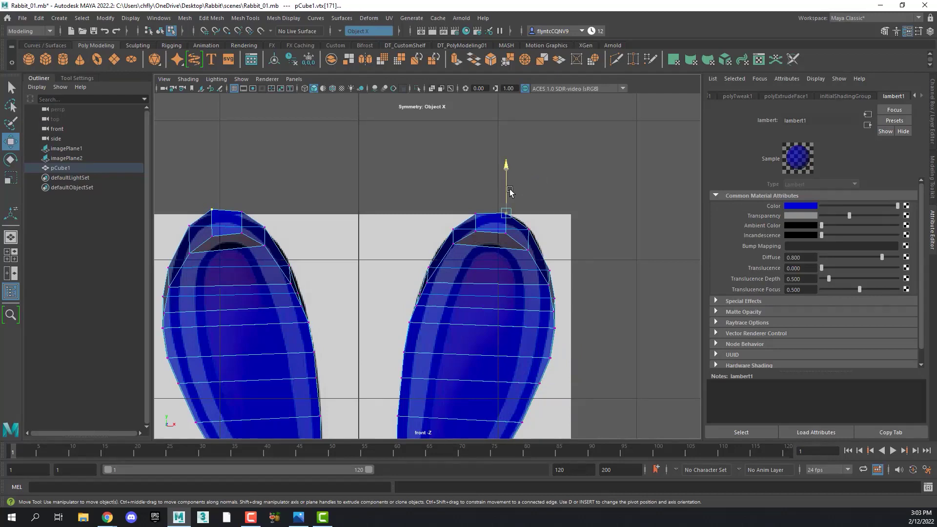
left_click(562, 286)
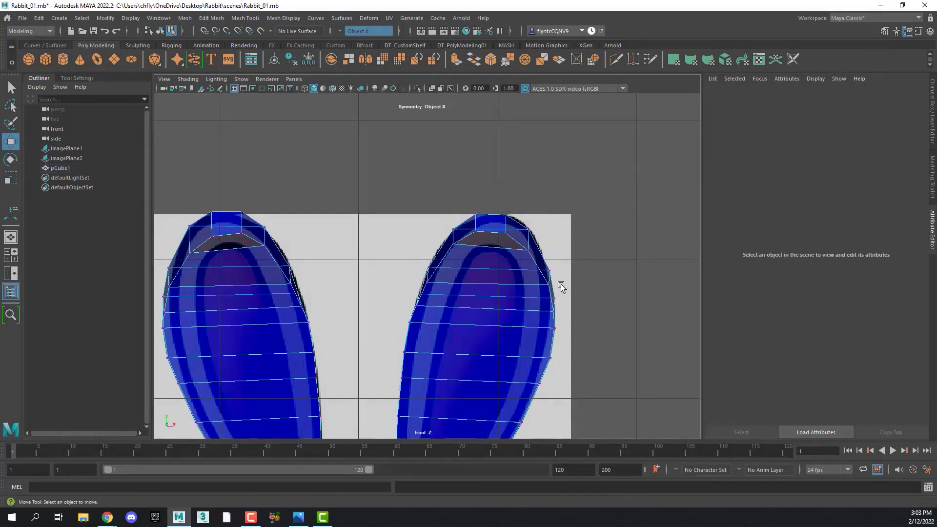